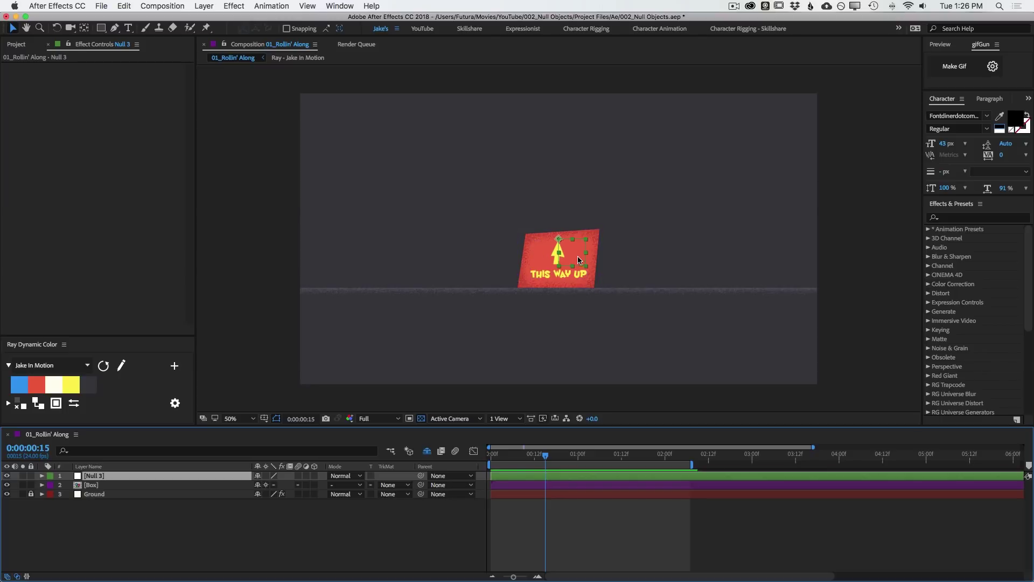
- Show the null's Transform properties and move it above and beside the box, ending at about 420, 320
left_click_drag(570, 250, 492, 170)
left_click(42, 477)
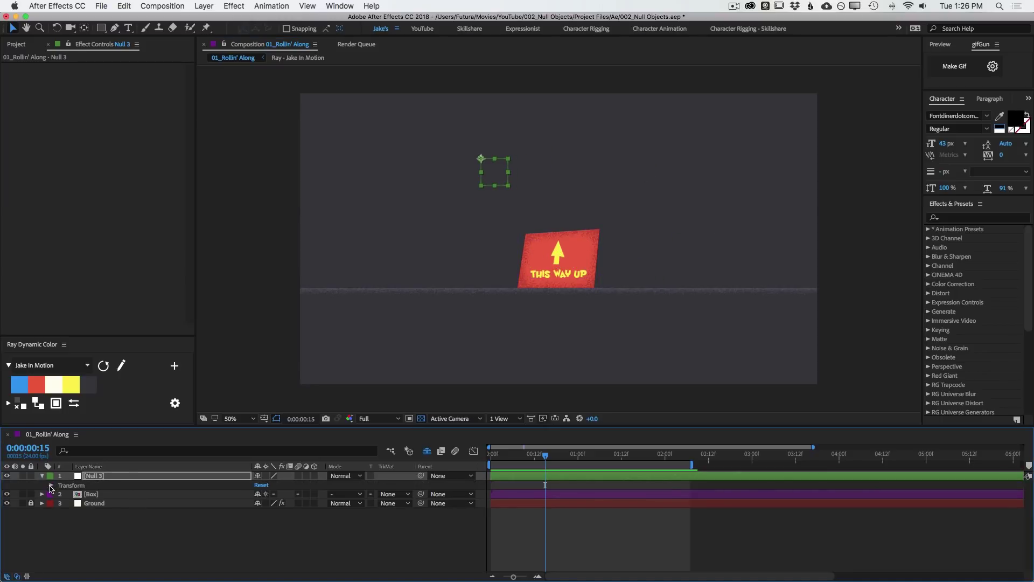
left_click(51, 486)
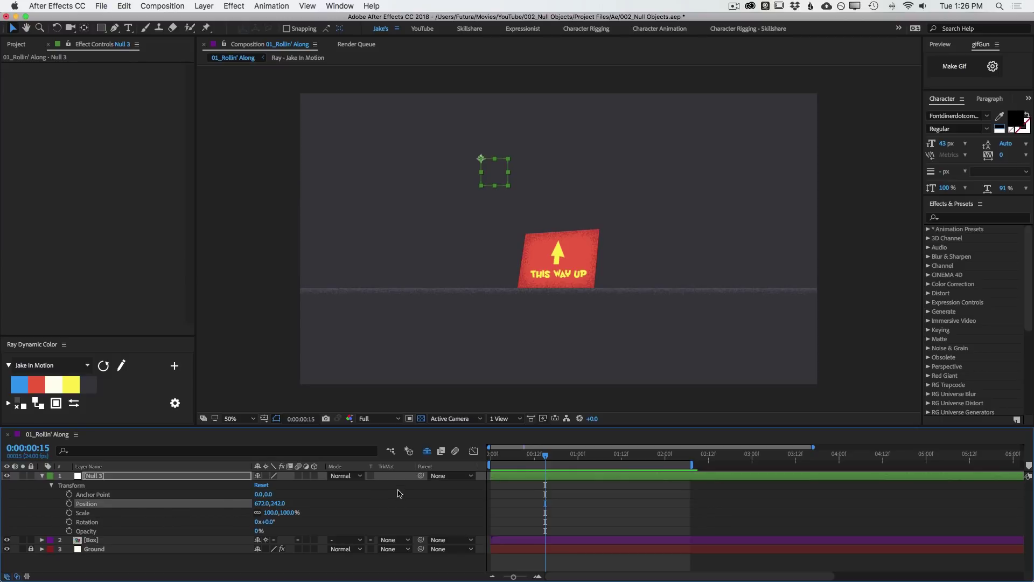
left_click(376, 499)
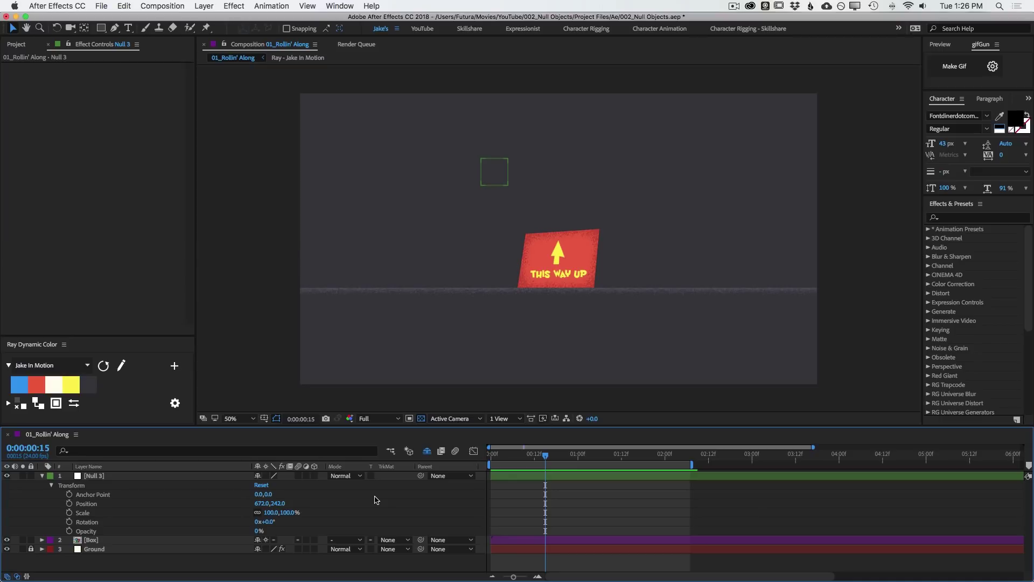
left_click_drag(493, 171, 436, 187)
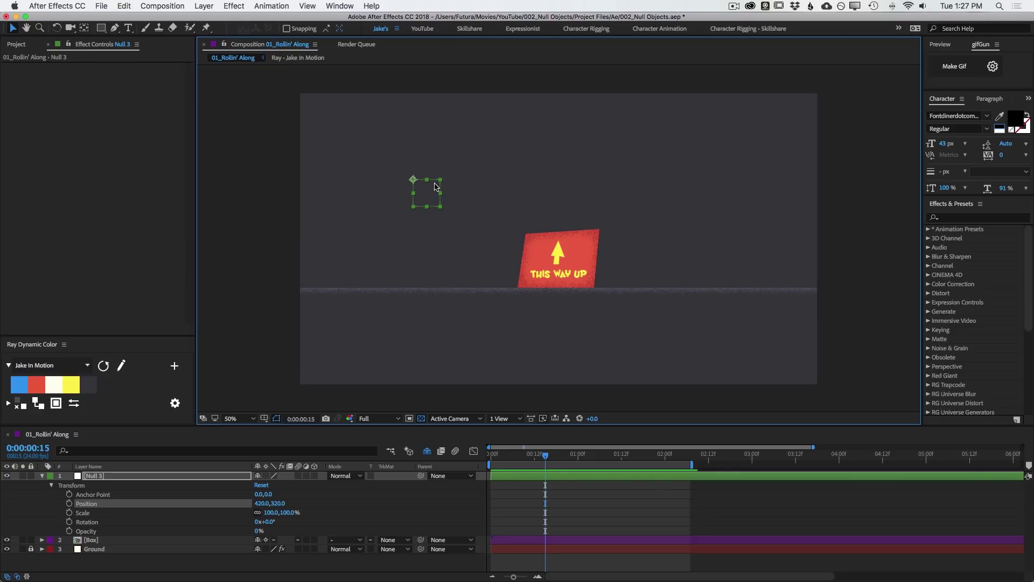
- Center Null 3 on the box, parent the Box layer to it, and move the null to about 1144.5, 515.2
key("space")
left_click_drag(412, 179, 559, 259)
left_click(591, 237)
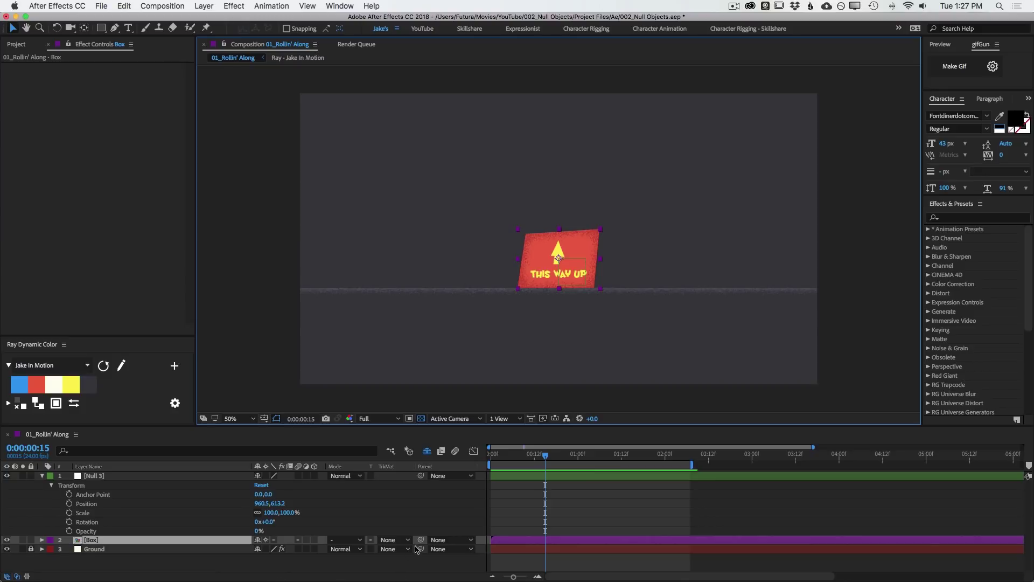
left_click_drag(421, 540, 156, 481)
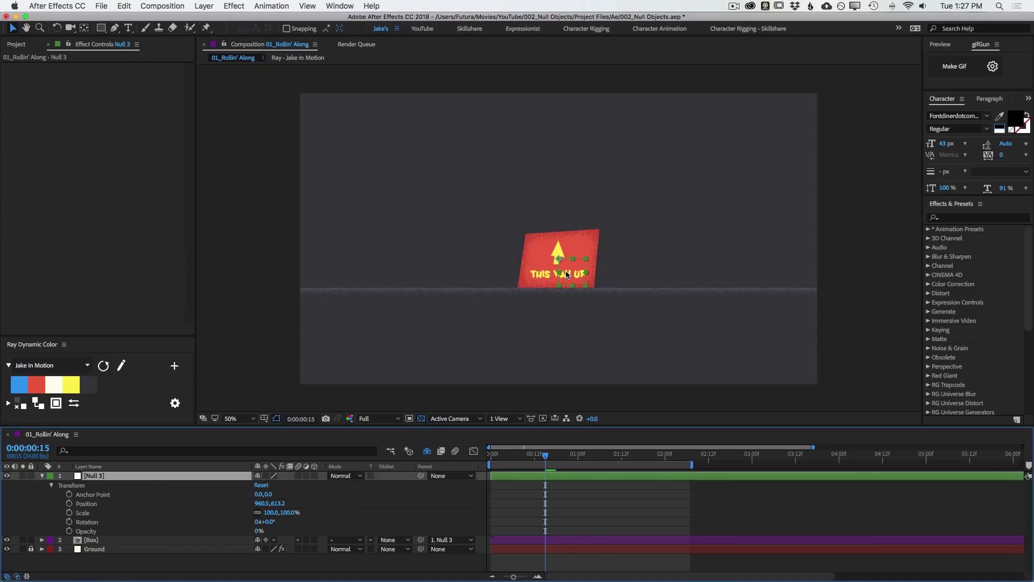
left_click_drag(567, 275, 617, 249)
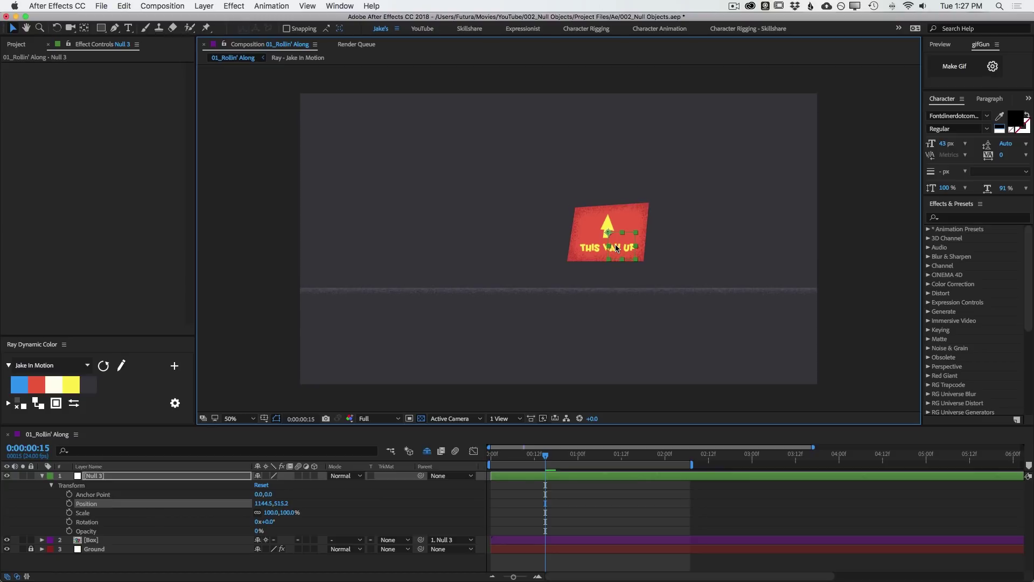
- Examine the Transform properties of Null 3 and compare them with those of the parented Box layer
left_click(96, 496)
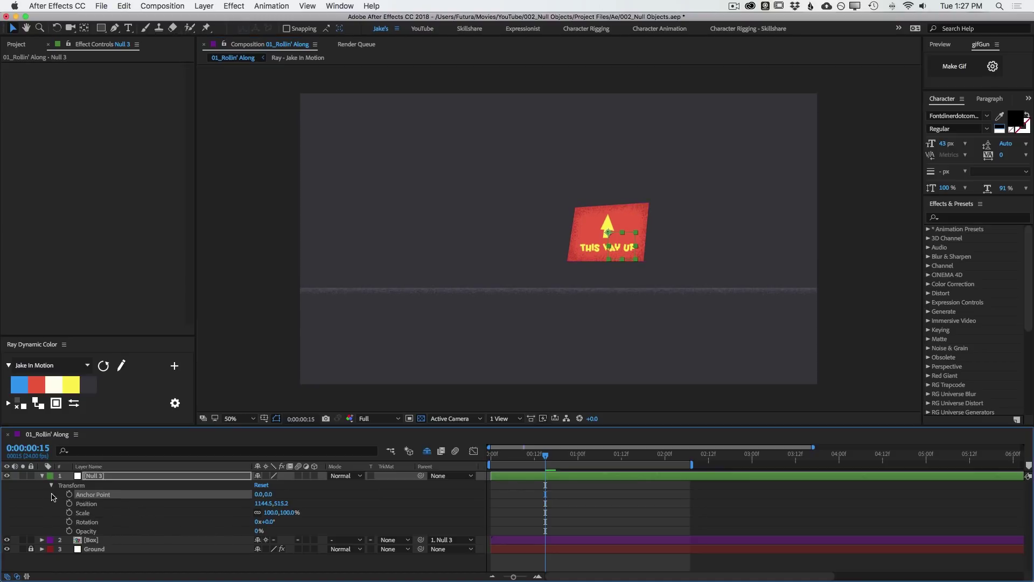
left_click_drag(53, 496, 56, 534)
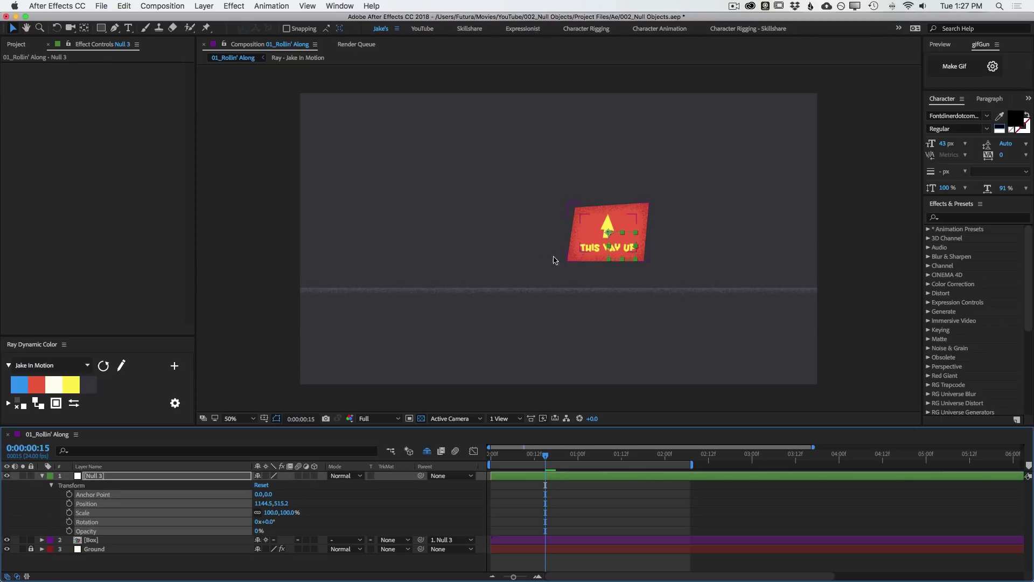
left_click(90, 540)
left_click(42, 540)
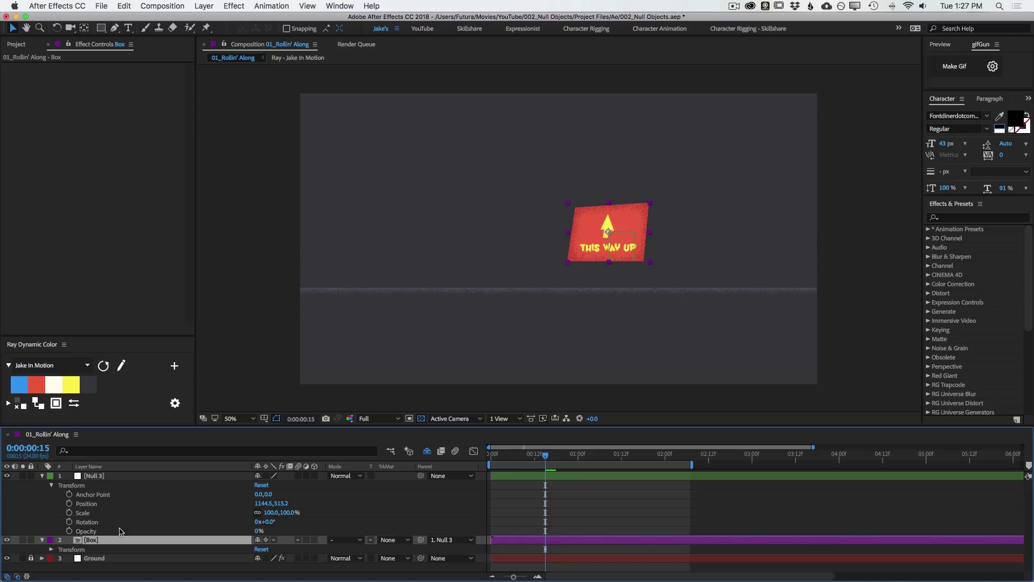
left_click(51, 549)
scroll(124, 521, "up", 2)
scroll(137, 519, "down", 3)
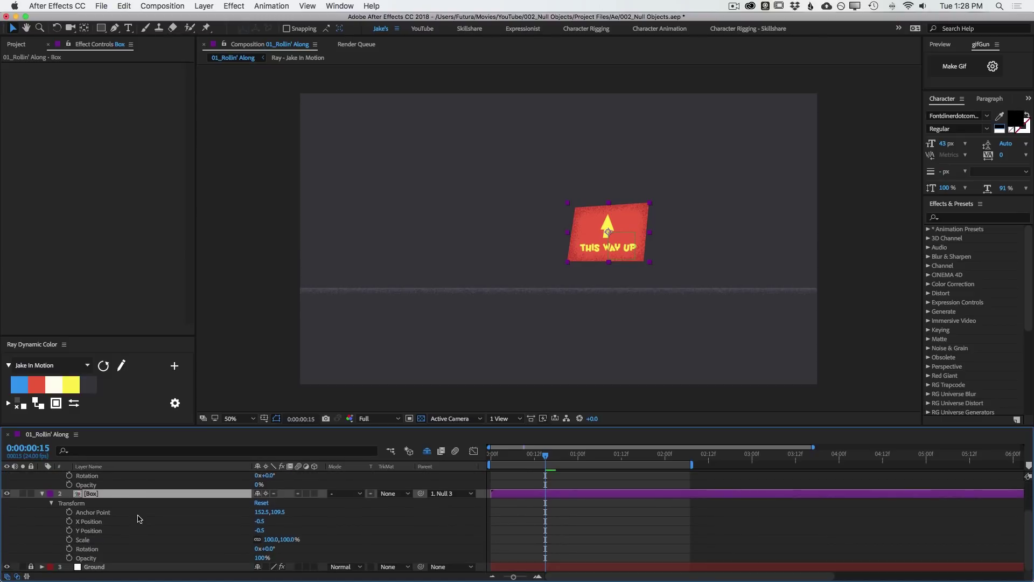
scroll(136, 520, "up", 3)
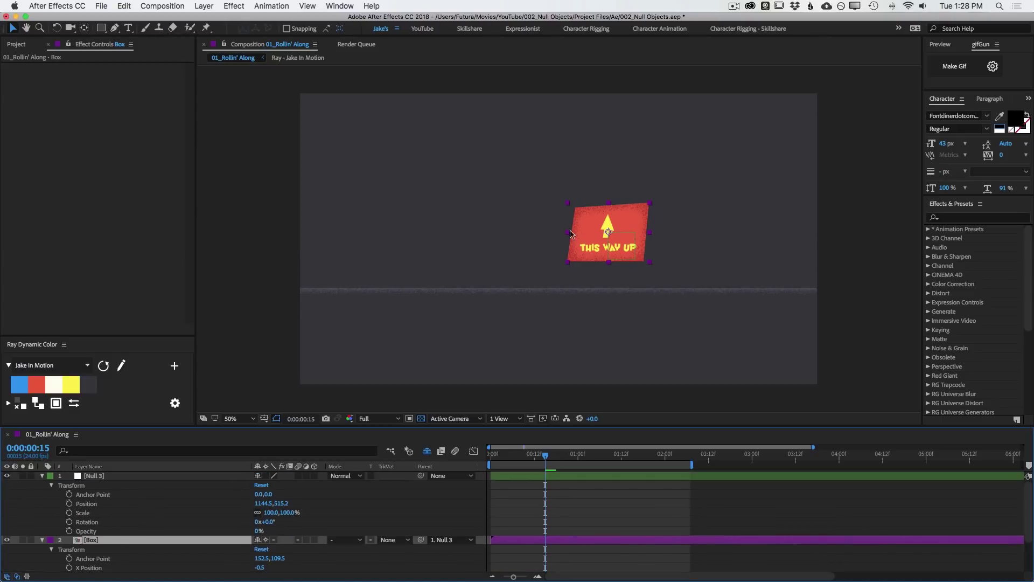
- Undo the null's move, the parenting of the Box layer and the addition of Null 3
left_click(575, 497)
key("super+z")
key("super+z")
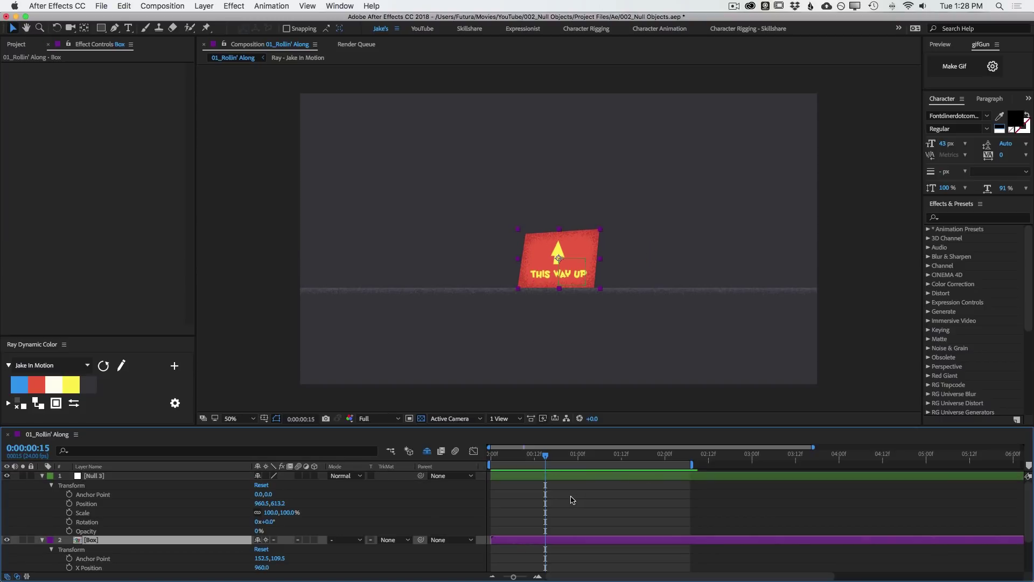
left_click(548, 237)
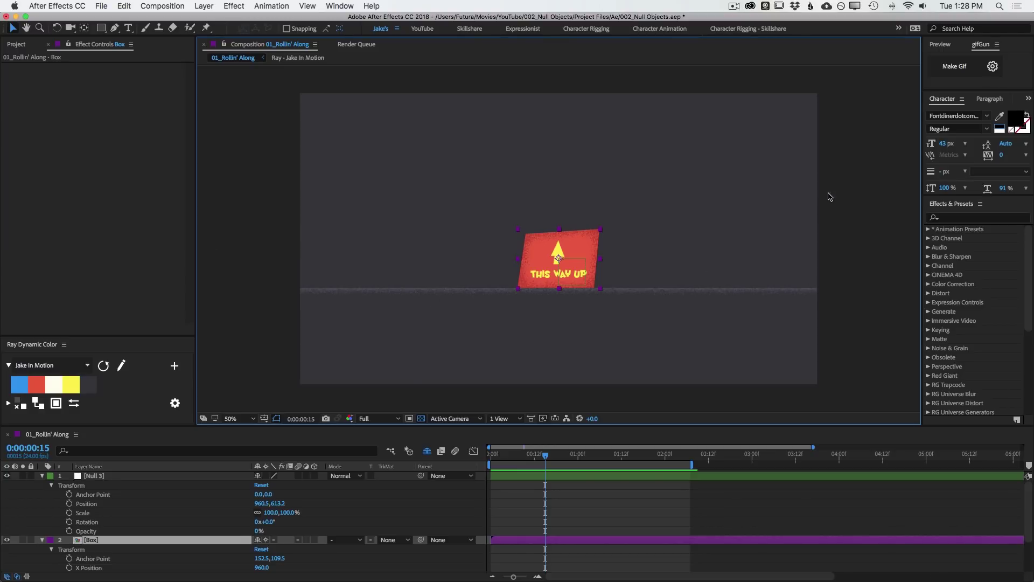
key("super+z")
- Try rotating the box about its center anchor point to about 1x+70.7°, and undo the rotation
left_click(567, 250)
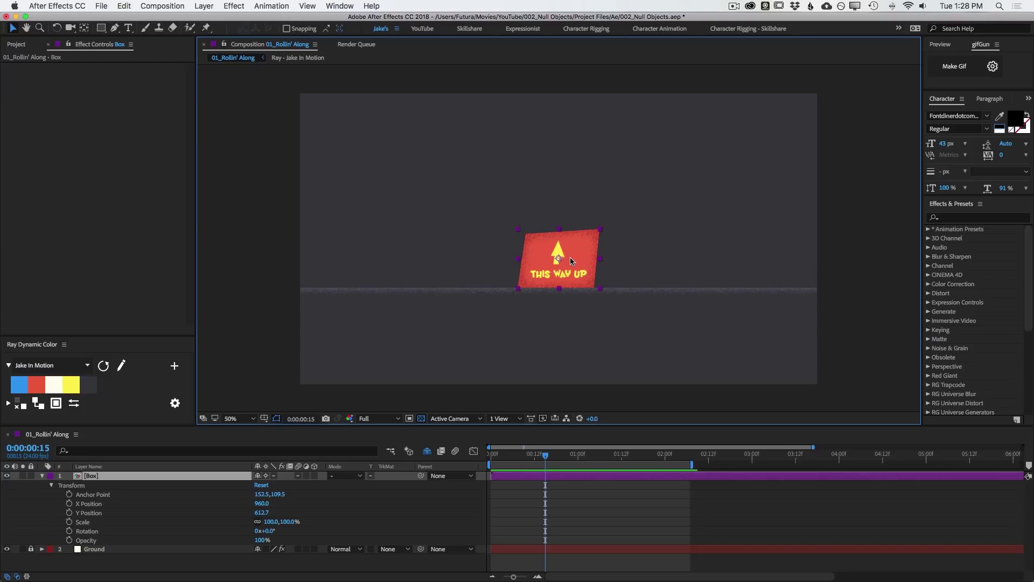
key("w")
left_click_drag(587, 273, 714, 250)
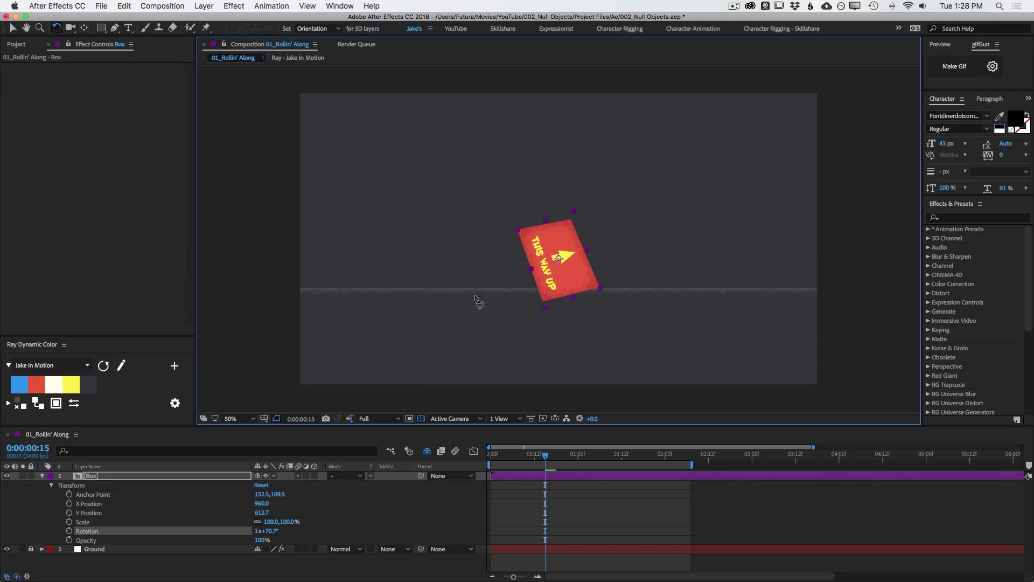
key("super+z")
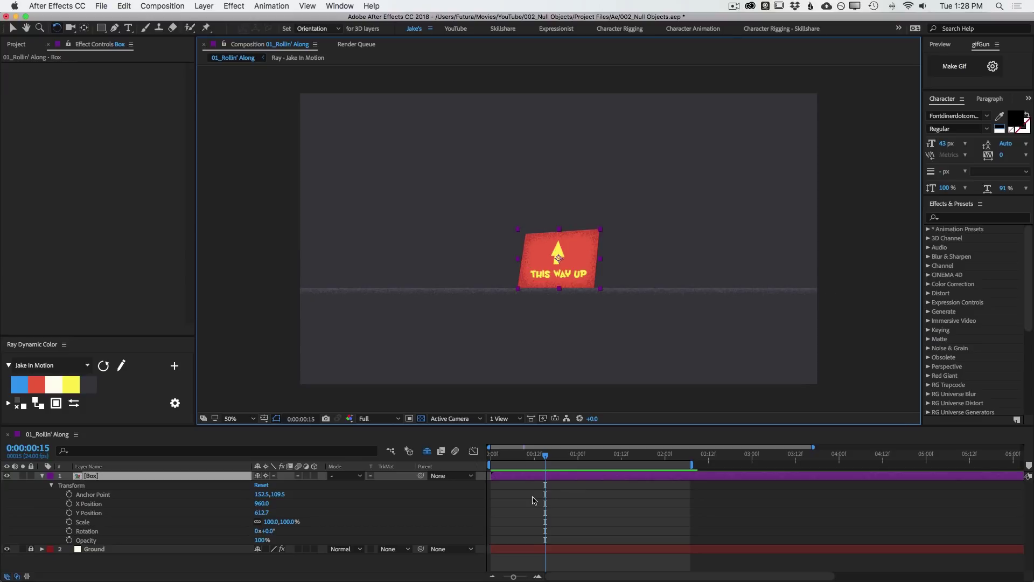
- Keyframe the box's position and rotation at 0:00:00:15, tilting it to about 64.5° and placing it at about 984, 552.7
key("alt+shift+r")
key("alt+shift+p")
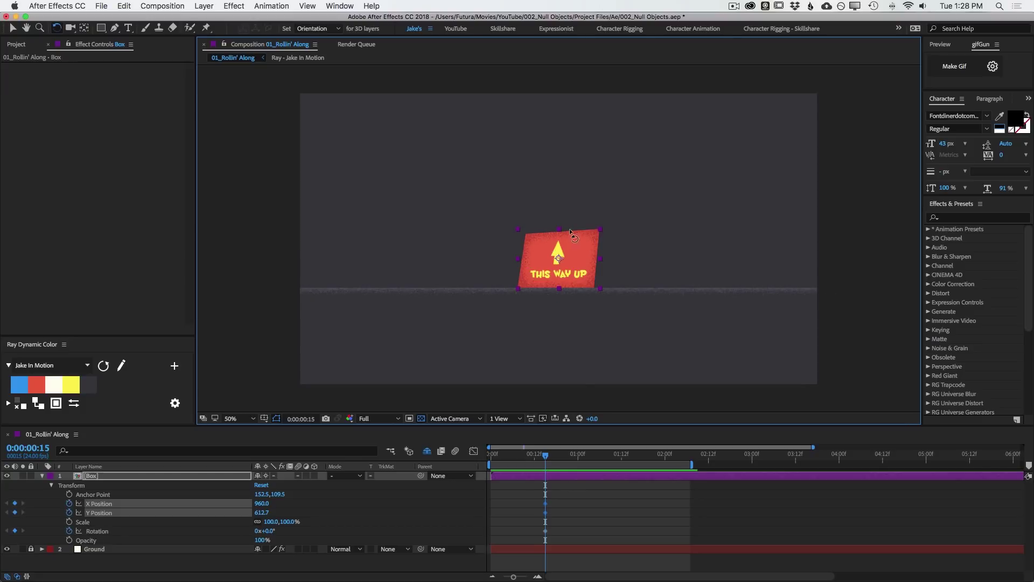
key("v")
key("w")
mouse_move(572, 248)
left_mouse_down()
mouse_move(584, 271)
mouse_move(590, 256)
left_mouse_up()
key("v")
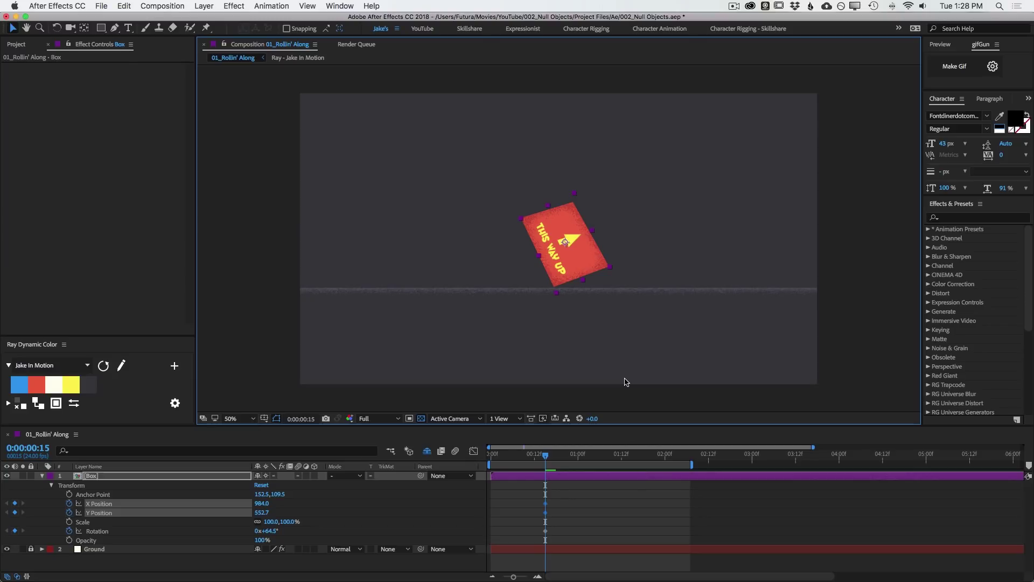
- At 0:00:00:17, rotate the box to about 84.1° and lower it onto the ground at about 996, 574.7
key("Page_Down")
key("Page_Down")
left_click_drag(594, 271, 589, 280)
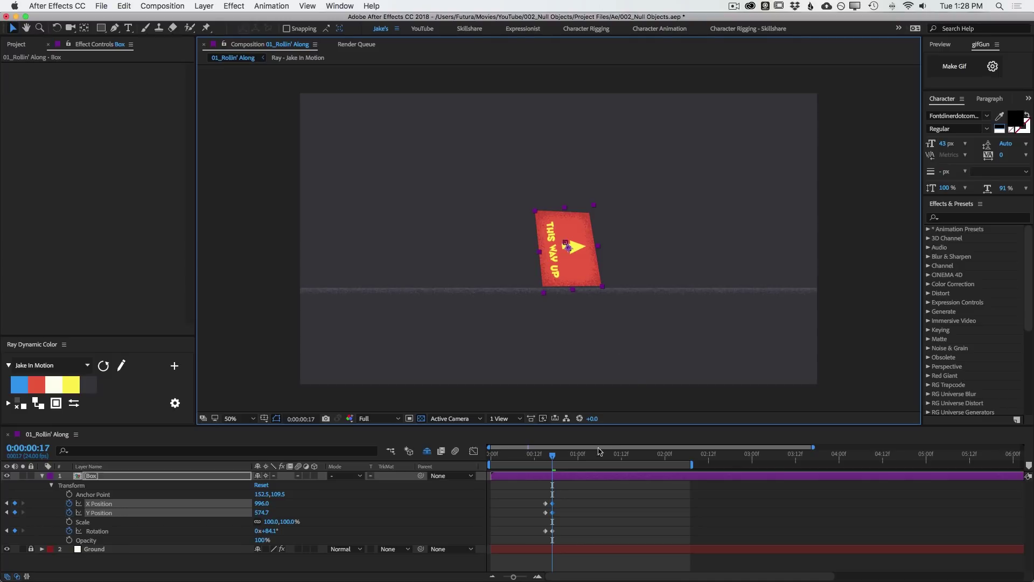
mouse_move(552, 456)
left_mouse_down()
mouse_move(539, 456)
mouse_move(556, 456)
left_mouse_up()
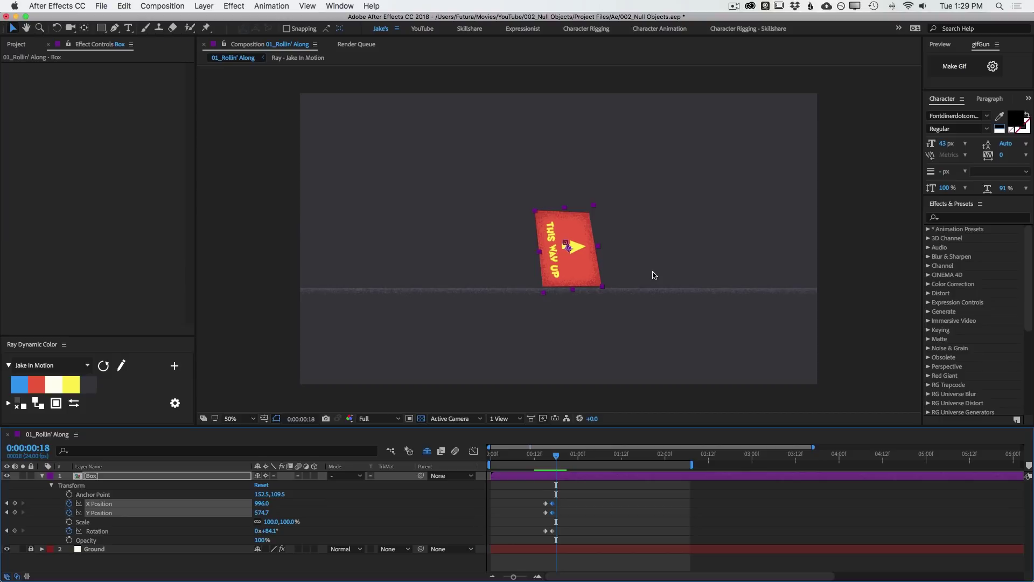
- Undo the box's rotation and position changes together with all their keyframes
key("super+z")
key("super+z")
key("super+z")
key("super+z")
key("super+z")
key("super+z")
key("super+z")
key("super+z")
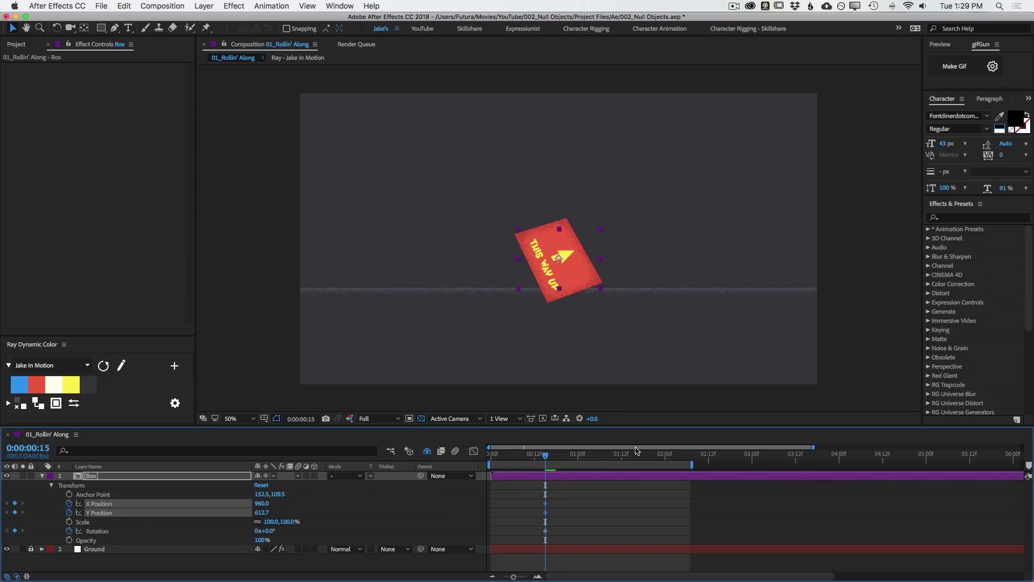
left_click(603, 511)
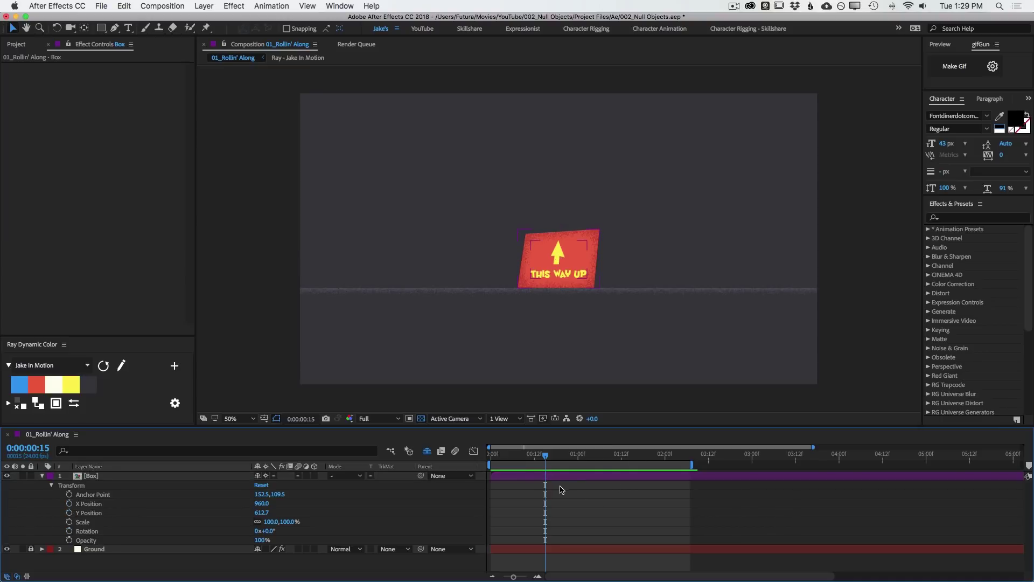
- Show only the Box layer's position properties and check the Separate Dimensions option
left_click(574, 287)
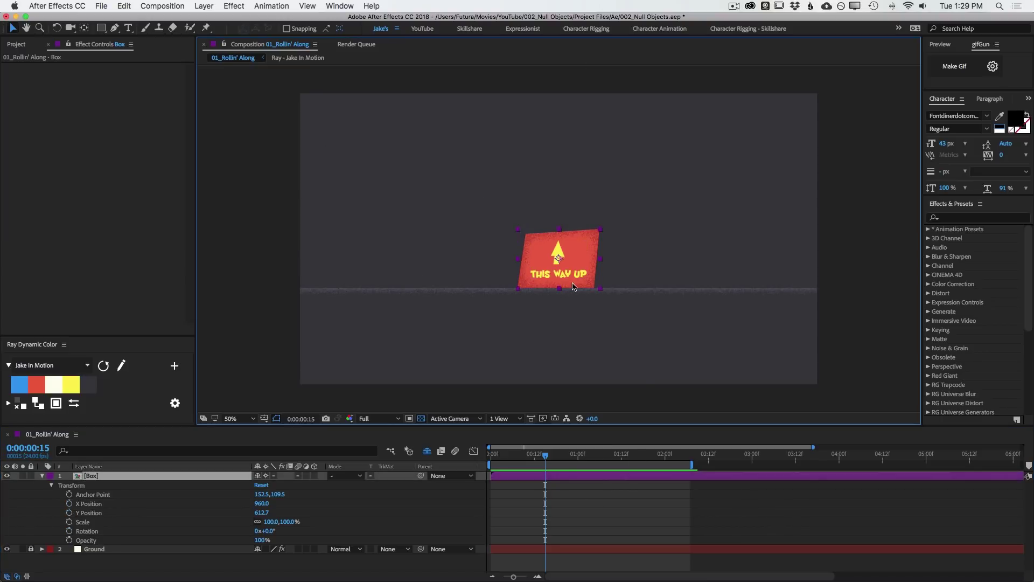
left_click(96, 507)
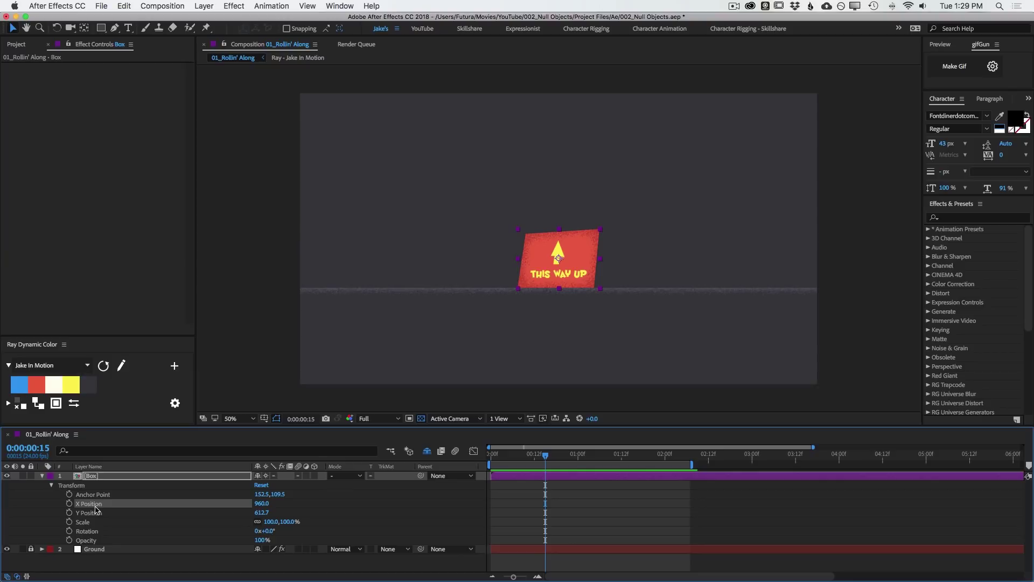
left_click(104, 479)
key("u")
key("p")
right_click(88, 487)
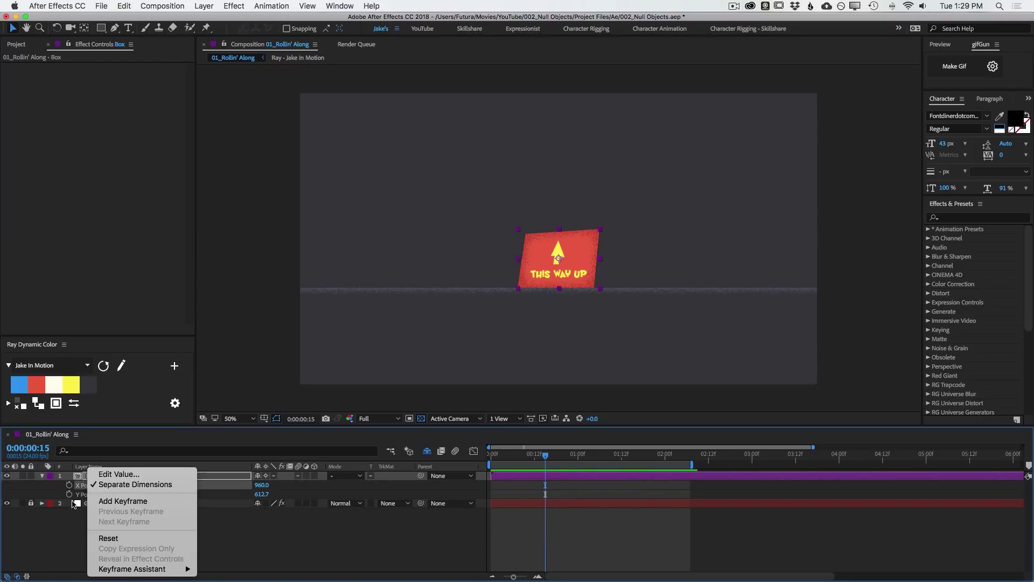
left_click(23, 537)
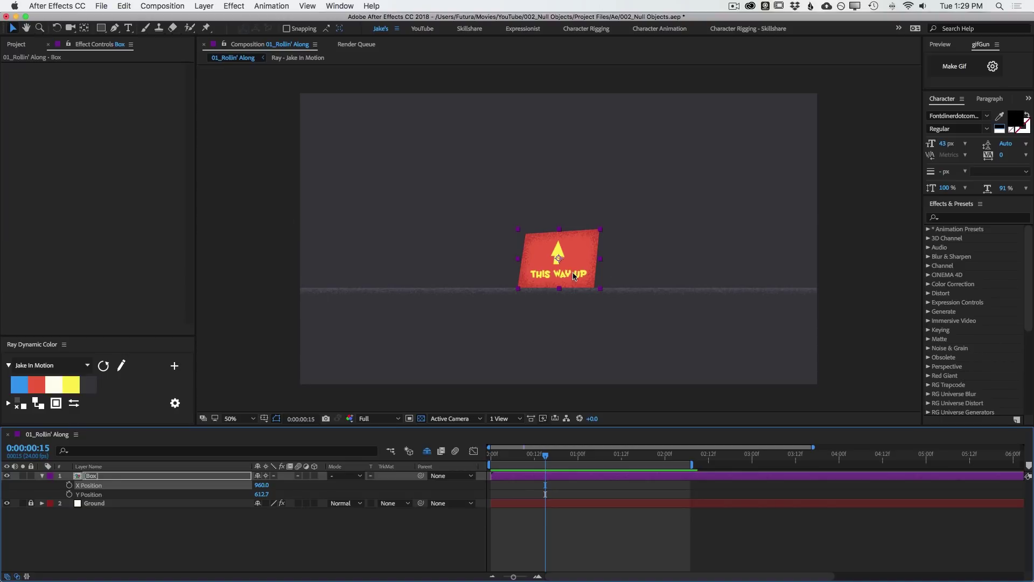
- Keyframe the box's position at about 786, 612.7 on 0:00:00:15 and off-screen at about -200, 404.7 on frame 0
left_click_drag(574, 277, 526, 274)
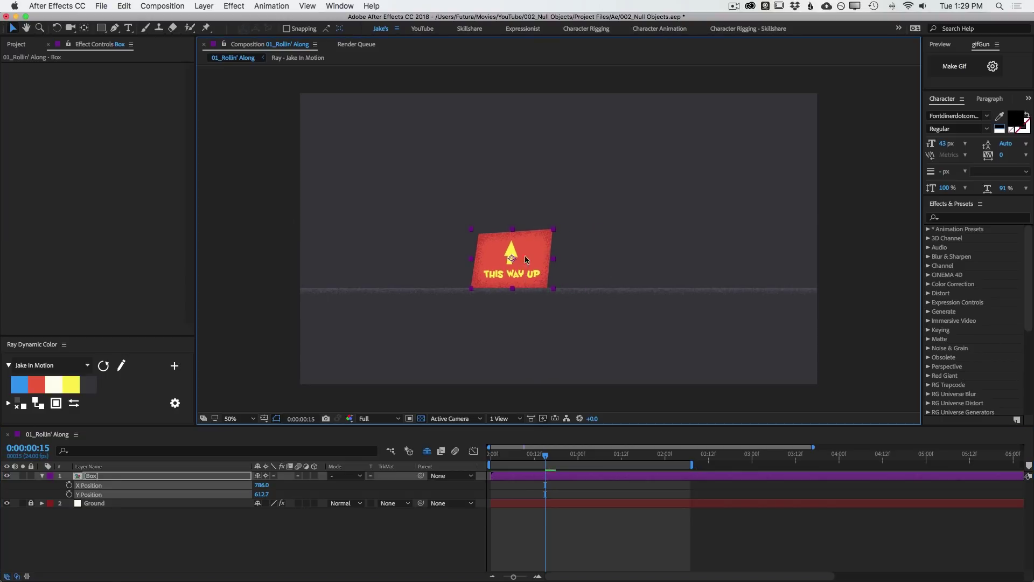
left_click(70, 486)
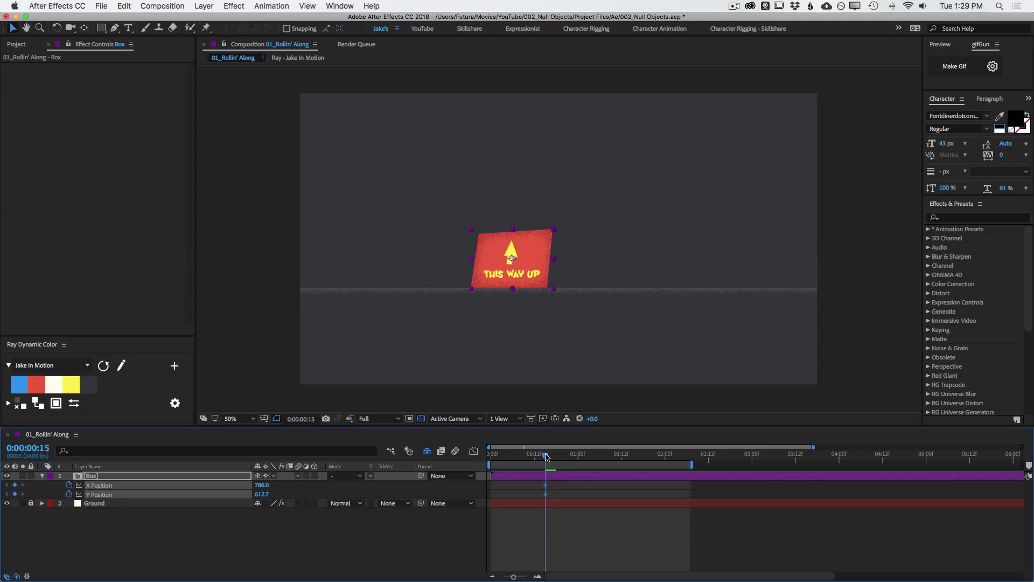
left_click_drag(546, 457, 491, 457)
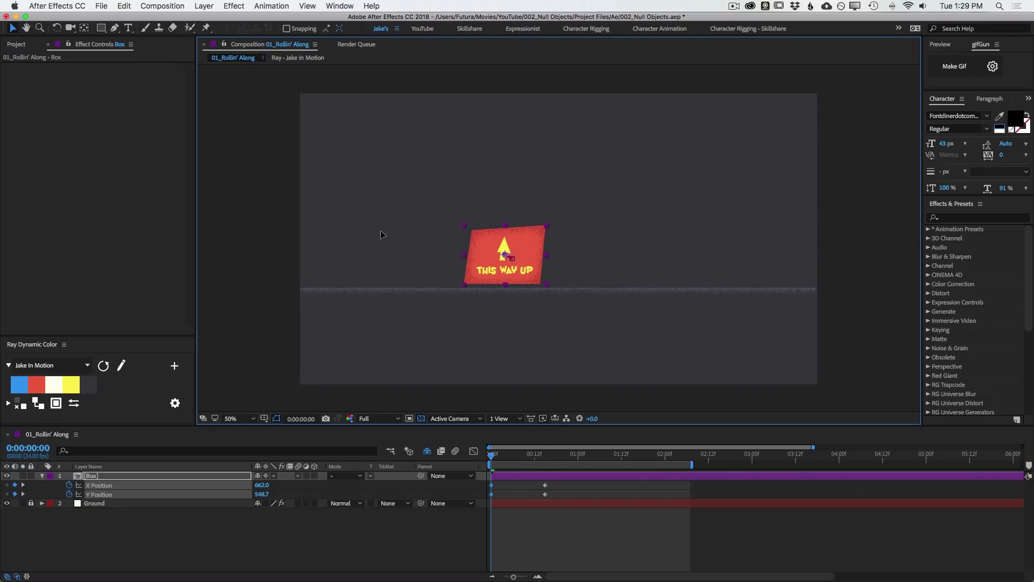
left_click_drag(536, 283, 269, 226)
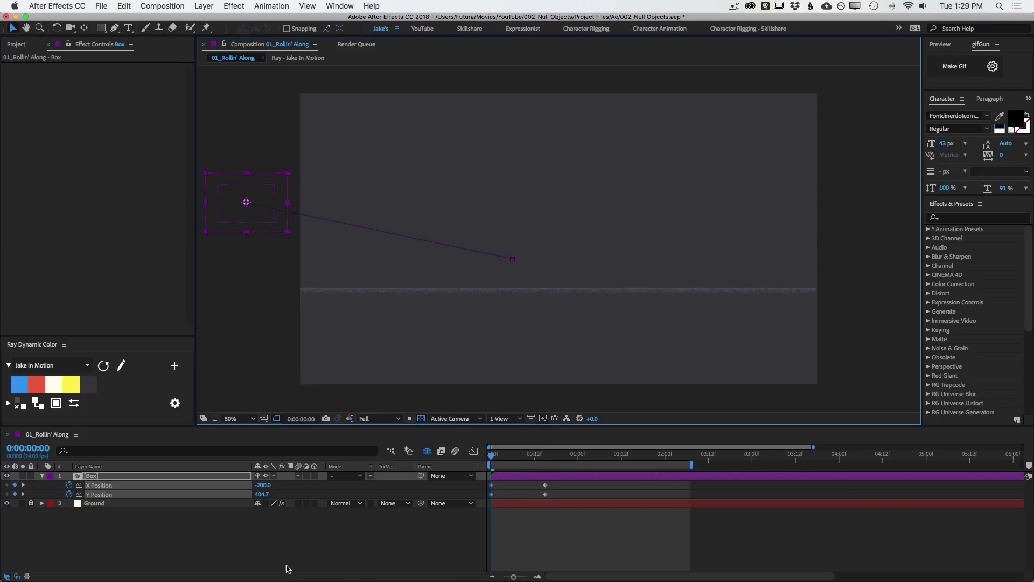
- In the Graph Editor, curve the start of the Box's Y Position graph with an outgoing handle that makes its path arc upward
left_click(216, 546)
left_click(114, 494)
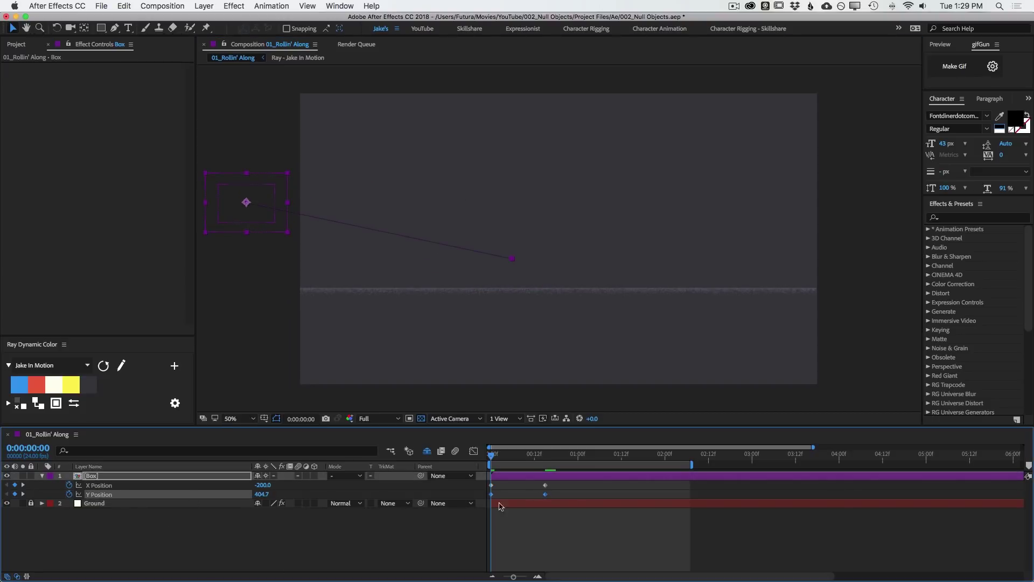
left_click(473, 451)
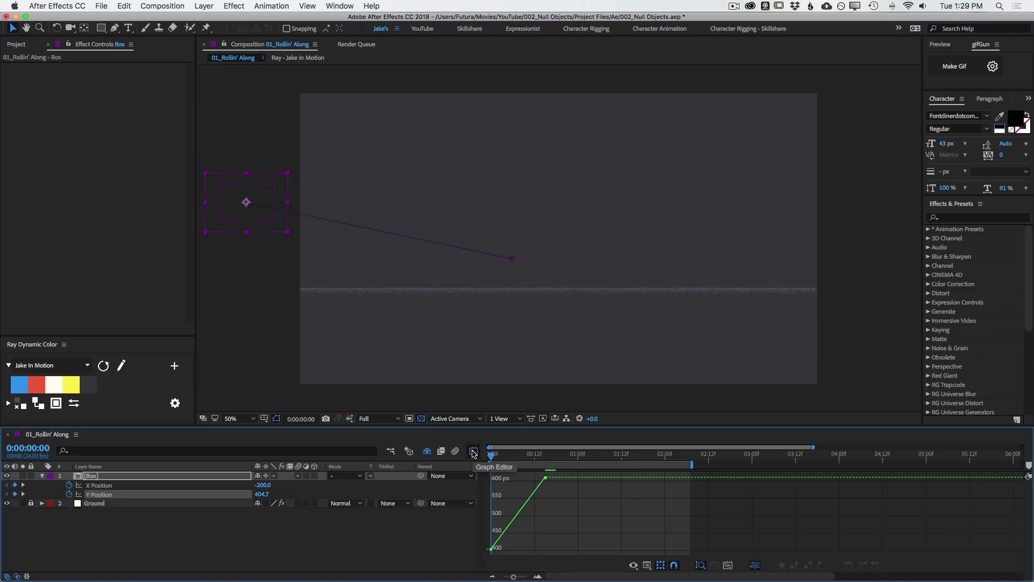
key("equal")
key("equal")
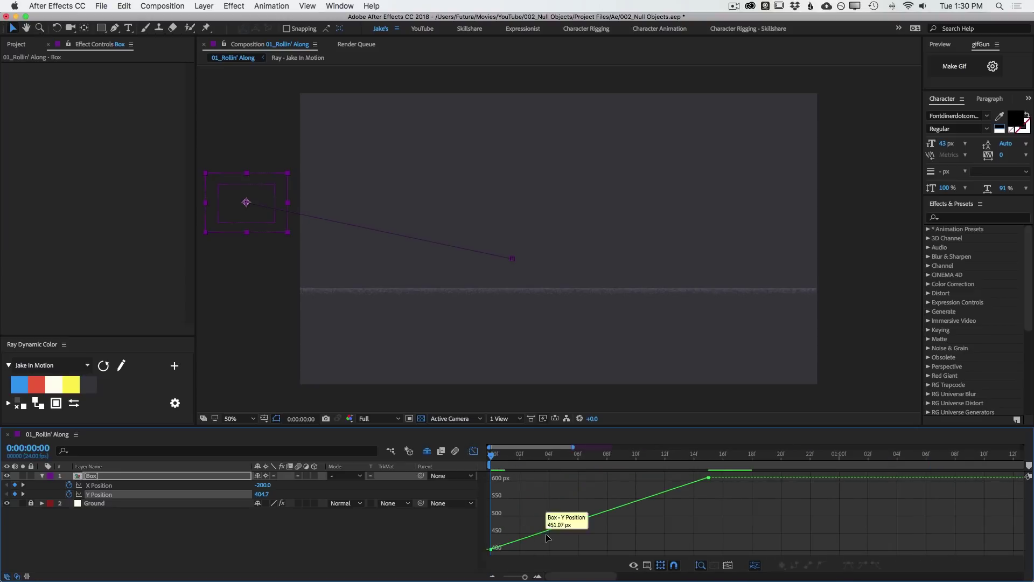
key("g")
left_click_drag(491, 549, 615, 536)
key("v")
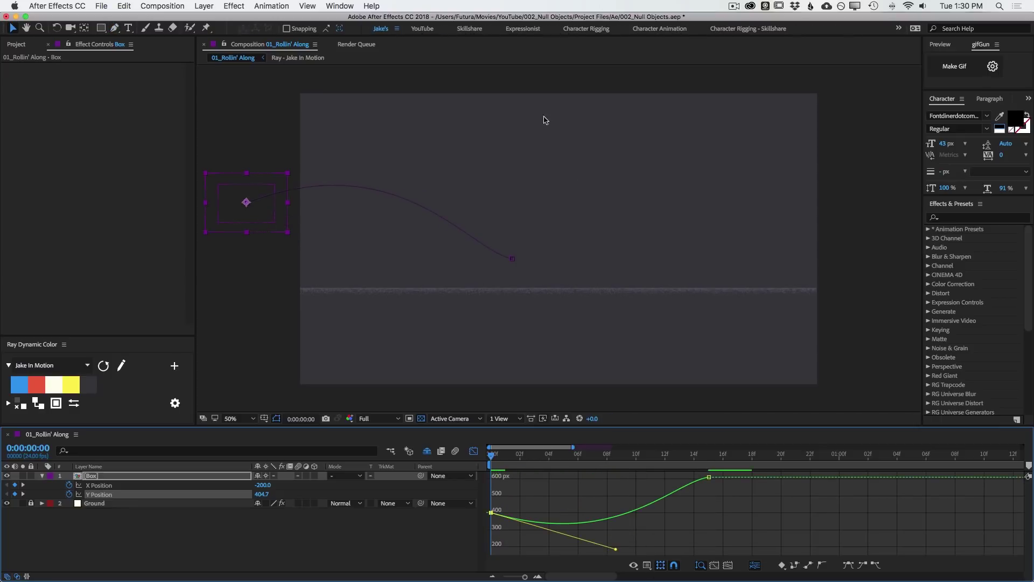
- Adjust the easing handles at both ends of the Box's Y Position graph into a rounded jump arc and preview the motion
left_click_drag(709, 477, 686, 512)
left_click_drag(615, 549, 563, 563)
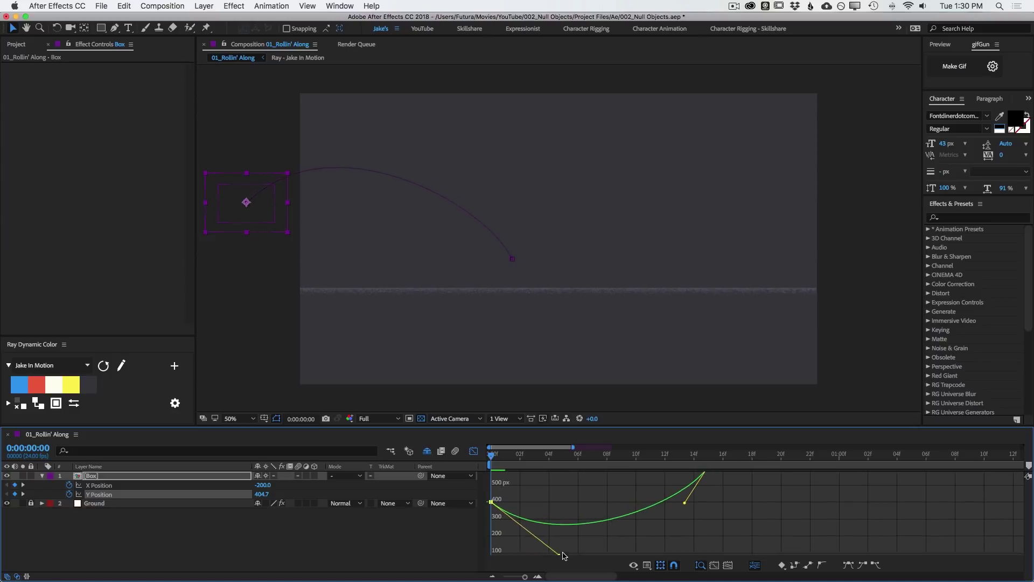
left_click_drag(690, 508, 670, 517)
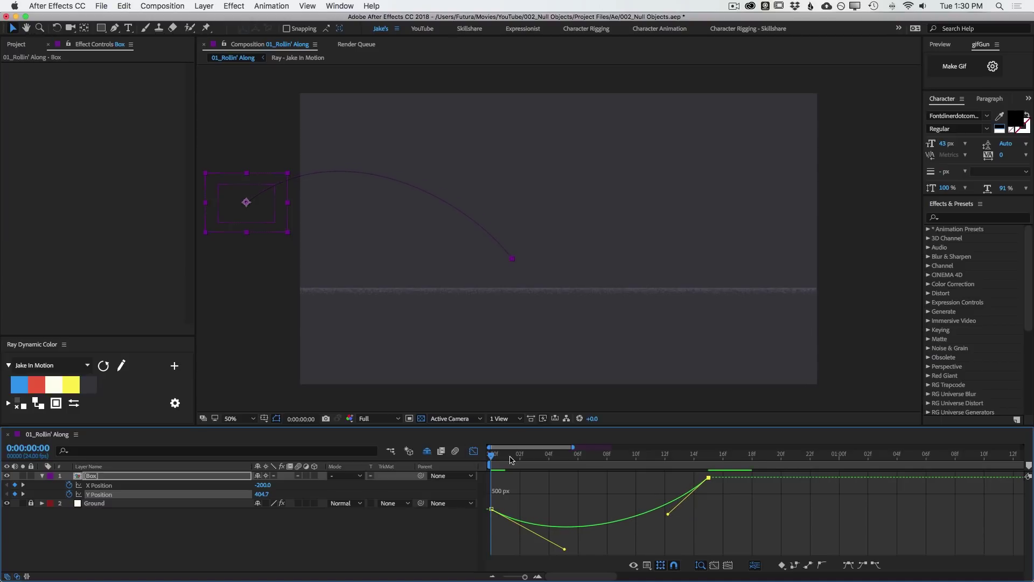
key("space")
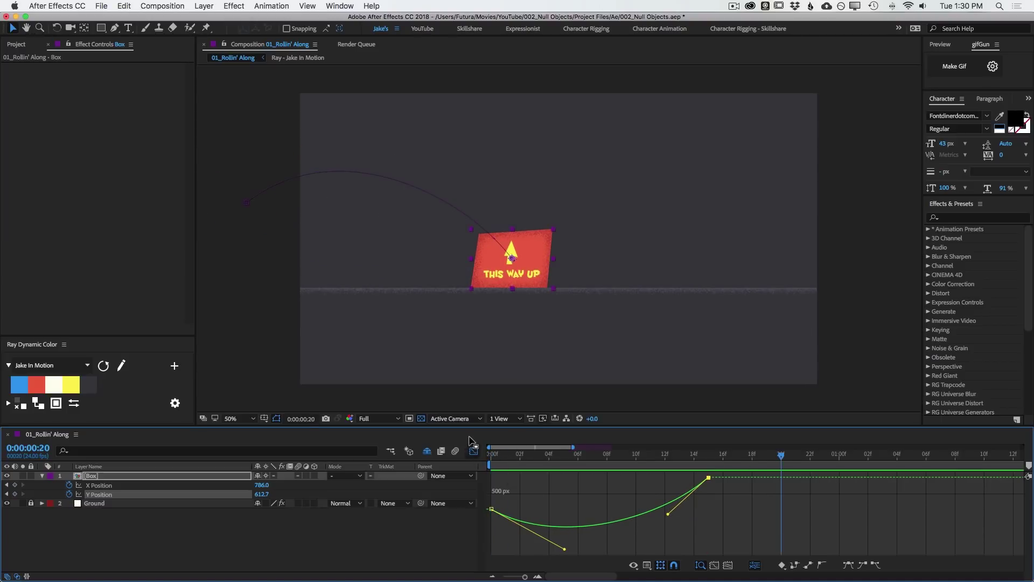
- Close the Graph Editor, move the Box's ending X and Y Position keyframes to 0:00:00:13, and preview the animation
left_click(474, 452)
key("minus")
left_click_drag(678, 541, 618, 488)
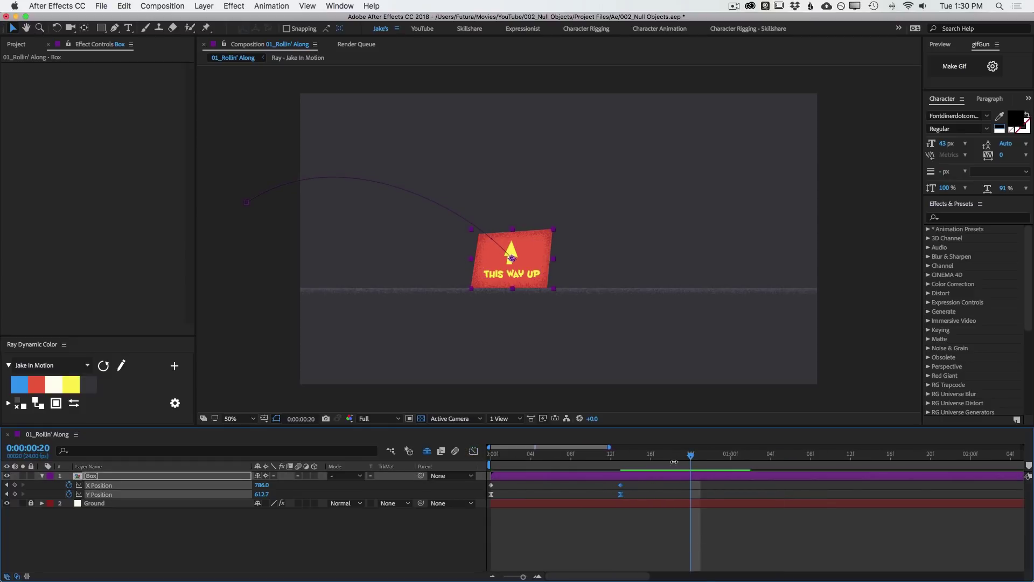
left_click(726, 457)
key("minus")
key("space")
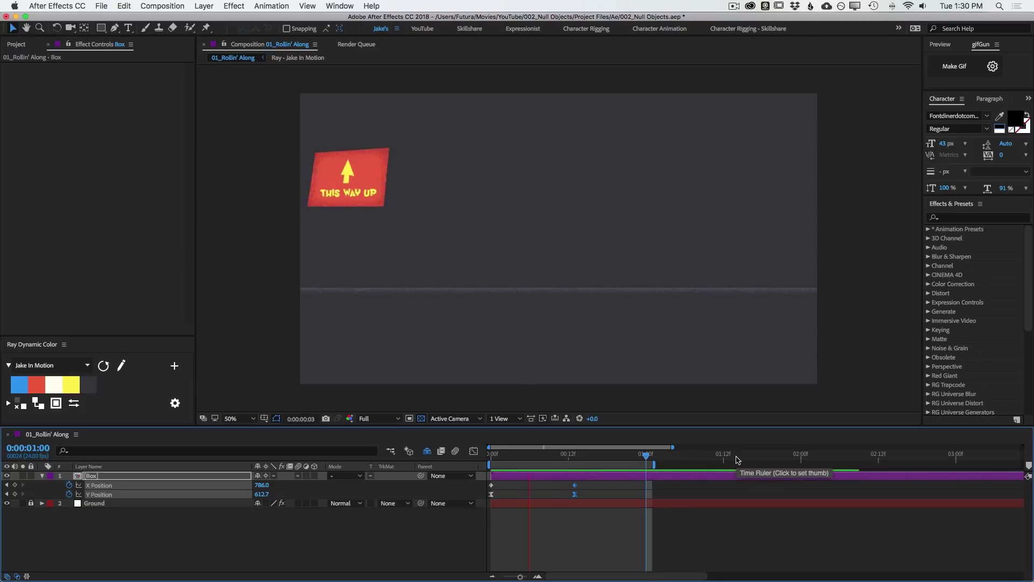
key("space")
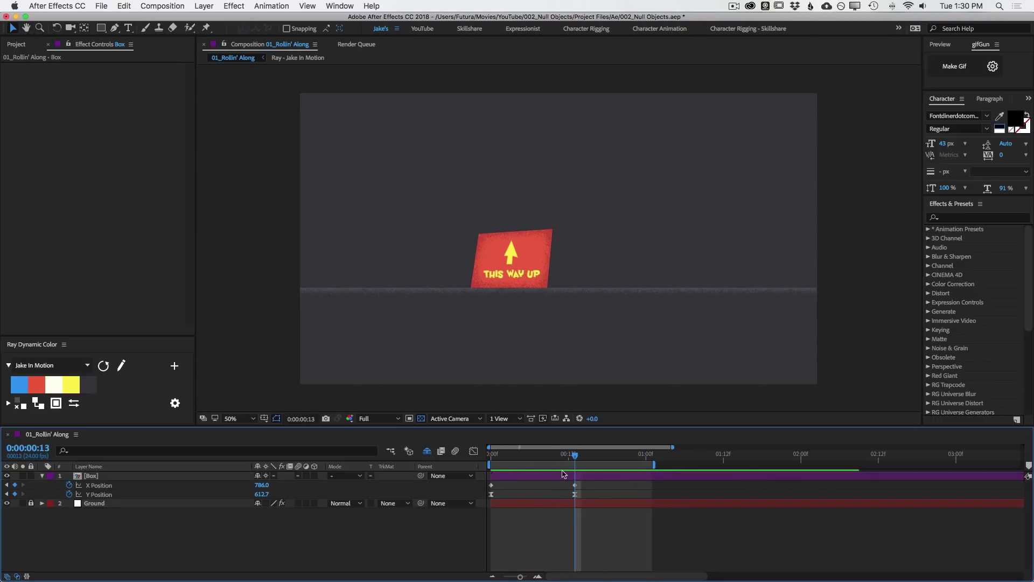
- Keyframe the Box's rotation at about -42.1° on frame 0 and about 85.3° on 0:00:00:13
left_click_drag(561, 457, 491, 460)
left_click(113, 476)
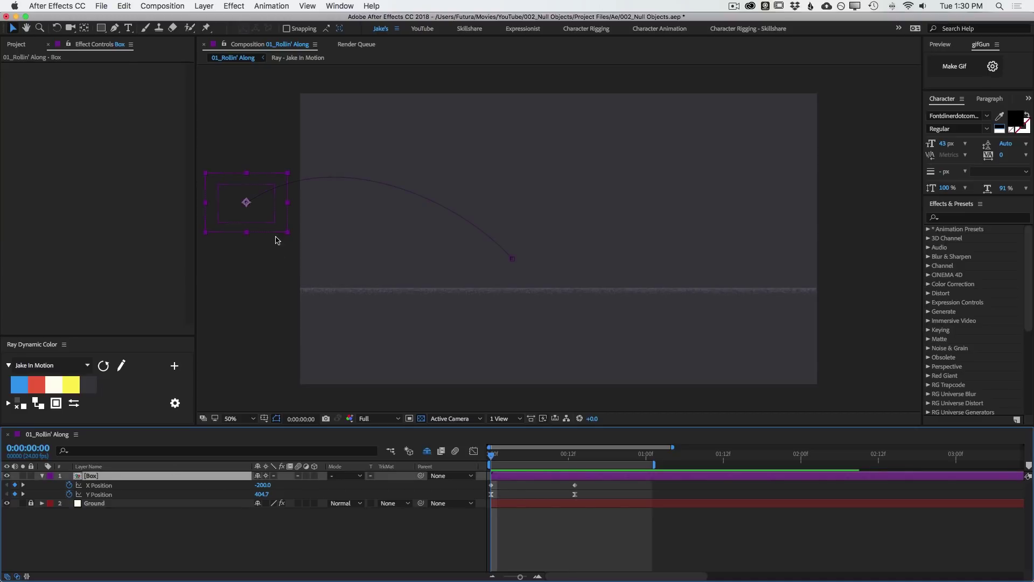
key("w")
key("shift+r")
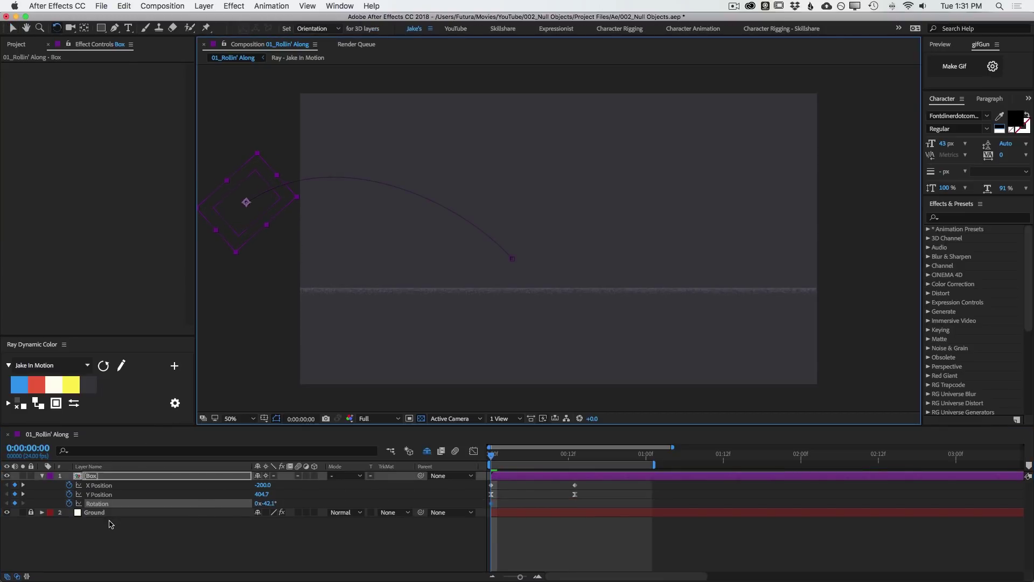
left_click_drag(498, 455, 575, 456)
left_click_drag(533, 282, 495, 296)
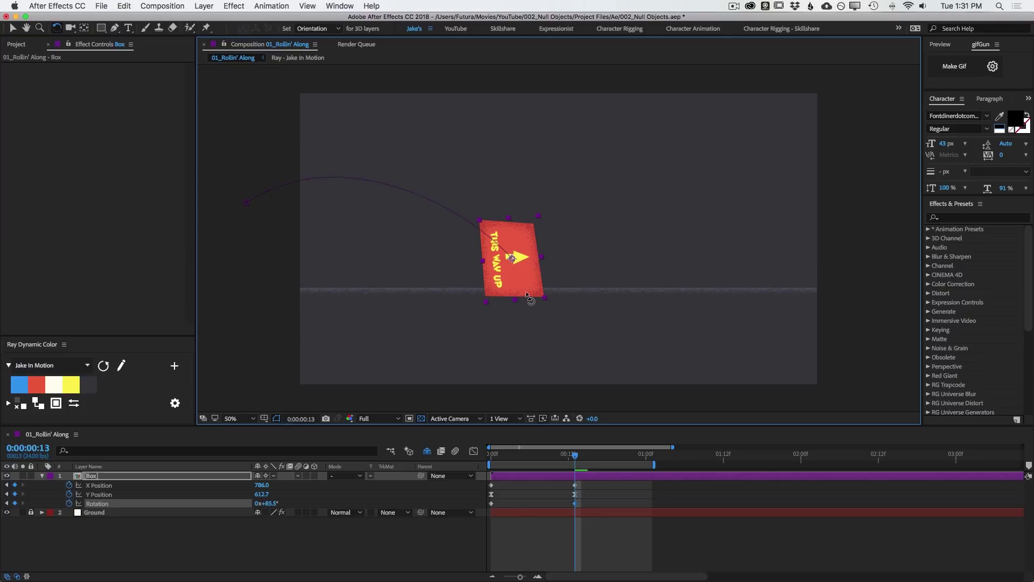
- Raise the Box to a Y Position of about 580.7 at 0:00:00:13 so it rests on the ground, and preview the landing
left_click_drag(531, 296, 530, 274)
key("v")
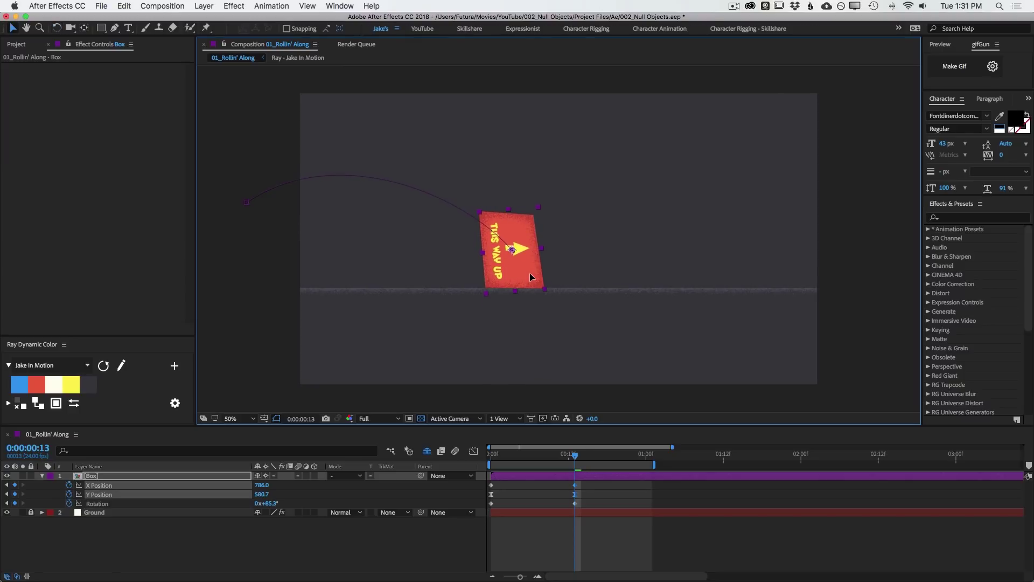
left_click(536, 328)
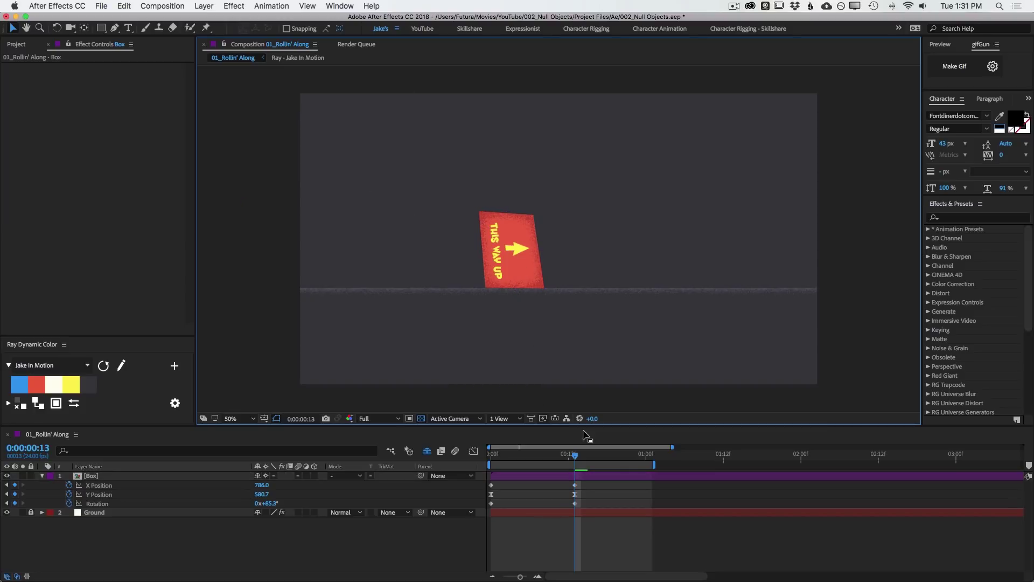
key("space")
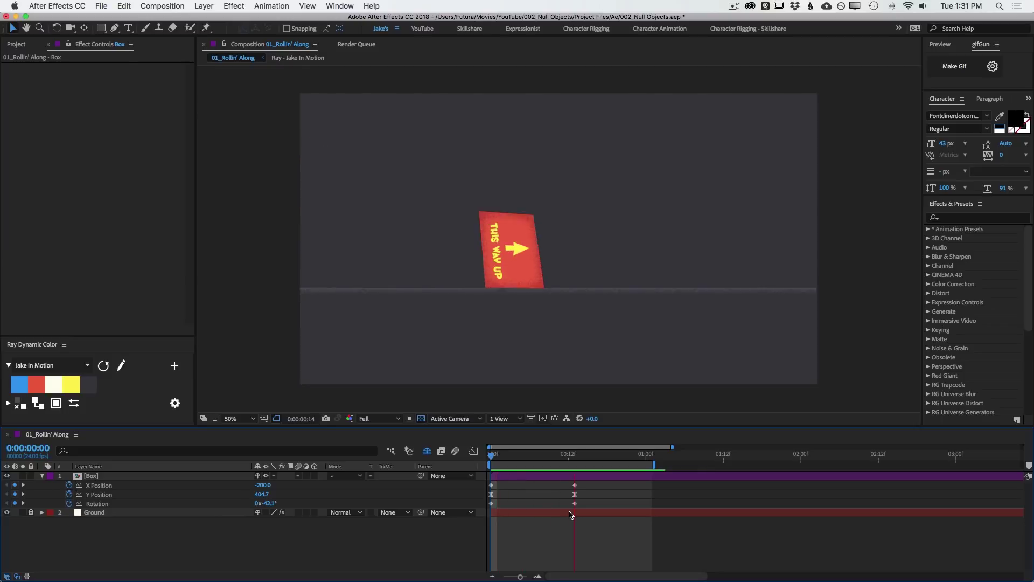
- Change the Box's starting rotation on frame 0 to about -4.6° and preview the animation
key("w")
left_click_drag(234, 229, 213, 222)
left_click(569, 539)
key("space")
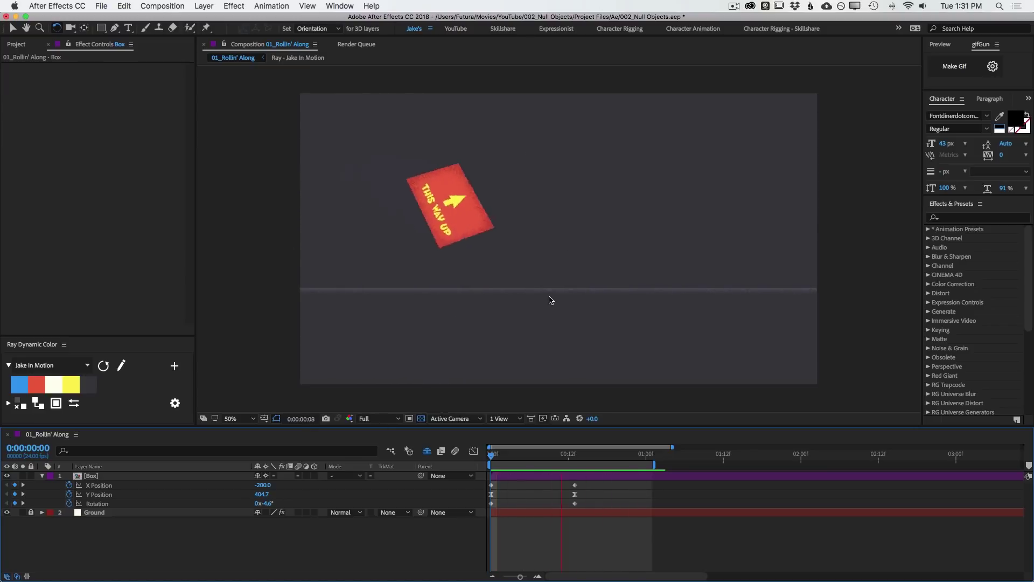
key("space")
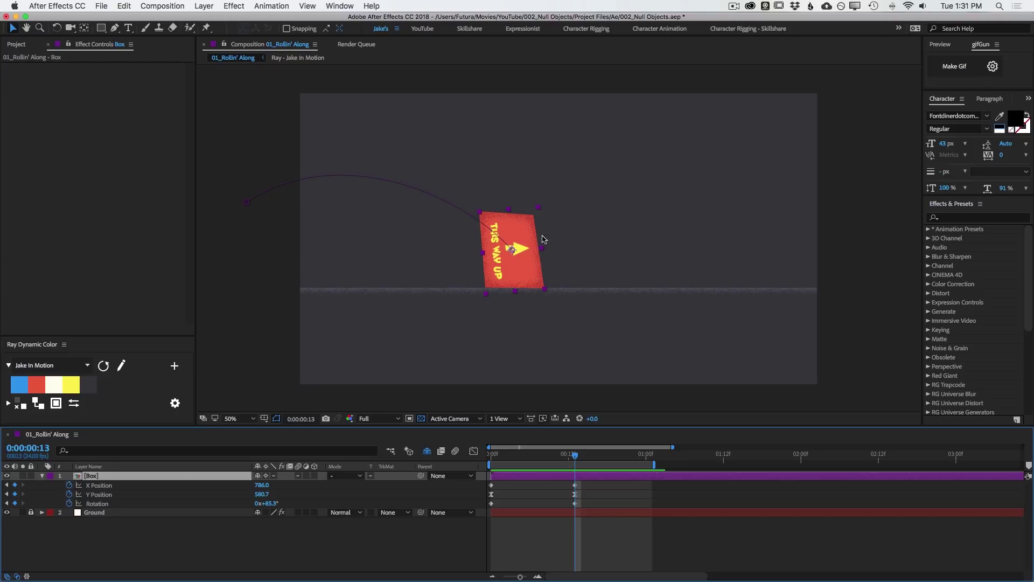
- Try to keyframe the Box's next roll directly at 0:00:00:18, with rotation about 184.3° and position about 1006, 622.7
key("Page_Down")
key("Page_Down")
key("Page_Down")
key("Page_Down")
key("Page_Down")
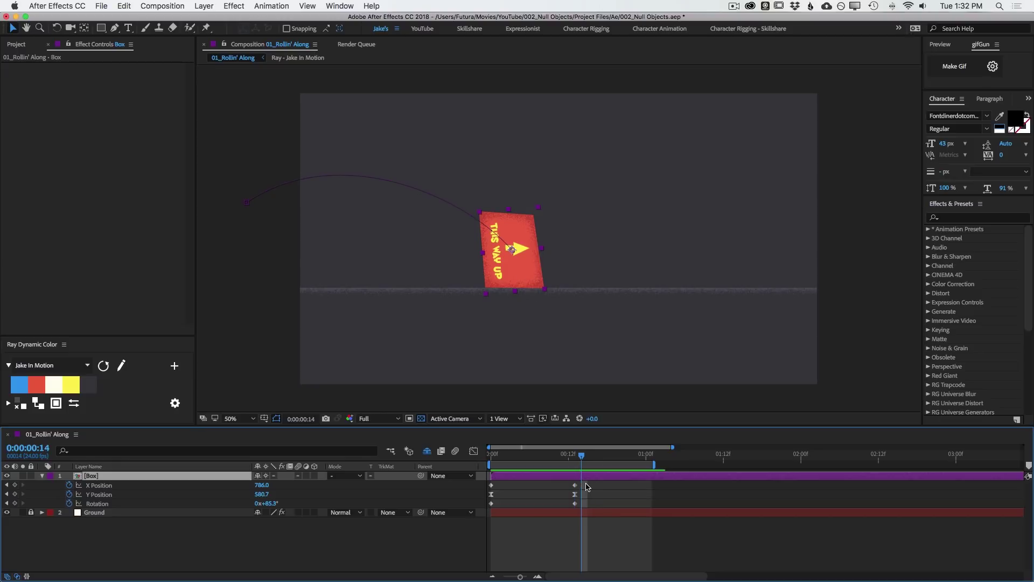
key("w")
left_click_drag(513, 225, 510, 315)
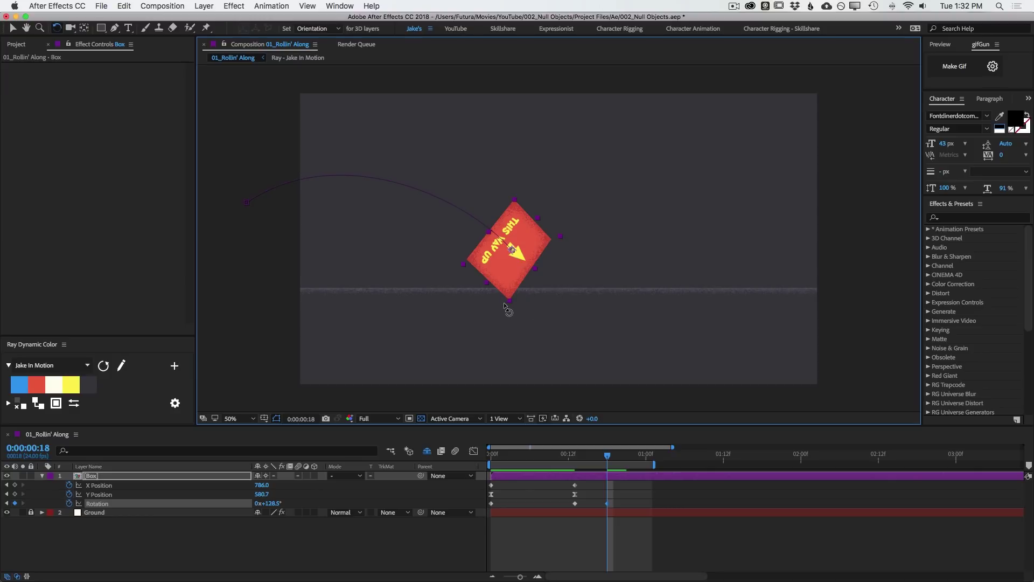
left_click_drag(497, 272, 591, 262)
key("v")
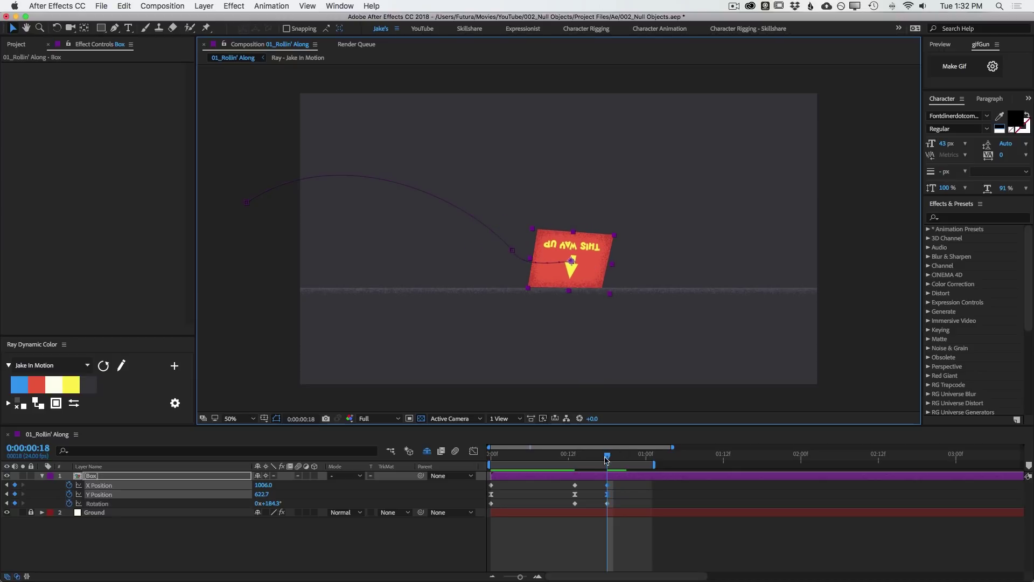
- Check the in-between frame at 0:00:00:15 and delete the Box's position and rotation keyframes at 0:00:00:18
mouse_move(607, 457)
left_mouse_down()
mouse_move(571, 452)
mouse_move(588, 455)
left_mouse_up()
left_click(617, 494)
left_click(608, 495)
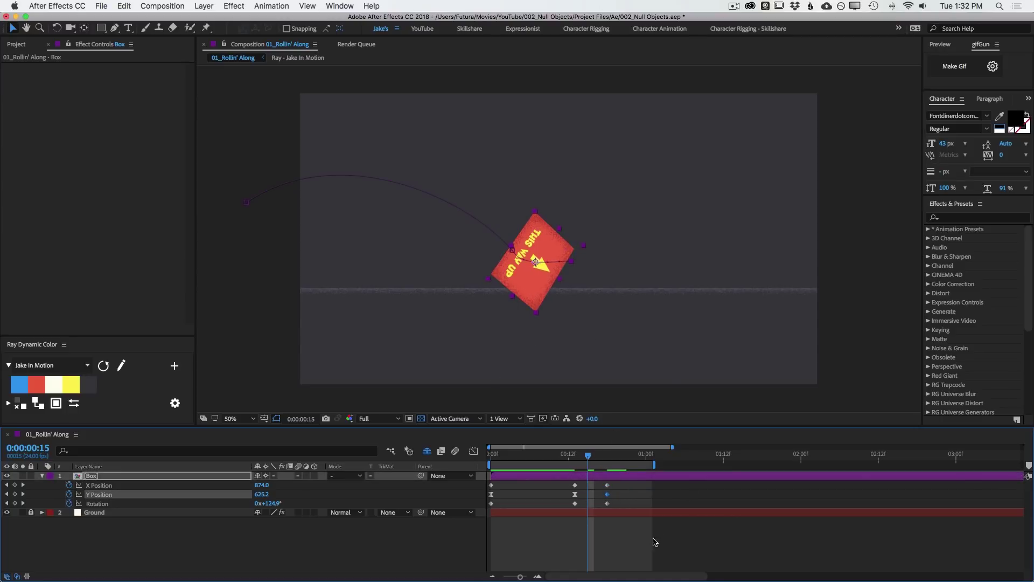
left_click_drag(617, 487, 603, 507)
key("Delete")
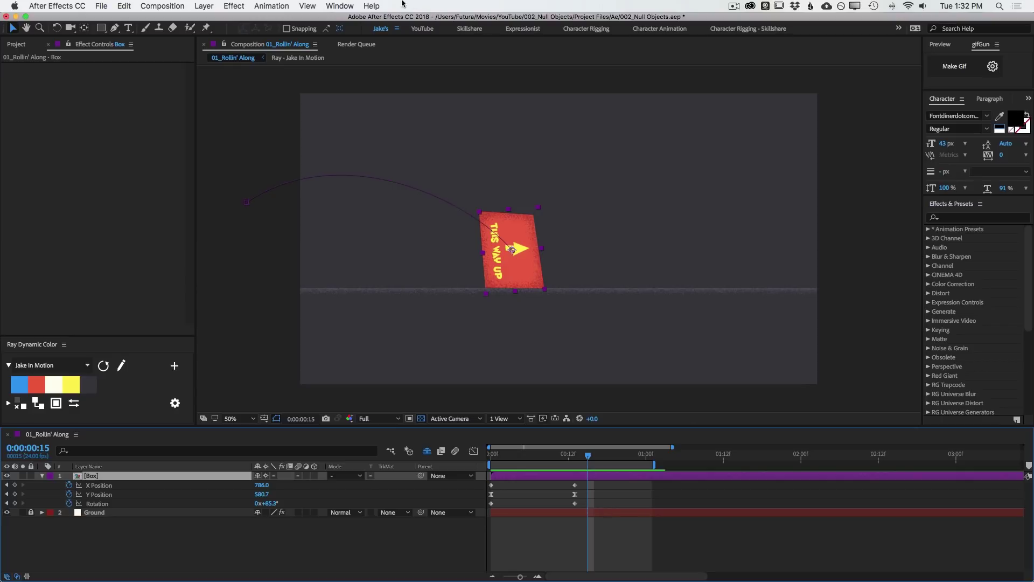
- Create a null object and name it Rotation 1
left_click(205, 6)
mouse_move(226, 19)
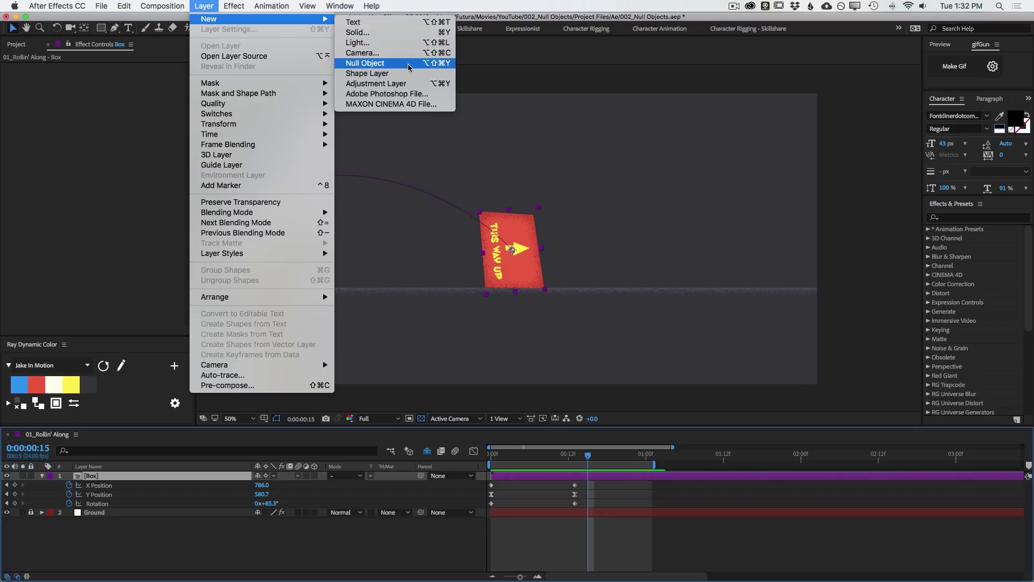
key("Return")
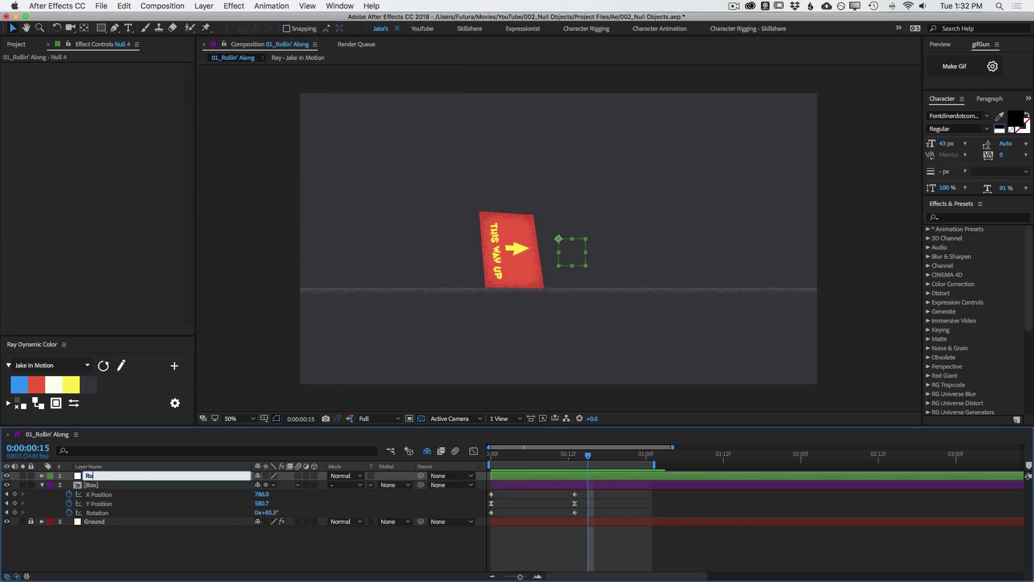
type("Rotation 1")
key("Return")
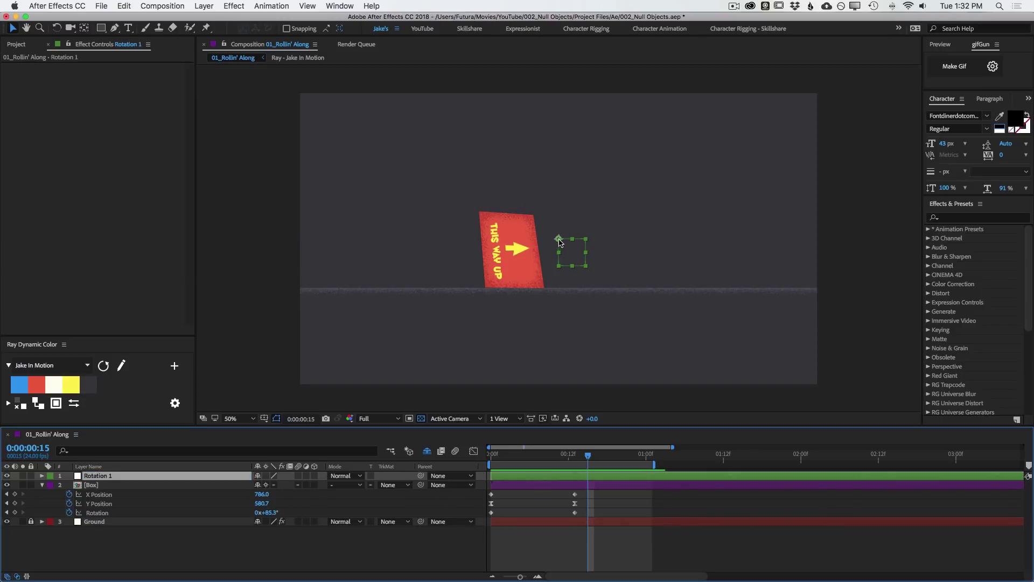
- Move the Rotation 1 null so its anchor point sits at the box's lower-right corner
left_click(501, 247)
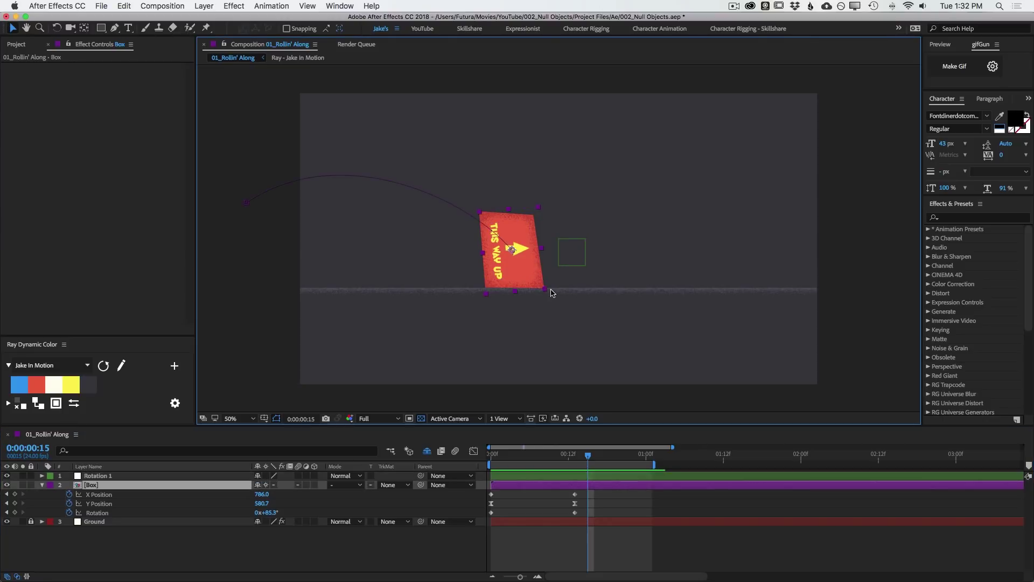
key("z")
left_click(539, 266)
left_click(539, 267)
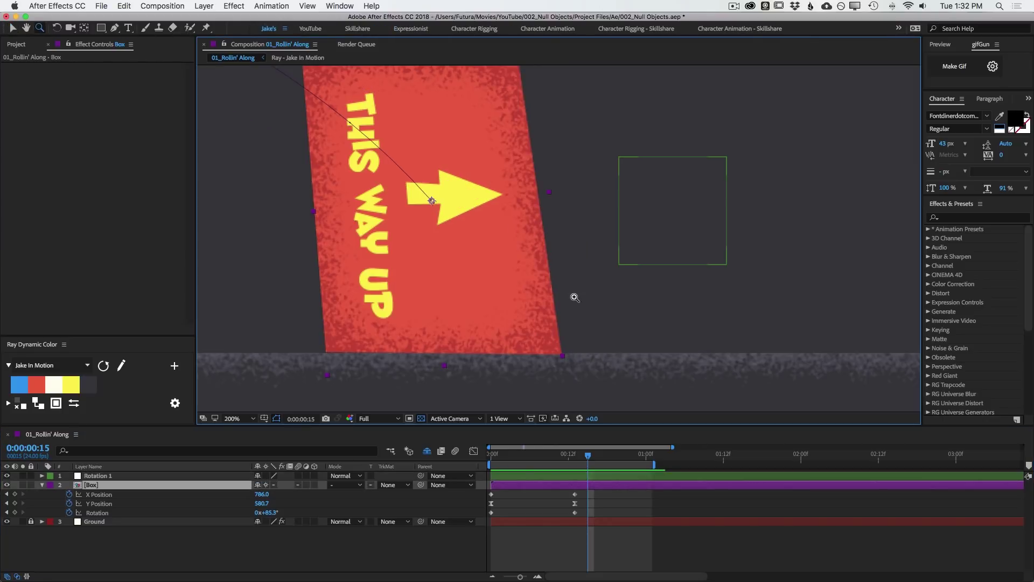
key("v")
left_click(620, 168)
left_click_drag(620, 168, 562, 354)
- Fine-tune the Rotation 1 null's placement at high magnification so its anchor matches the box's corner on the ground line
key("z")
left_click(563, 364)
key("v")
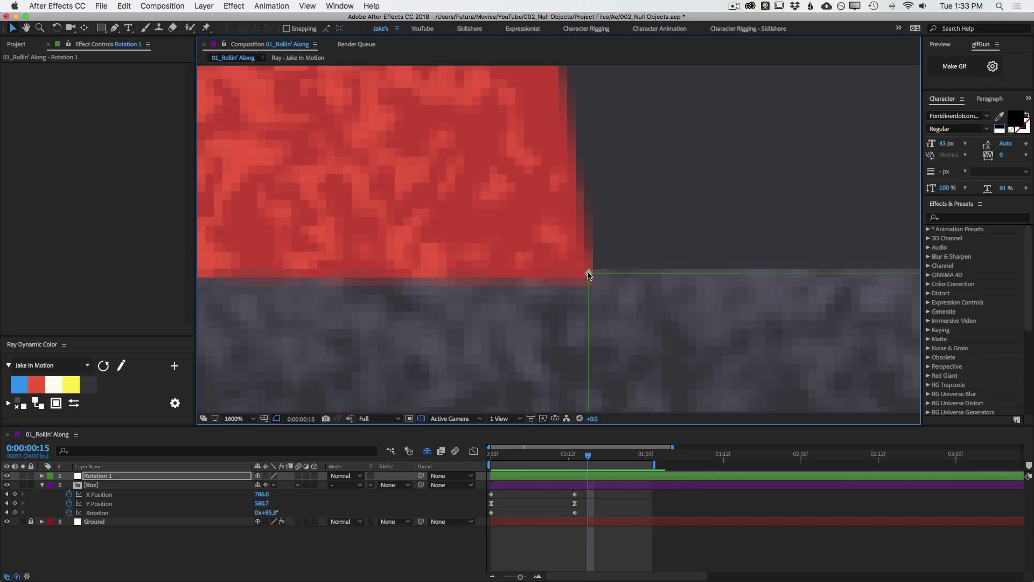
left_click_drag(589, 273, 589, 269)
key("z")
left_click(562, 190, "alt")
left_click(563, 190, "alt")
left_click(562, 190, "alt")
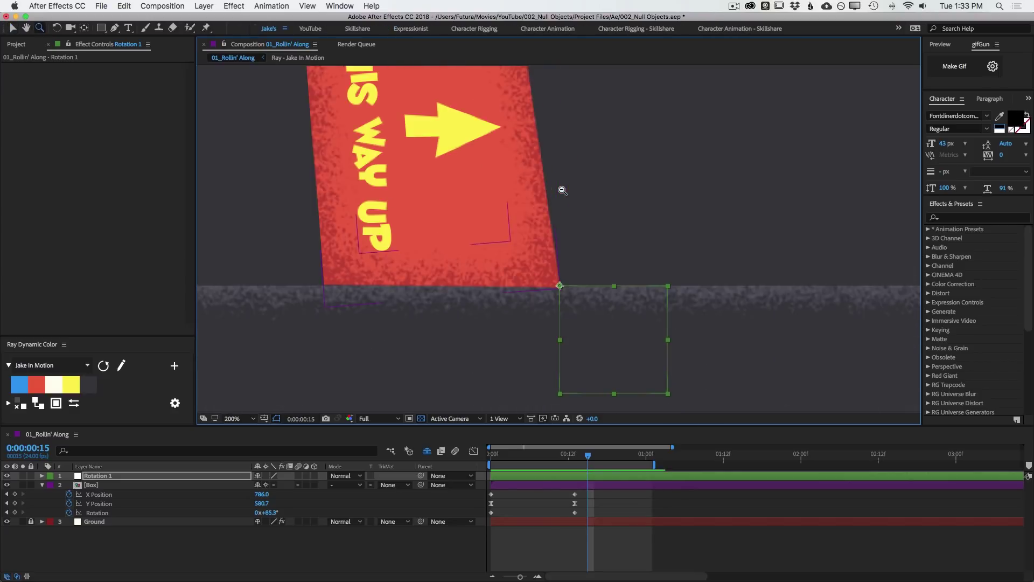
left_click(561, 191, "alt")
left_click_drag(559, 202, 566, 229)
left_click(576, 219, "alt")
key("v")
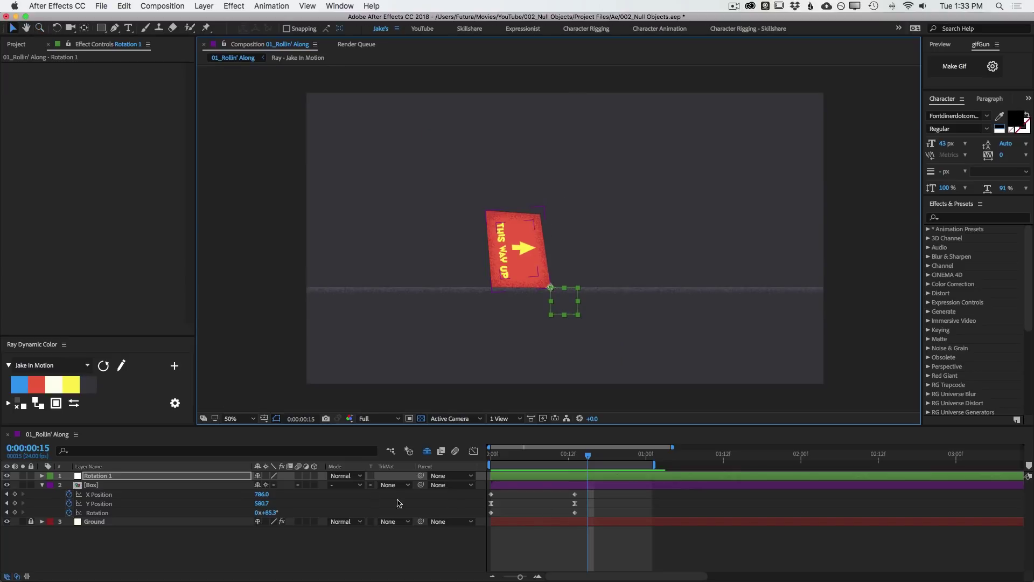
- Parent the Box layer to the Rotation 1 null
left_click(193, 485)
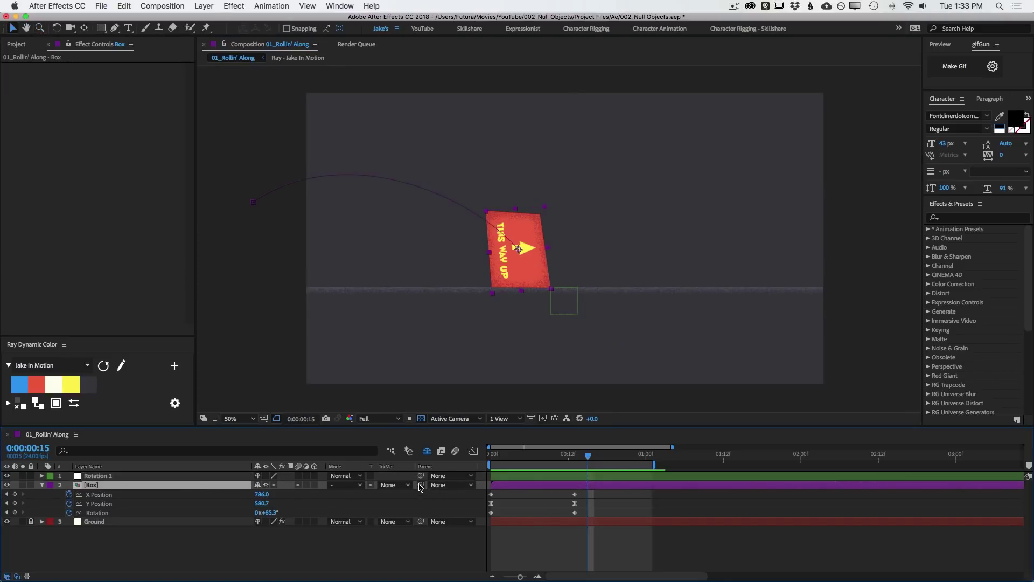
left_click_drag(422, 486, 436, 477)
- Start the Rotation 1 layer at 0:00:00:13 and keyframe its rotation at 0° on that frame
left_click(589, 477)
mouse_move(586, 462)
left_mouse_down()
mouse_move(525, 459)
mouse_move(577, 458)
left_mouse_up()
key("r")
key("space")
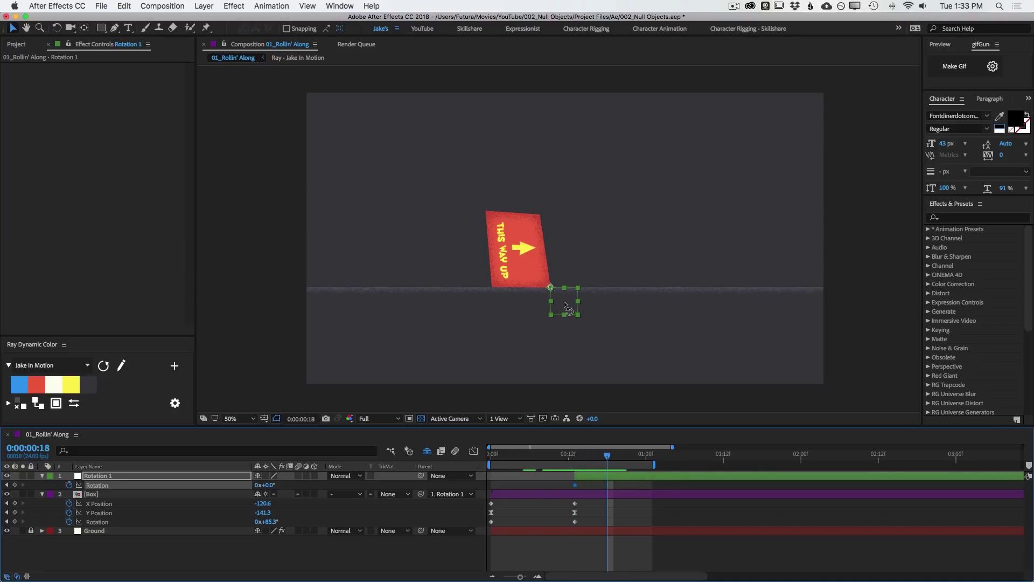
- Keyframe the Rotation 1 null's rotation at about 98.3° on 0:00:00:18 so the box's next side lies flat on the ground
key("w")
left_click_drag(565, 303, 527, 302)
key("z")
double_click(594, 301)
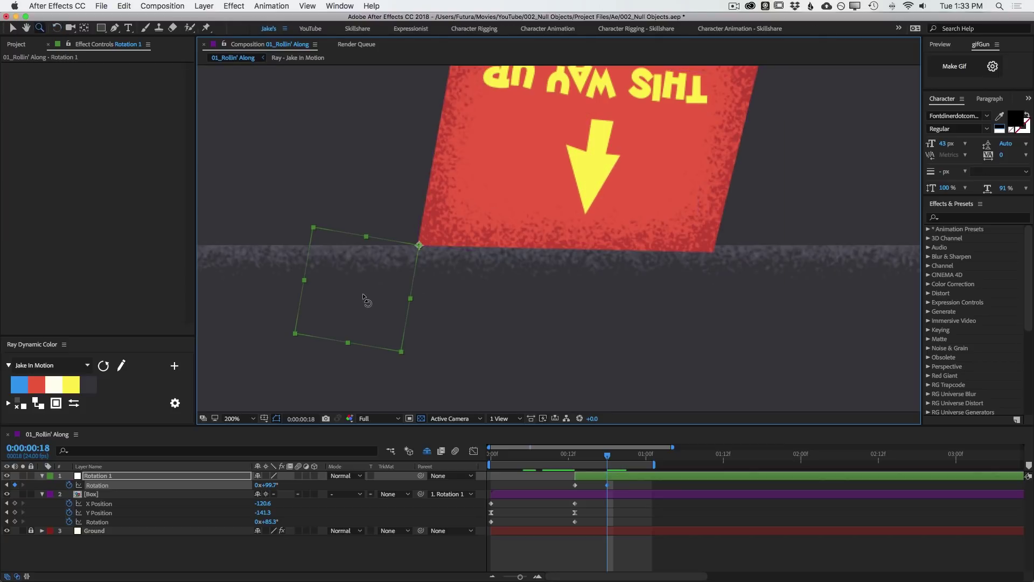
key("w")
left_click_drag(363, 295, 361, 301)
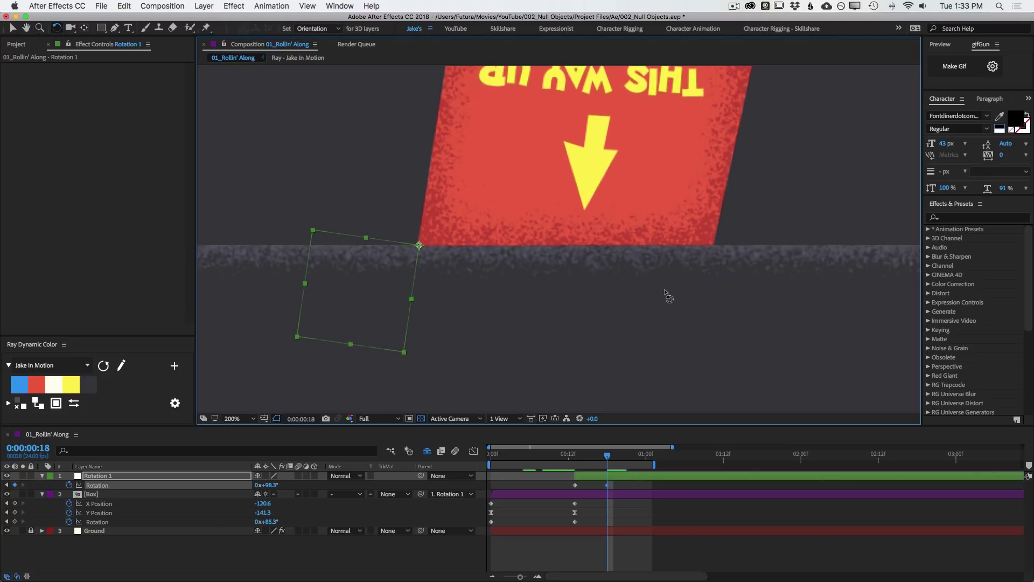
key("z")
left_click(591, 174, "alt")
left_click(591, 174, "alt")
key("h")
left_click_drag(628, 201, 607, 190)
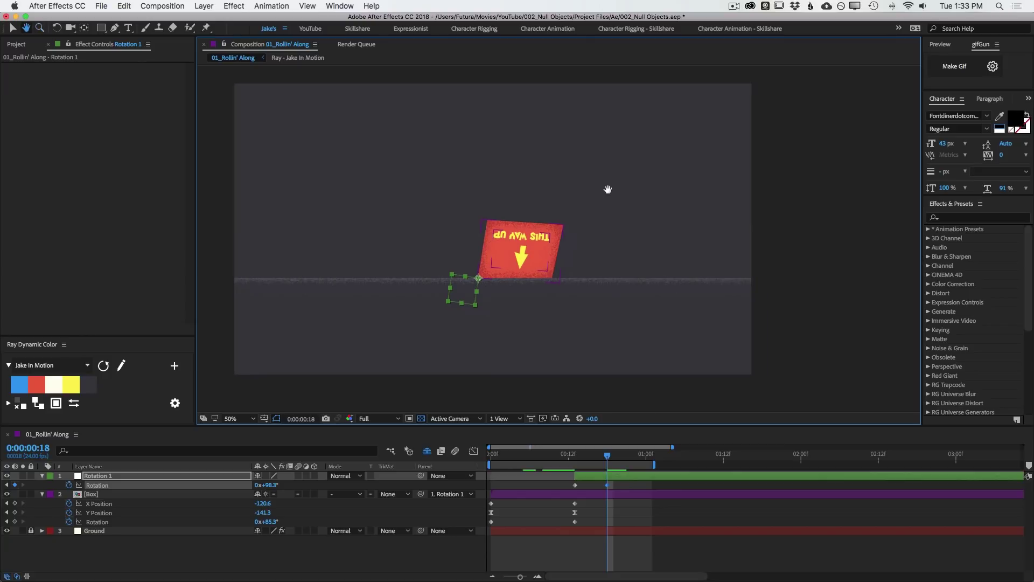
- Preview the box landing and rolling over its corner, and return to the landing frame at 0:00:00:13
key("z")
left_click_drag(590, 458, 544, 460)
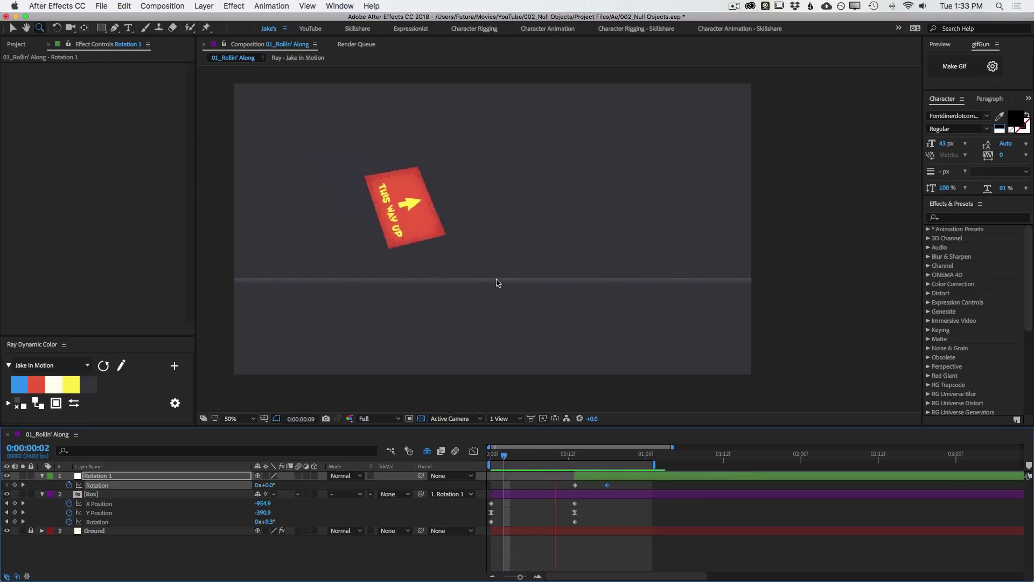
key("space")
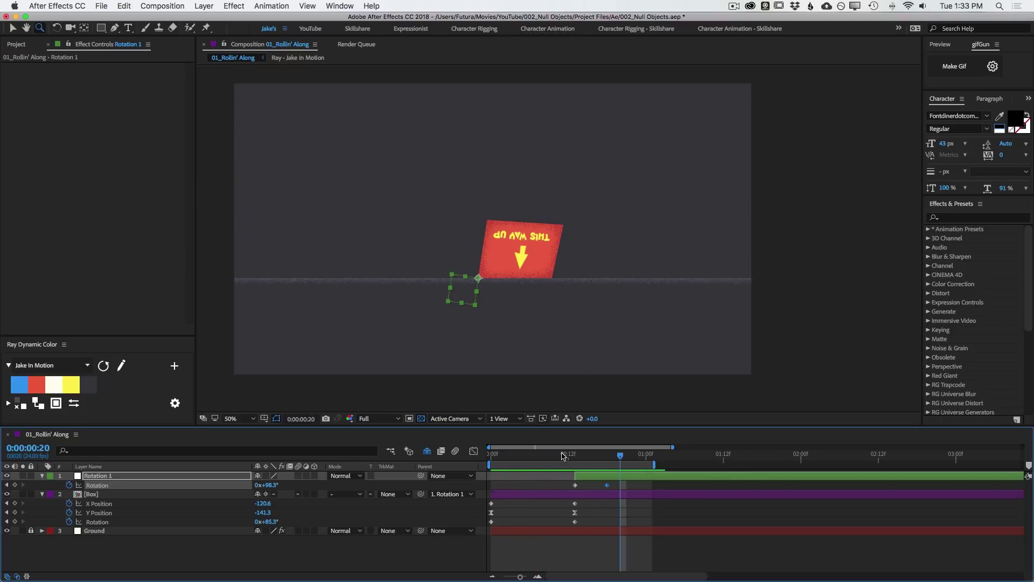
left_click(574, 455)
mouse_move(574, 457)
left_mouse_down()
mouse_move(595, 458)
mouse_move(502, 452)
mouse_move(588, 455)
mouse_move(504, 455)
mouse_move(575, 456)
left_mouse_up()
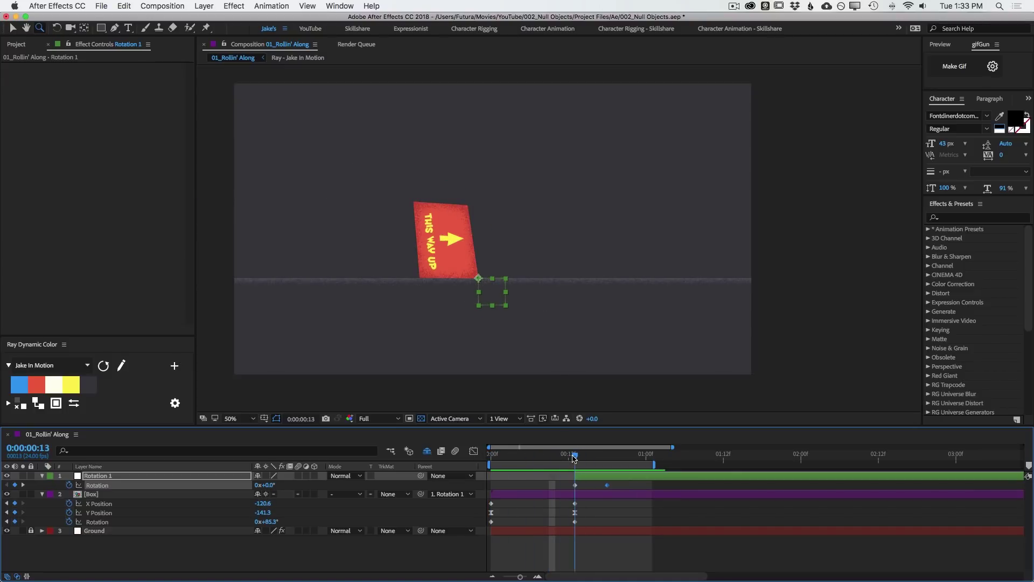
- Separate the Rotation 1 null's position dimensions at 0:00:00:13 and remove the Y Position keyframing, keeping X Position keyframed
key("shift+p")
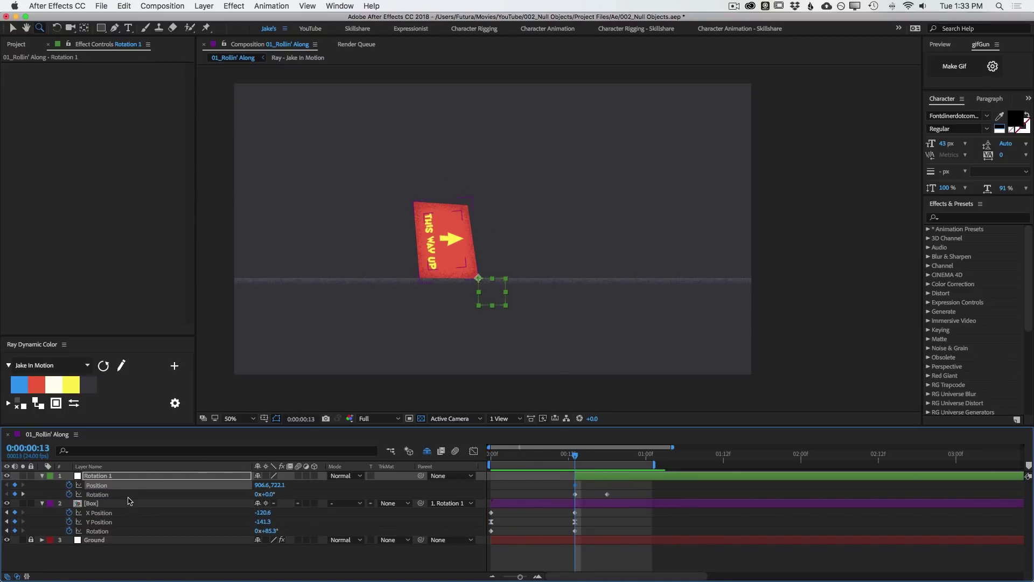
right_click(93, 485)
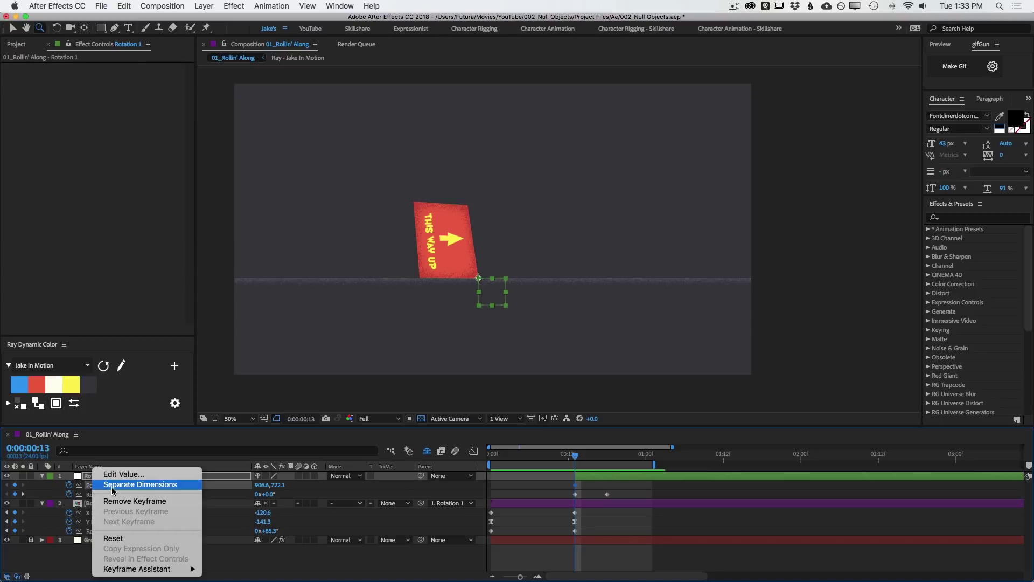
left_click(111, 488)
left_click(70, 495)
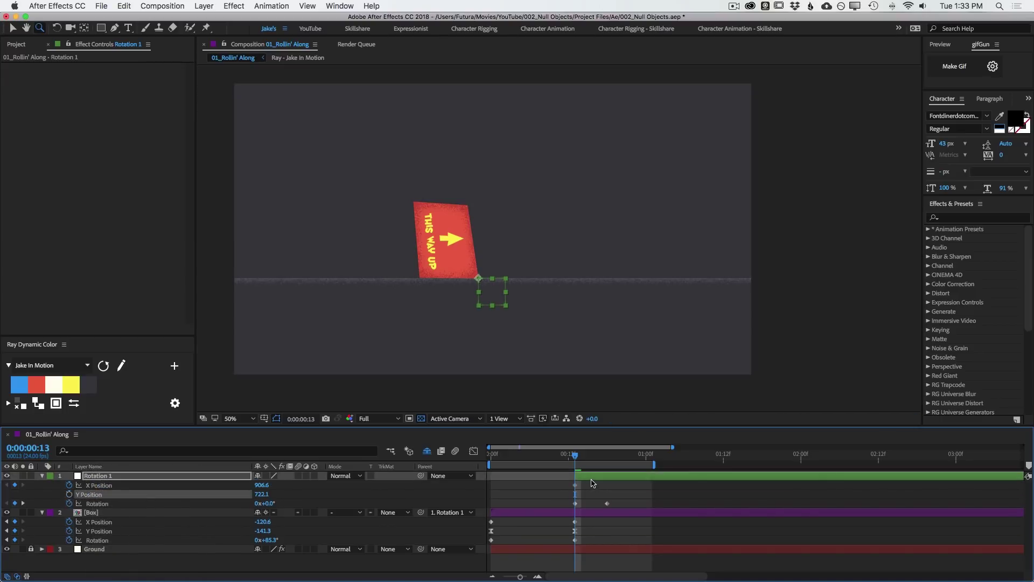
- Slide the Rotation 1 null forward along the ground on 0:00:00:18, keyframing its X Position at about 968.6
left_click(592, 484)
key("u")
left_click_drag(576, 458, 607, 458)
left_click_drag(467, 295, 487, 294)
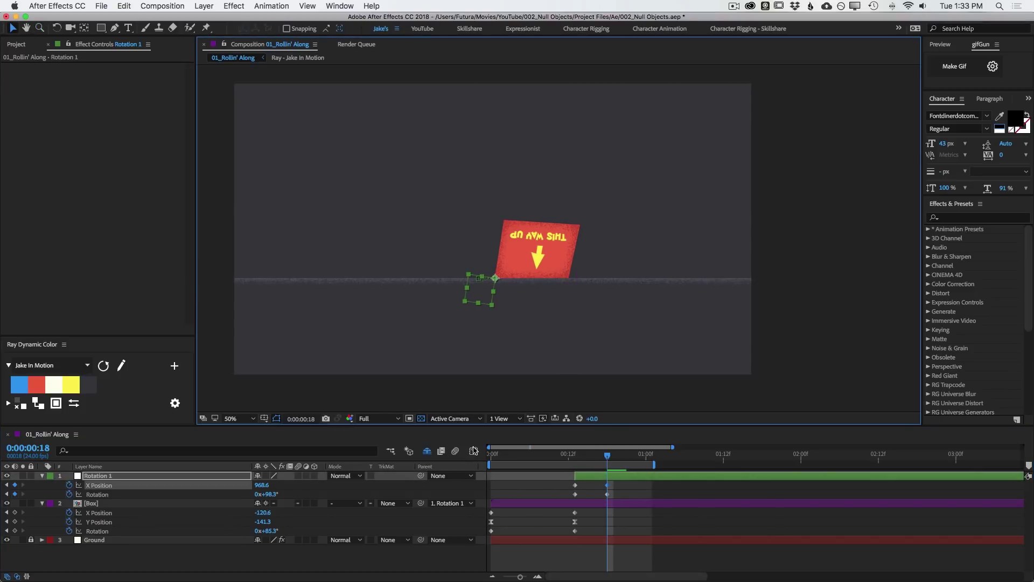
- Shape the Rotation 1 null's X Position curve to start fast and ease smoothly into its final keyframe at 0:00:00:18
left_click(474, 451)
left_click(603, 478)
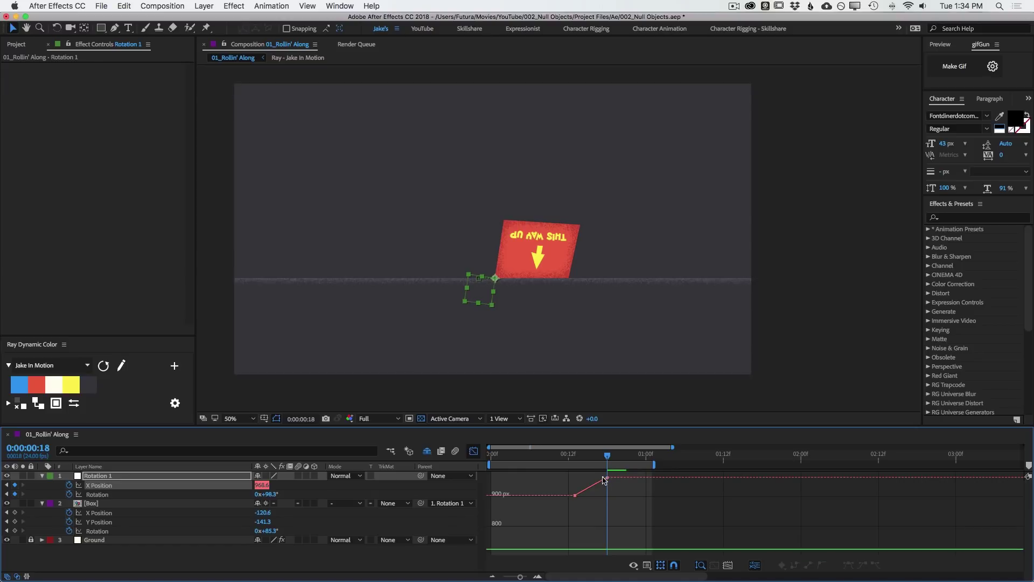
left_click(106, 486)
left_click(55, 486)
left_click(110, 485)
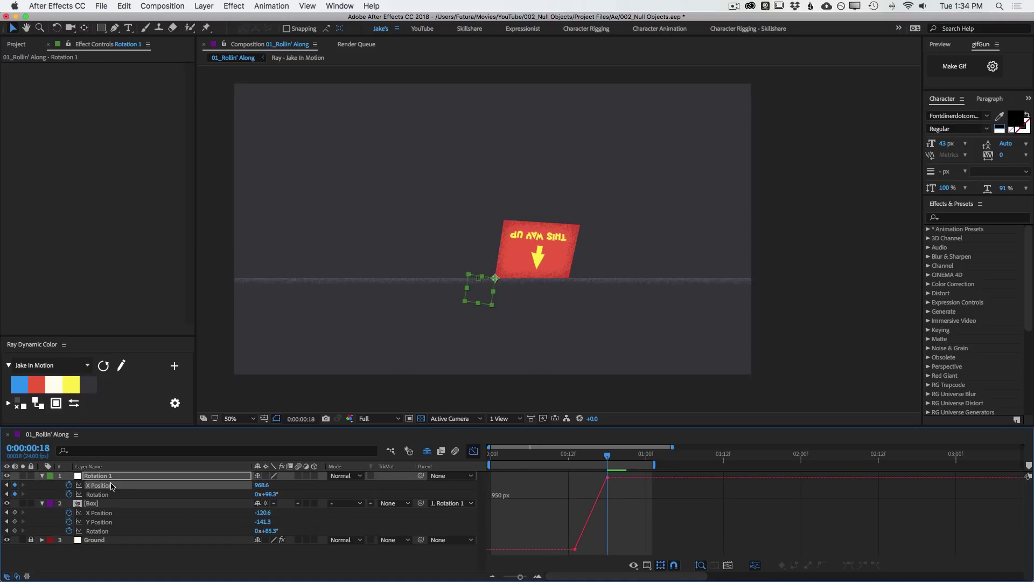
left_click_drag(608, 478, 586, 481)
left_click(576, 550)
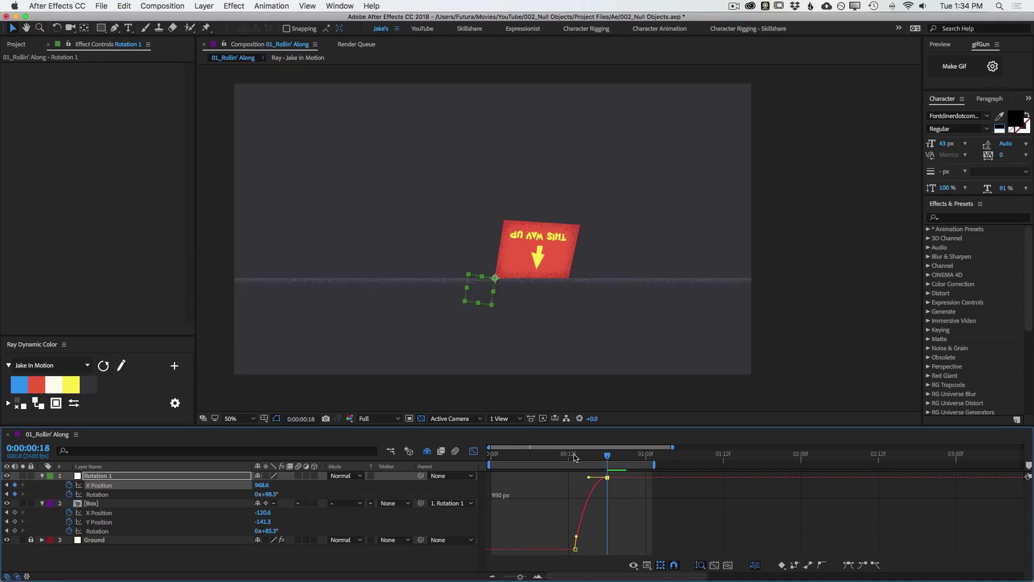
- Preview the box's landing and eased slide, scrubbing through the frames around the landing
left_click_drag(574, 456, 558, 456)
key("space")
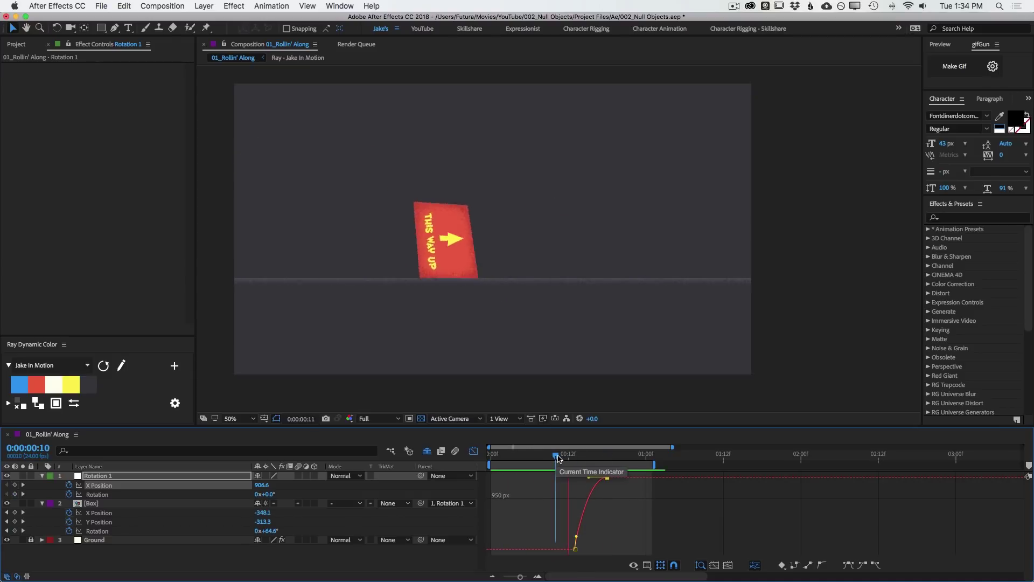
key("space")
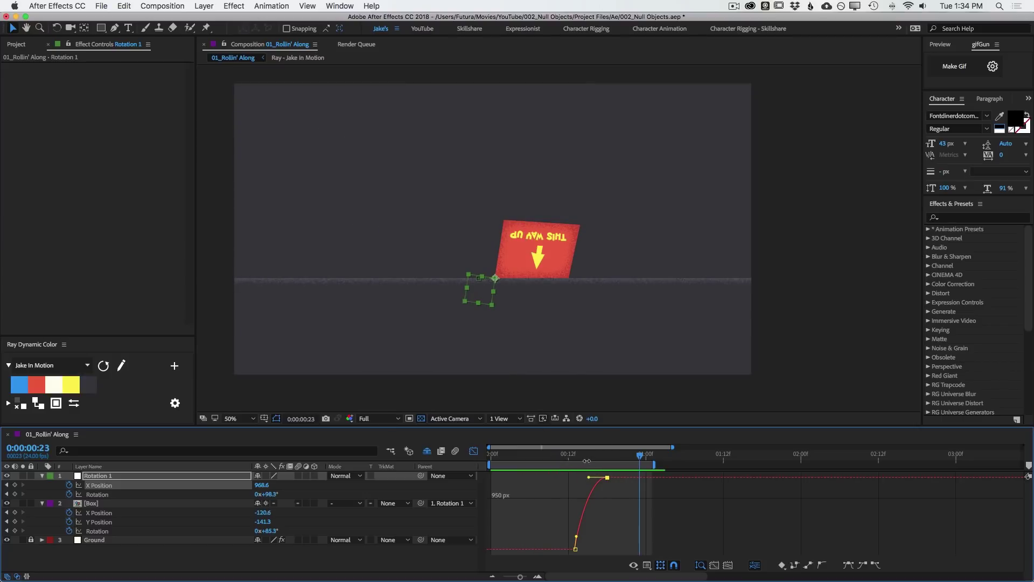
left_click_drag(584, 458, 614, 456)
left_click(570, 457)
- Move Rotation 1's final X Position and Rotation keyframes one frame earlier to 0:00:00:17 and preview the roll
left_click_drag(603, 482, 609, 497)
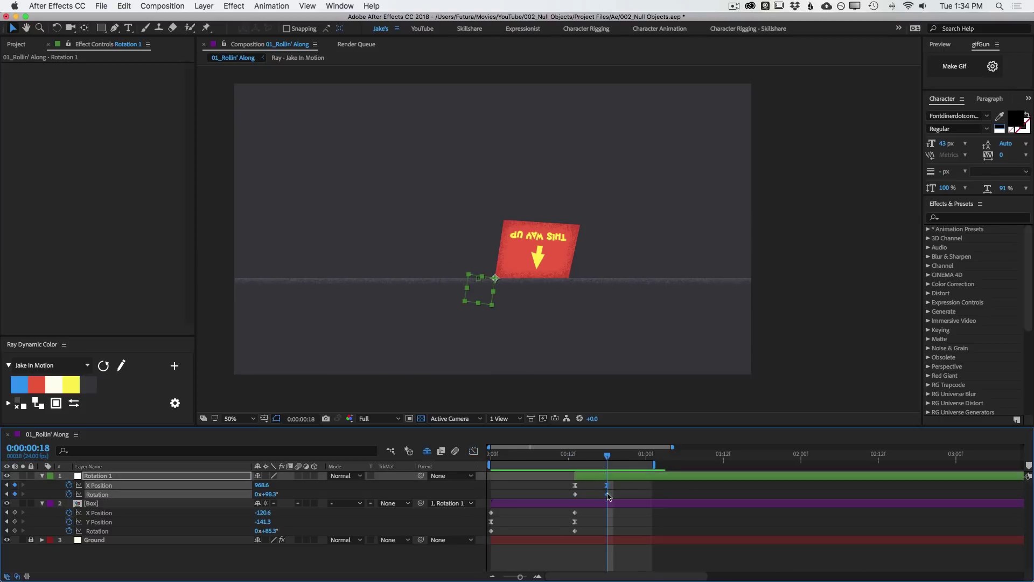
key("alt+Left")
left_click_drag(569, 456, 557, 457)
key("space")
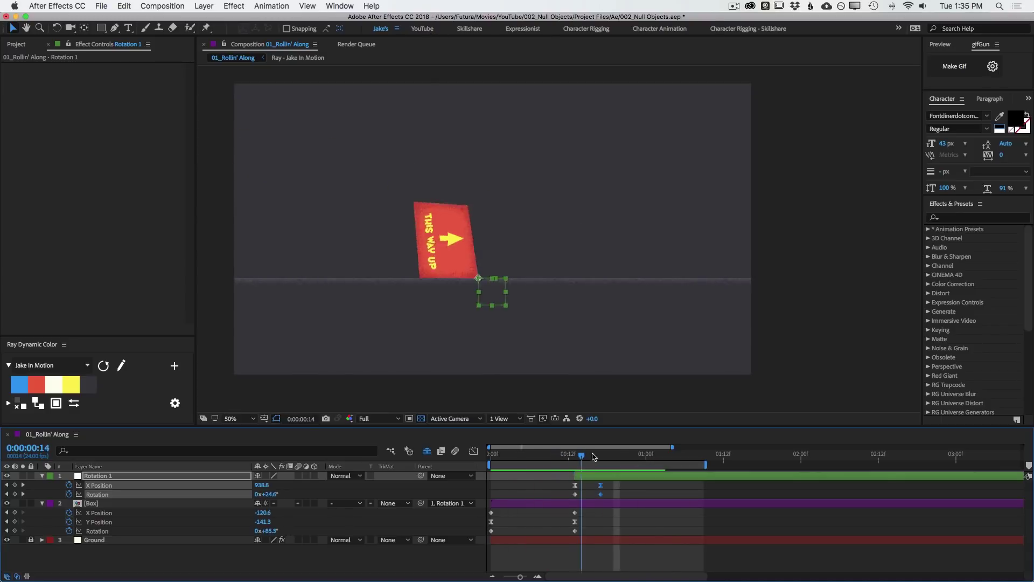
- Duplicate the Rotation 1 null and start the Rotation 2 copy at 0:00:00:17
left_click_drag(594, 457, 620, 457)
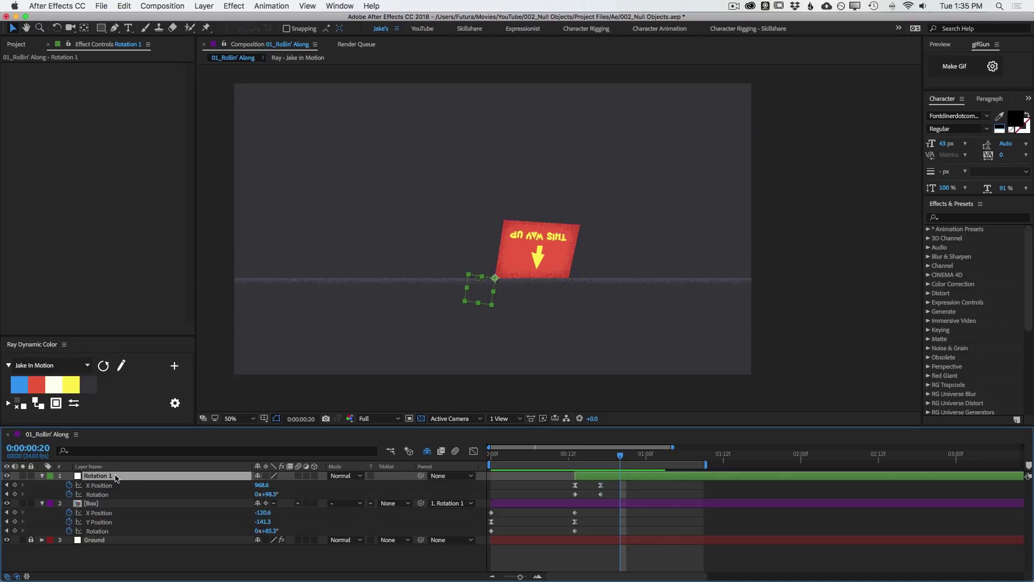
key("super+d")
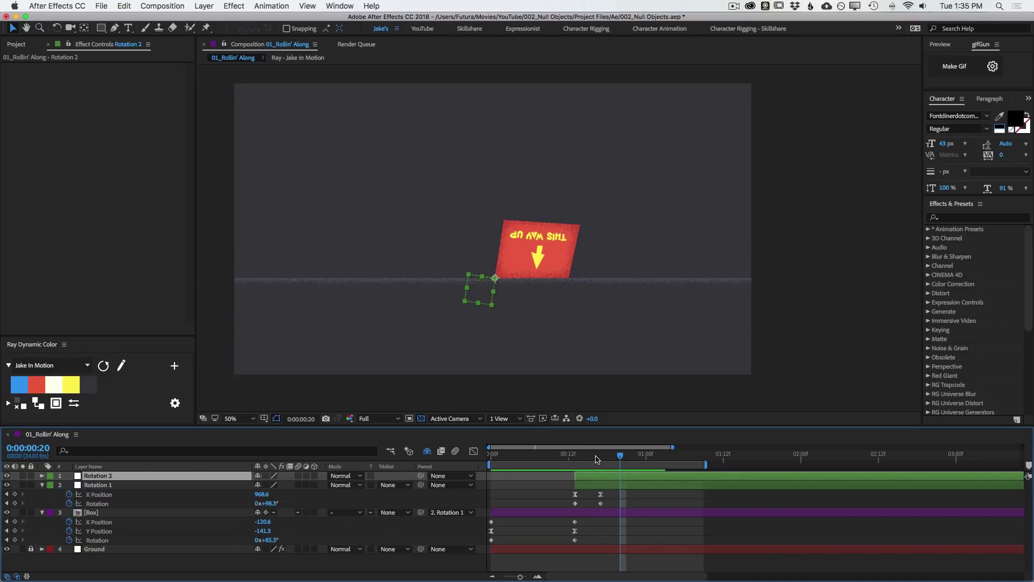
left_click_drag(596, 458, 611, 478)
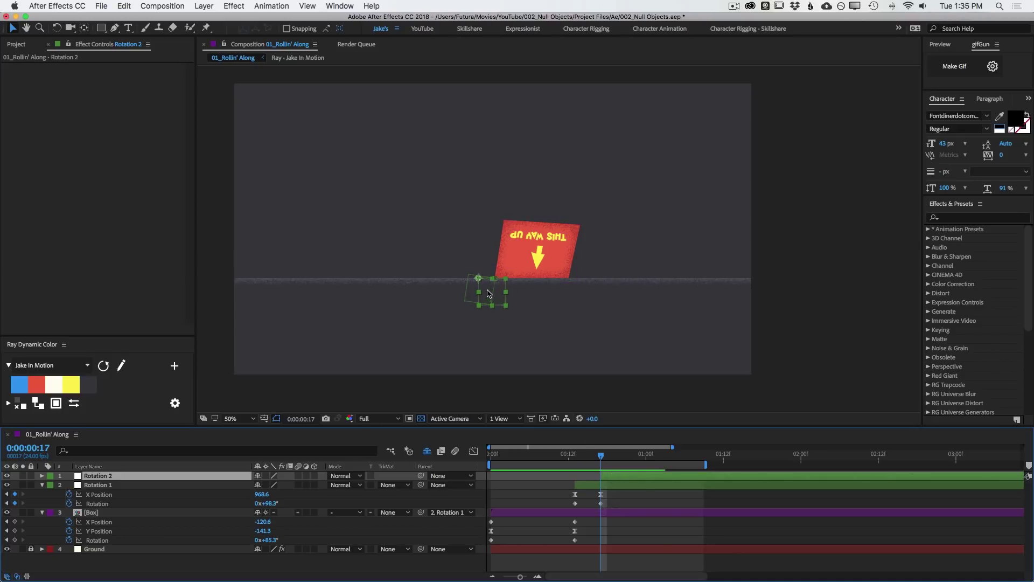
- Remove Rotation 2's X Position keyframes and place the null on the box's leading ground corner at X about 1241.4
key("u")
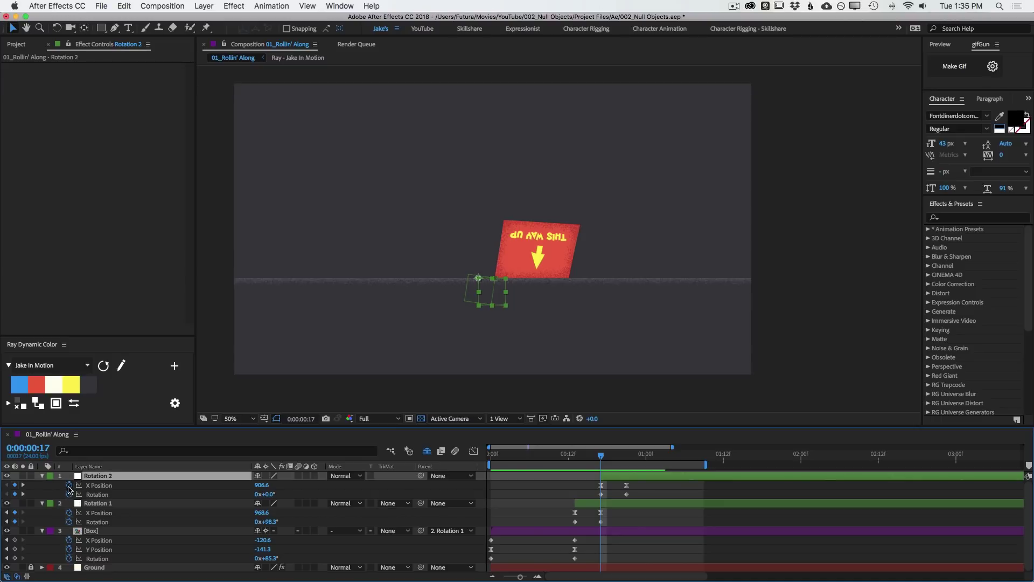
left_click(69, 486)
left_click_drag(491, 287, 570, 279)
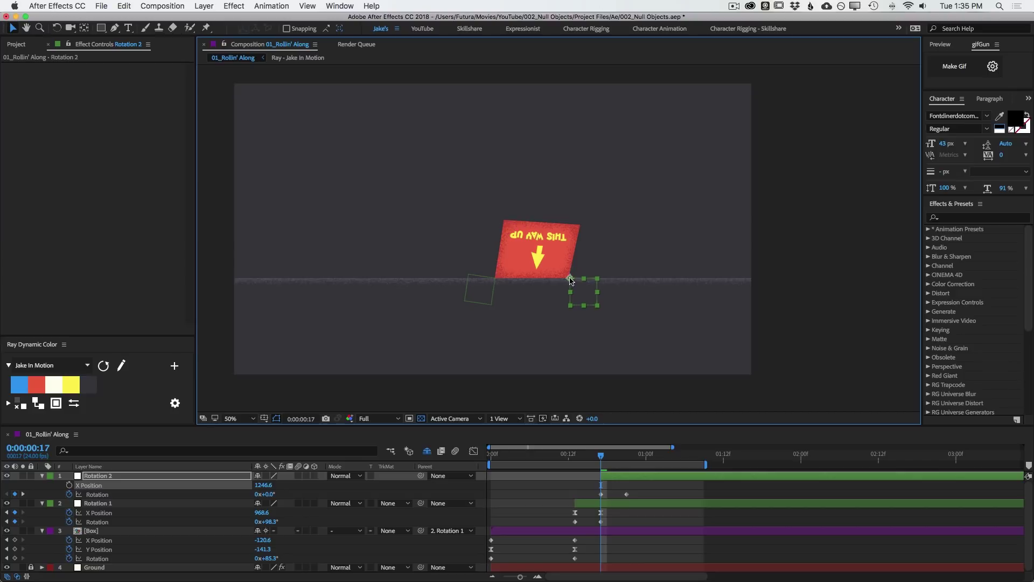
scroll(571, 279, "up", 5)
left_click_drag(508, 218, 500, 218)
key("z")
left_click(479, 194, "alt")
left_click(479, 194, "alt")
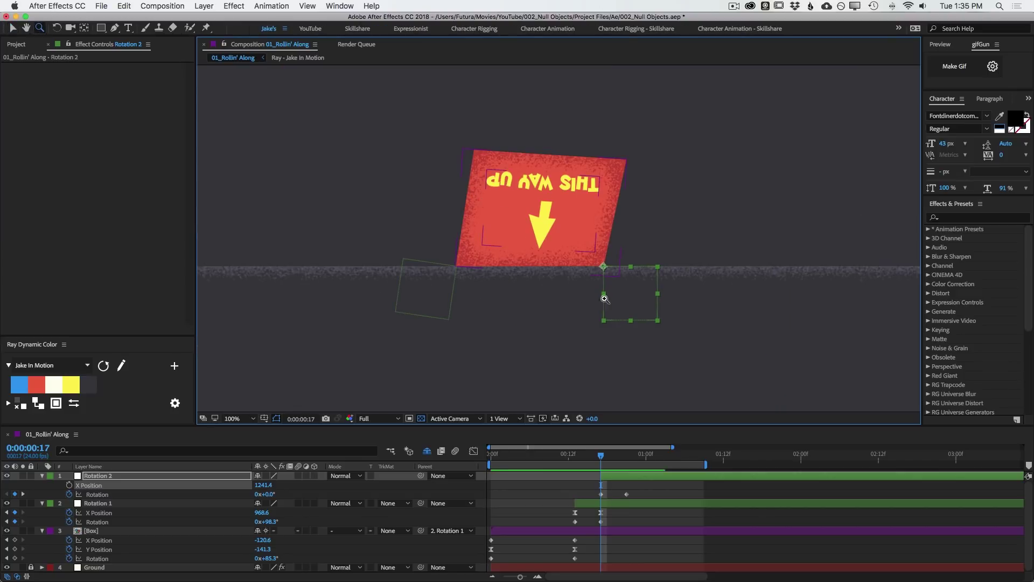
- Parent the Rotation 1 null to the Rotation 2 null
key("v")
left_click(402, 303)
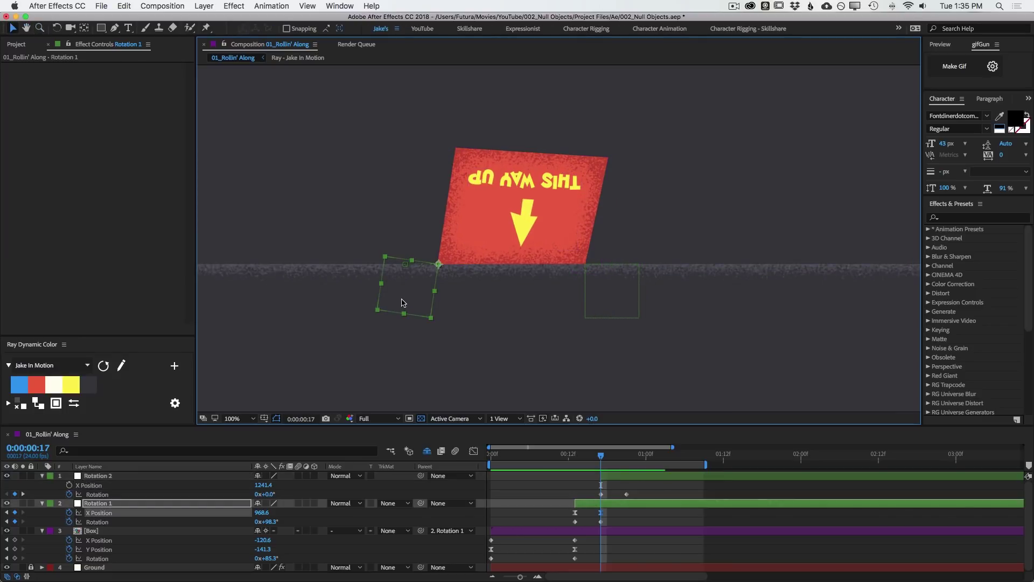
left_click(614, 302)
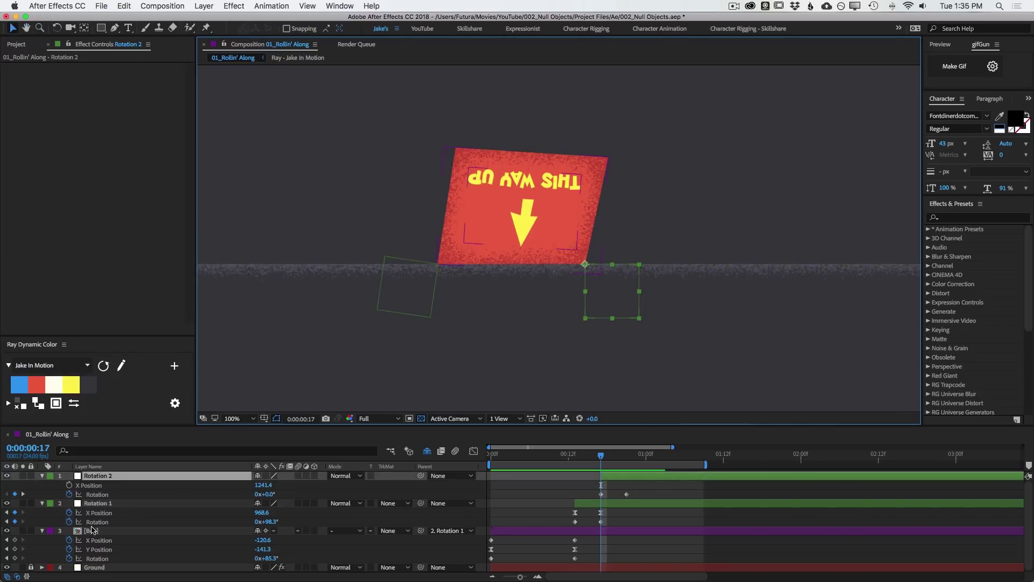
left_click(96, 503)
left_click_drag(422, 504, 418, 476)
- Set Rotation 2's ending rotation keyframe on 0:00:00:21 to 77.7° so the box's next side lies flat on the ground
left_click_drag(595, 457, 627, 457)
left_click_drag(266, 494, 262, 494)
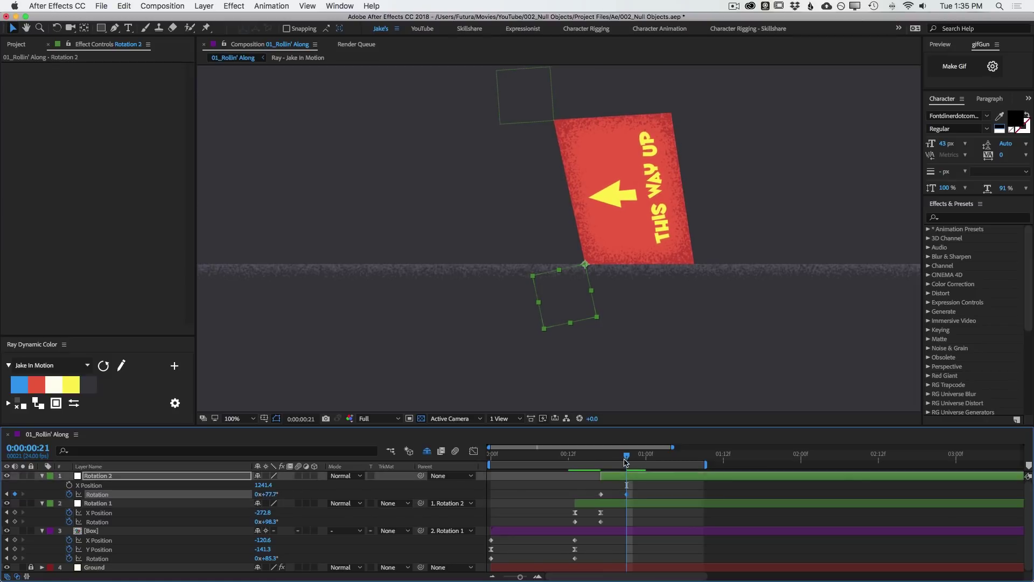
- Preview the box jumping in and rolling over its first two corners, keeping the ground in view
left_click_drag(626, 456, 557, 455)
key("space")
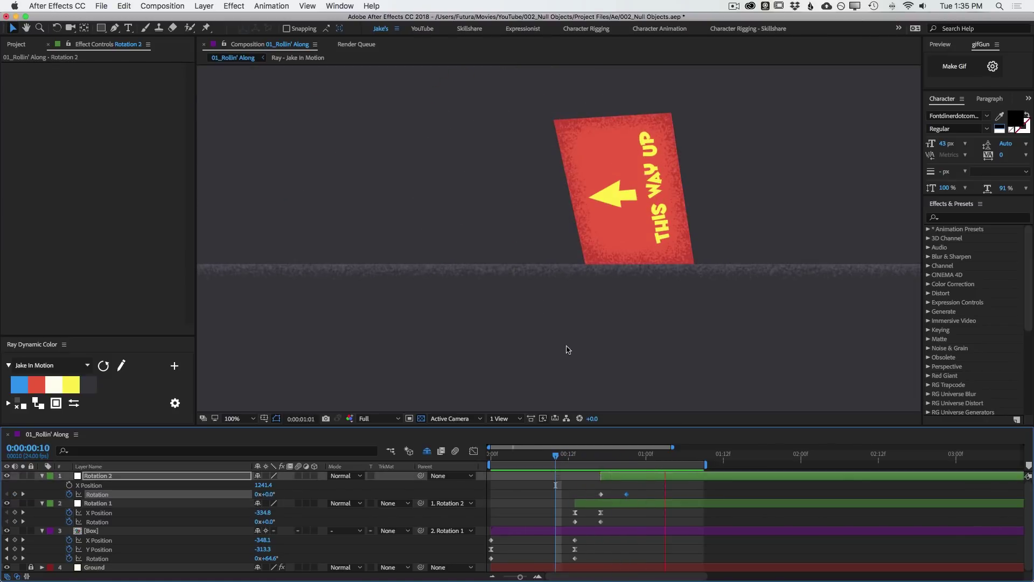
key("space")
left_click_drag(584, 211, 600, 315)
left_click(569, 458)
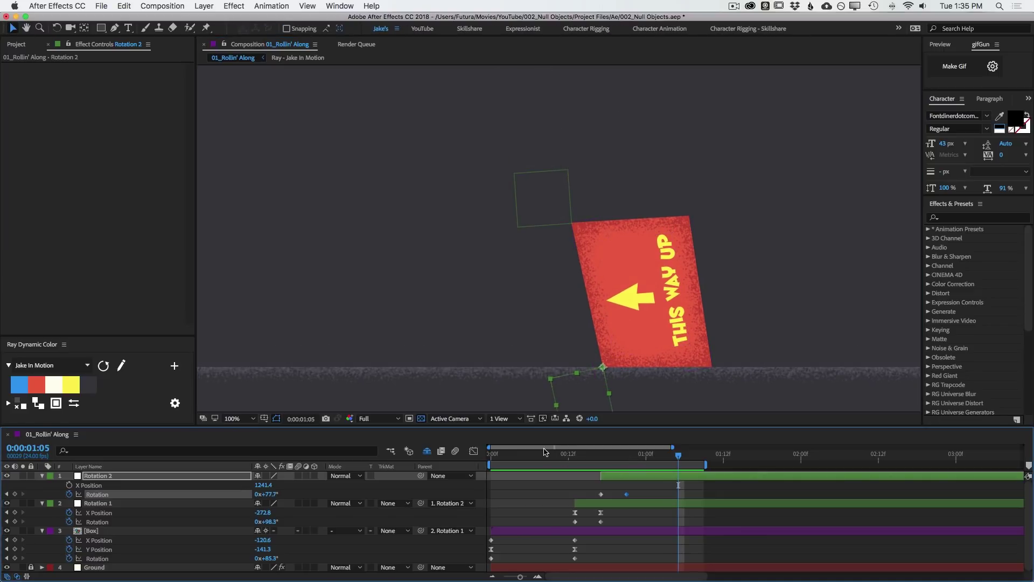
left_click_drag(550, 281, 554, 247)
left_click_drag(581, 457, 548, 460)
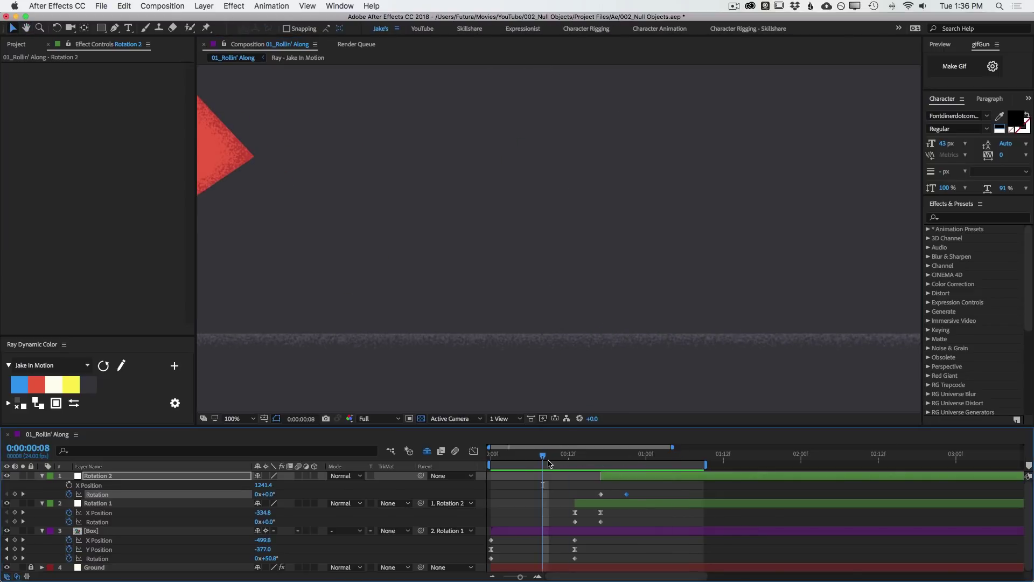
key("space")
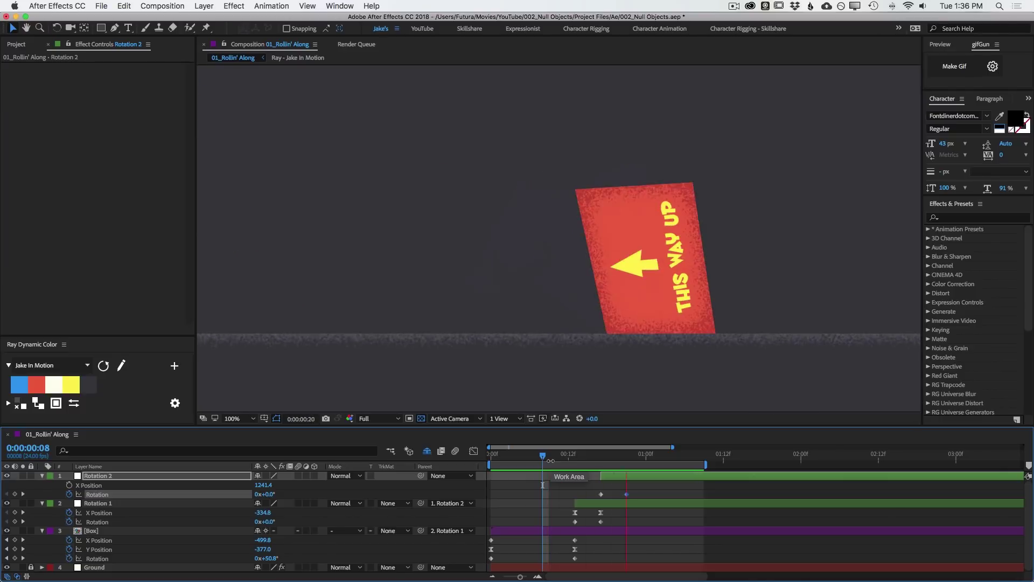
- Duplicate the Rotation 2 null and start the Rotation 3 copy at 0:00:00:21
left_click(627, 458)
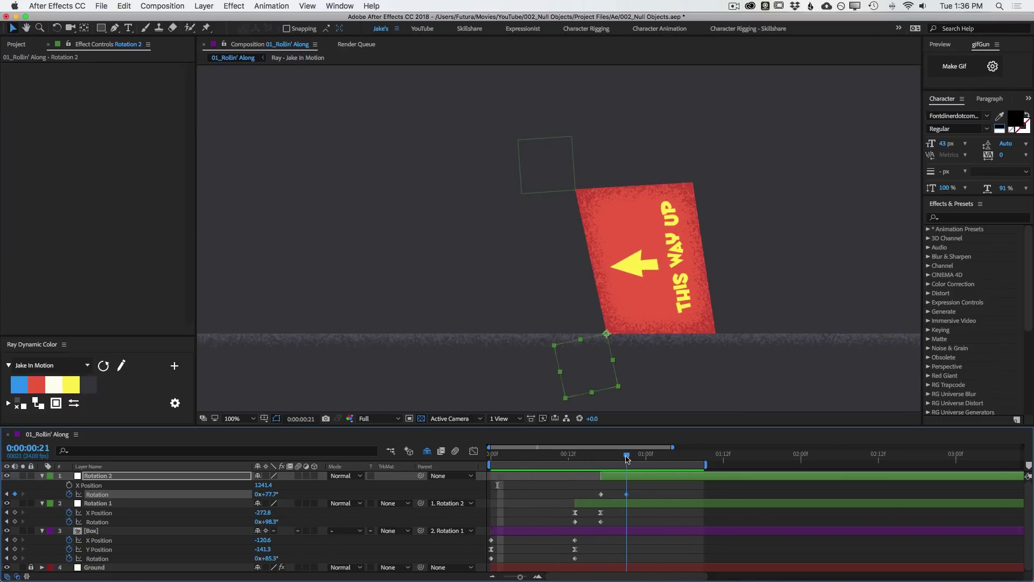
scroll(644, 239, "down", 1)
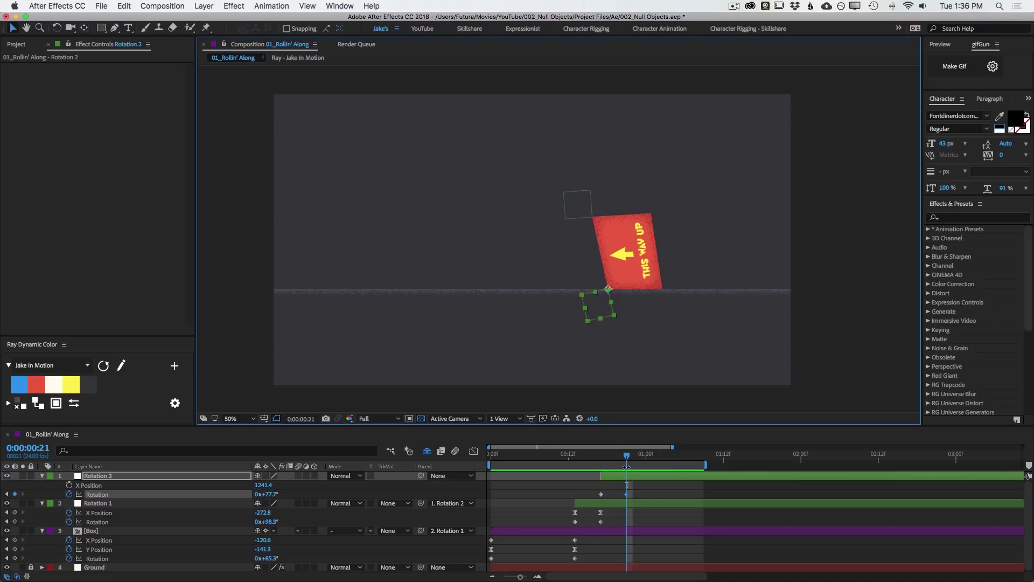
left_click(619, 480)
key("super+d")
left_click_drag(608, 477, 646, 478)
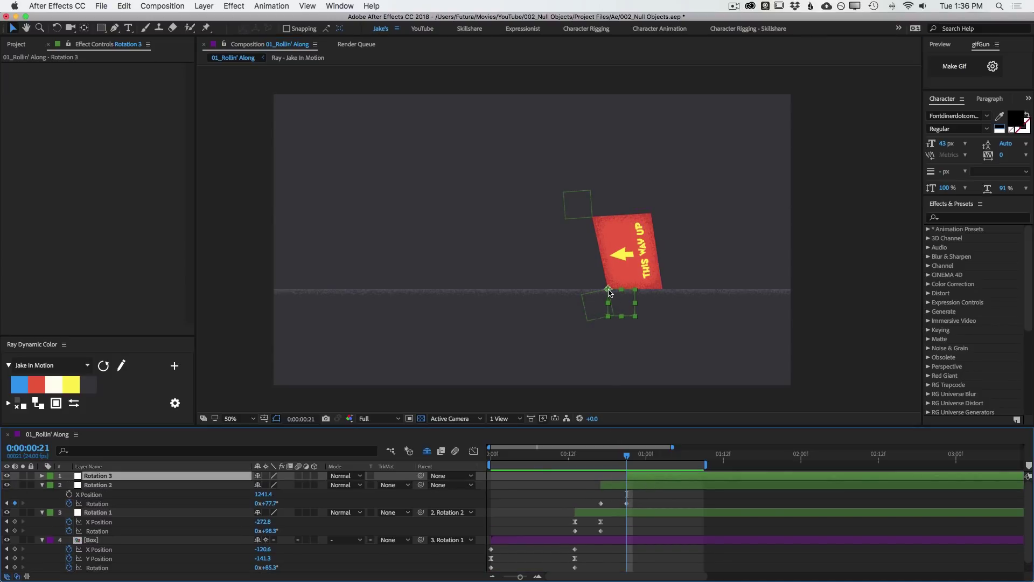
- Place the Rotation 3 null exactly on the box's leading ground corner and parent the Rotation 2 null to it
scroll(663, 293, "up", 5)
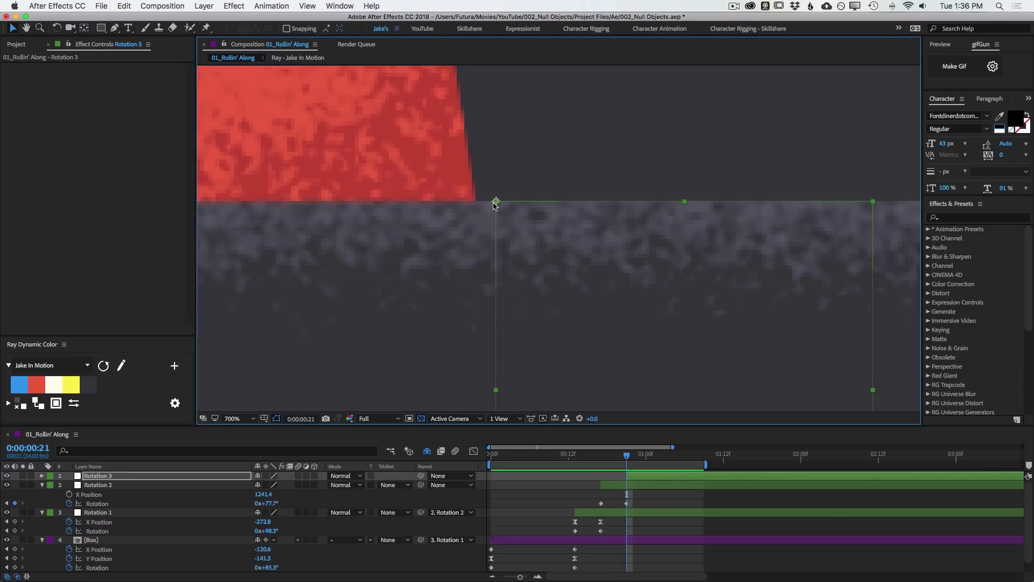
left_click_drag(494, 203, 473, 203)
key("z")
left_click(449, 165, "alt")
left_click(449, 165, "alt")
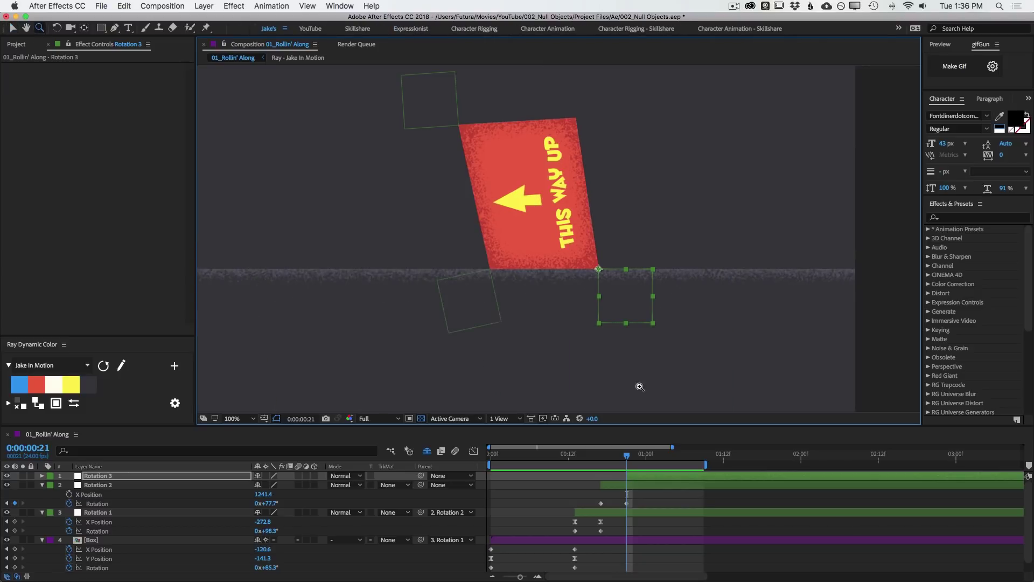
left_click(416, 487)
left_click_drag(416, 479, 416, 478)
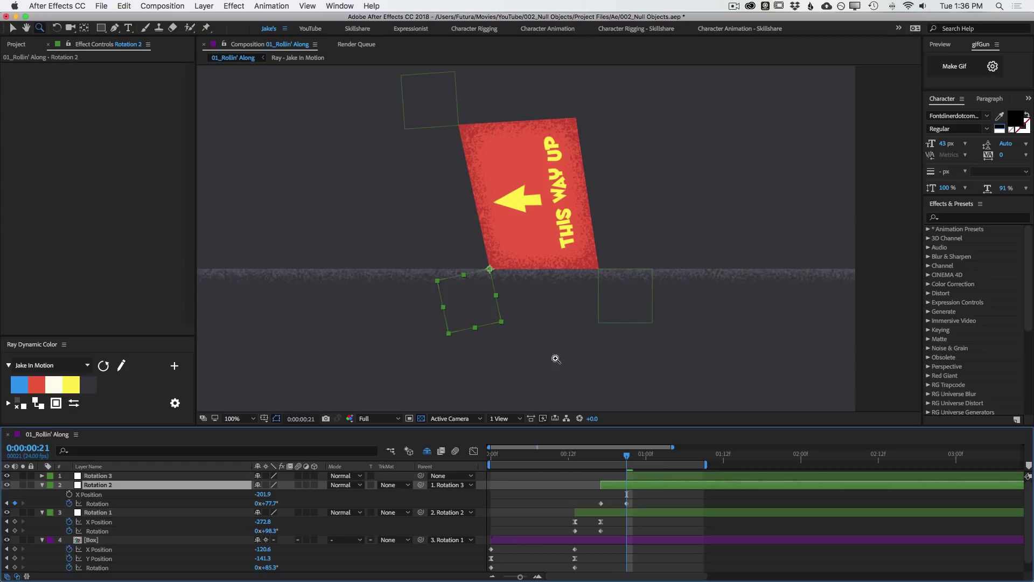
- Set Rotation 3's ending rotation keyframe on 0:00:01:01 to about 98.5° so the box lies flat on its base
left_click_drag(632, 132, 591, 161)
left_click_drag(611, 457, 663, 483)
left_click(664, 476)
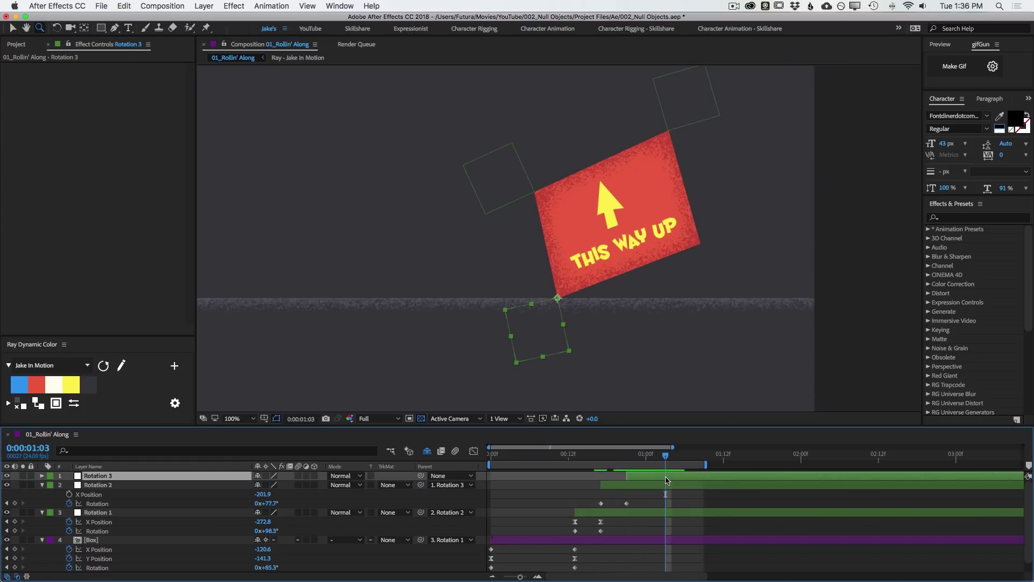
key("r")
key("j")
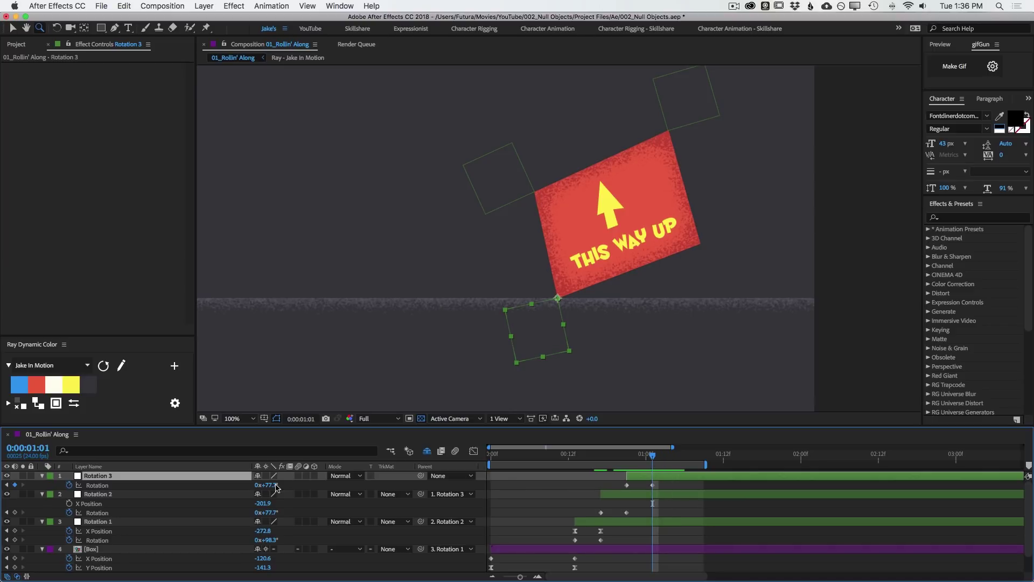
left_click_drag(275, 487, 195, 478)
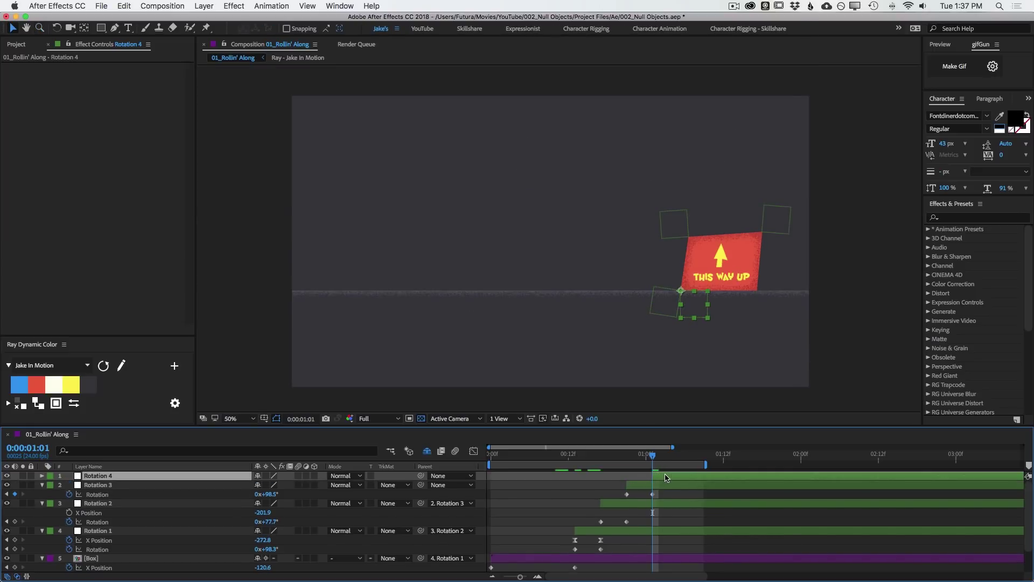
- Move the Rotation 4 null along the ground to the box's leading bottom corner at 0:00:01:01
key("z")
left_click(729, 283)
left_click(618, 258)
key("v")
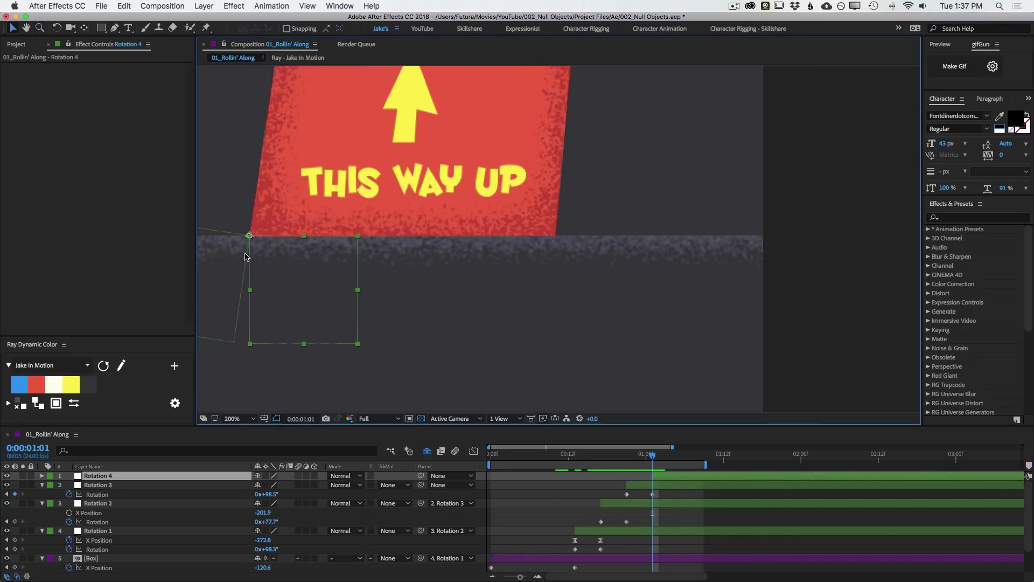
left_click_drag(248, 237, 555, 240)
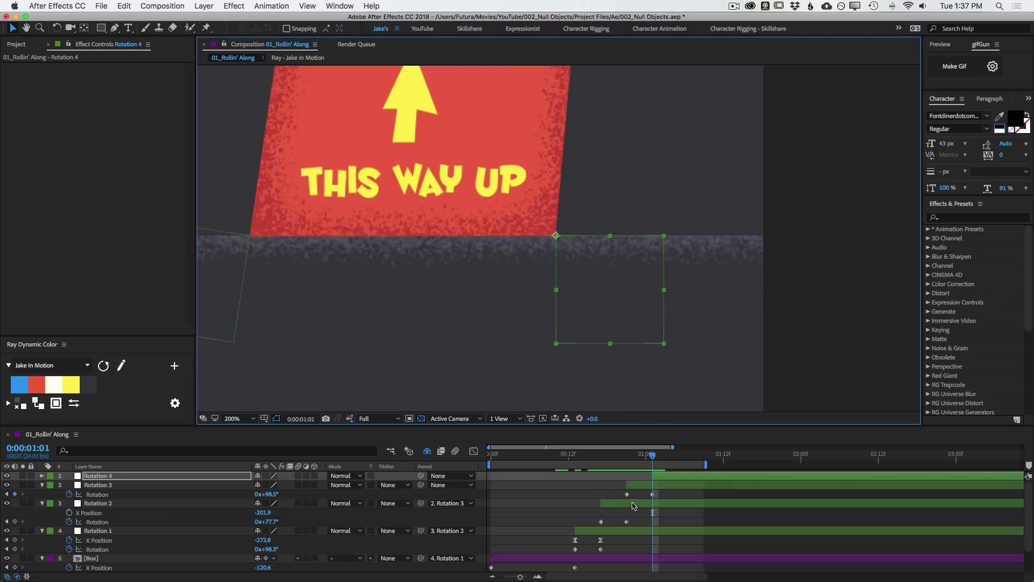
- Parent the Rotation 3 null to Rotation 4 and set Rotation 4's ending rotation keyframe at 0:00:01:05 to 85.4°
left_click(602, 485)
left_click_drag(421, 485, 161, 476)
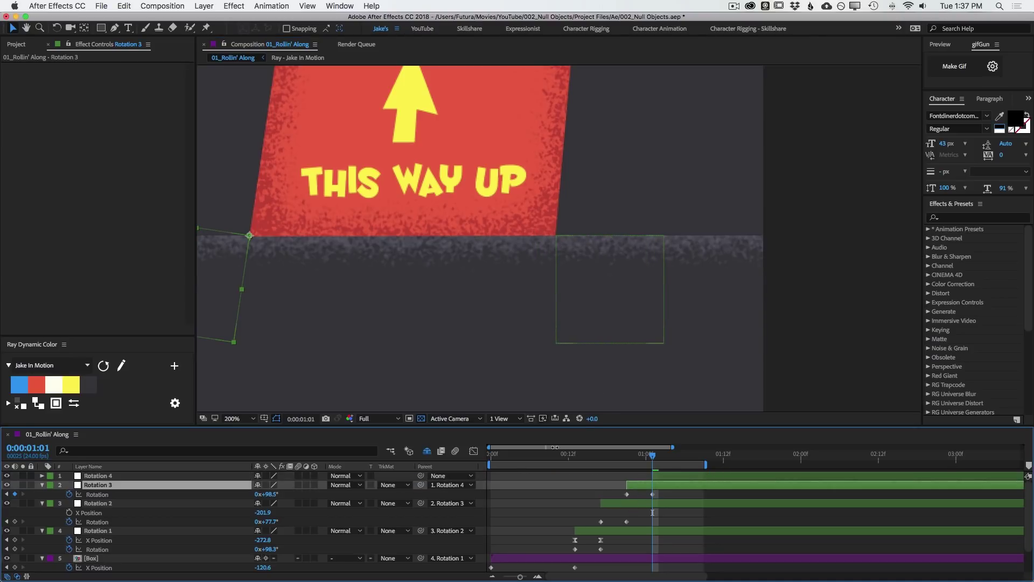
left_click(534, 116, "alt")
left_click(533, 119, "alt")
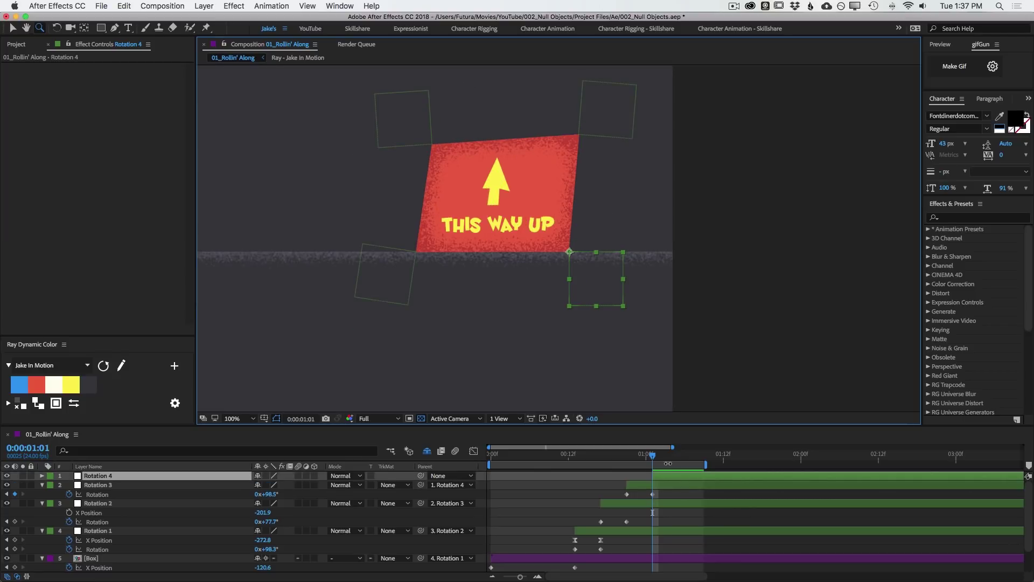
key("u")
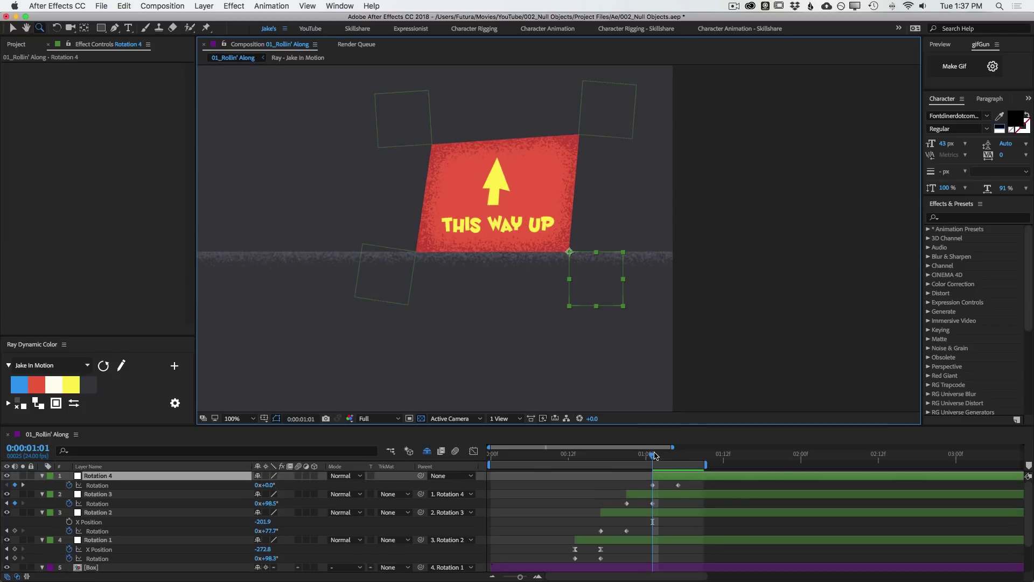
left_click_drag(653, 457, 681, 458)
left_click_drag(266, 486, 195, 483)
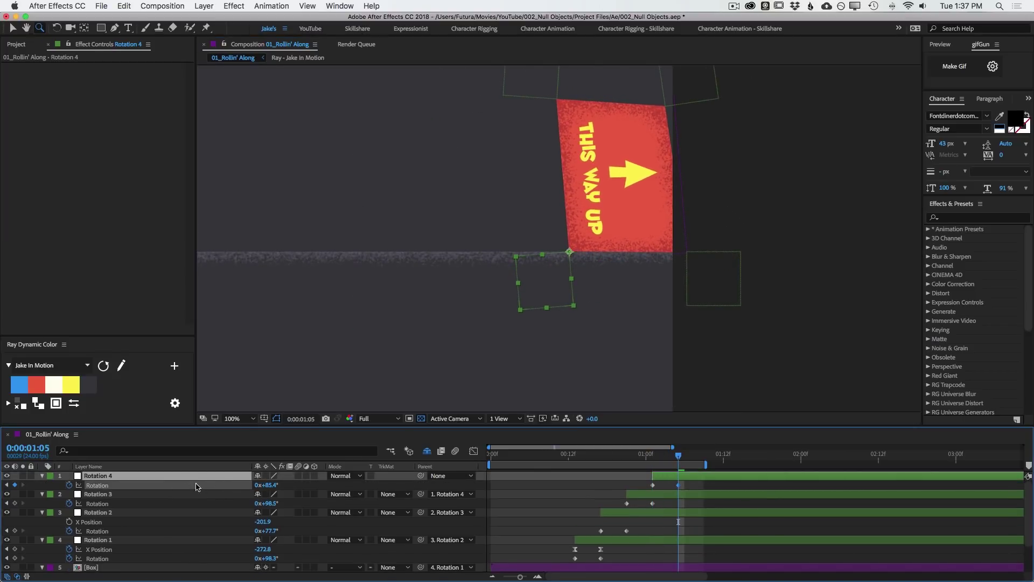
- Preview the complete rolling animation with the whole composition frame in view
left_click(462, 267, "alt")
left_click(589, 201, "alt")
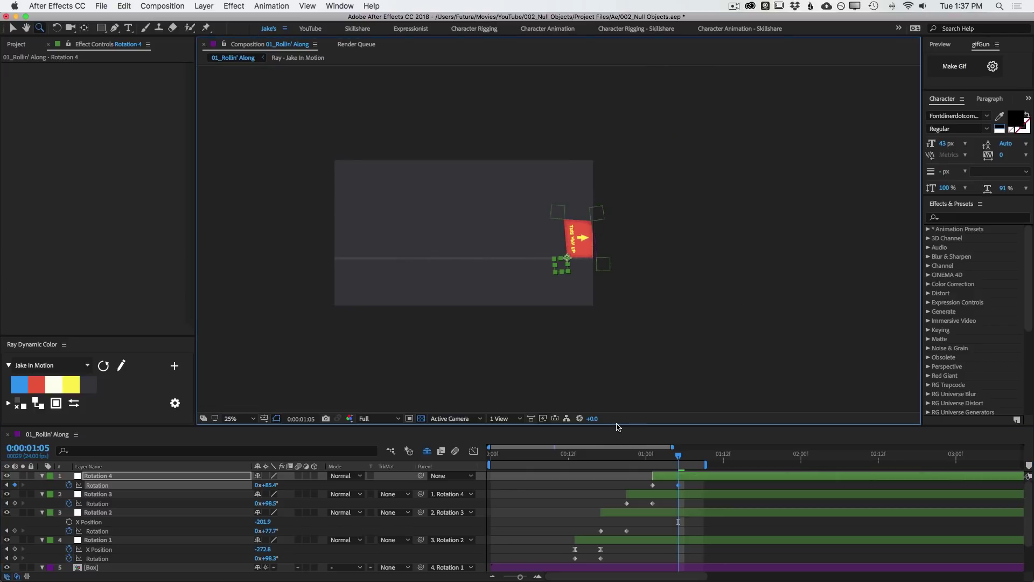
key("period")
key("space")
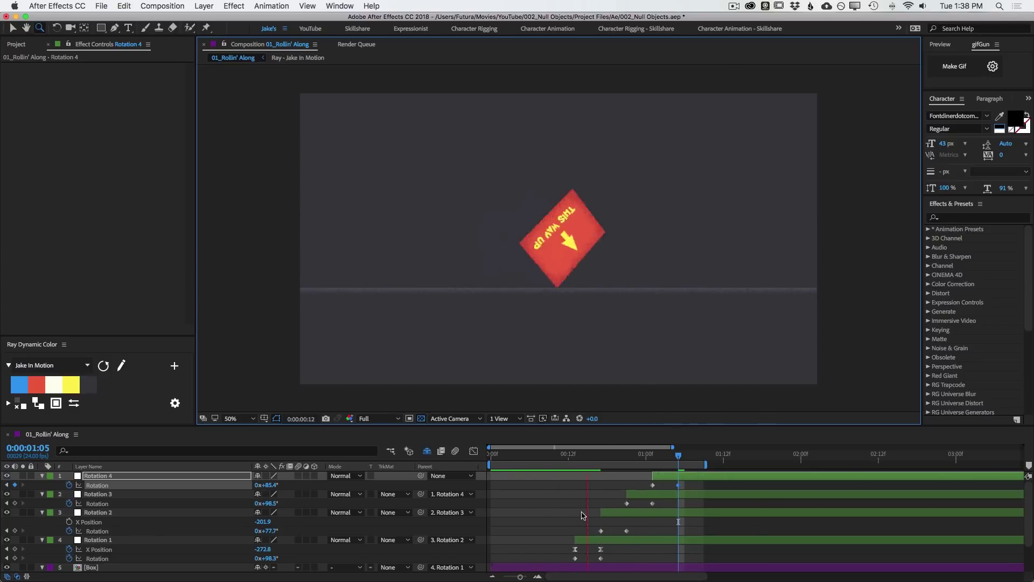
key("space")
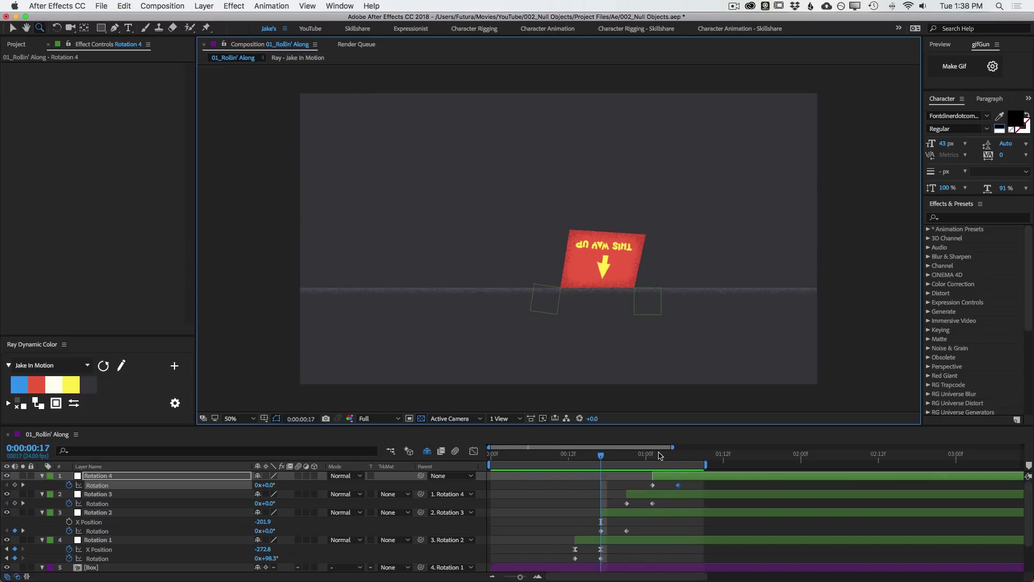
- Extend the work area to about 0:00:01:18 and shift the Rotation 4 null back along the ground so the box stops inside the frame
left_click_drag(709, 464, 766, 464)
left_click_drag(658, 456, 705, 456)
key("v")
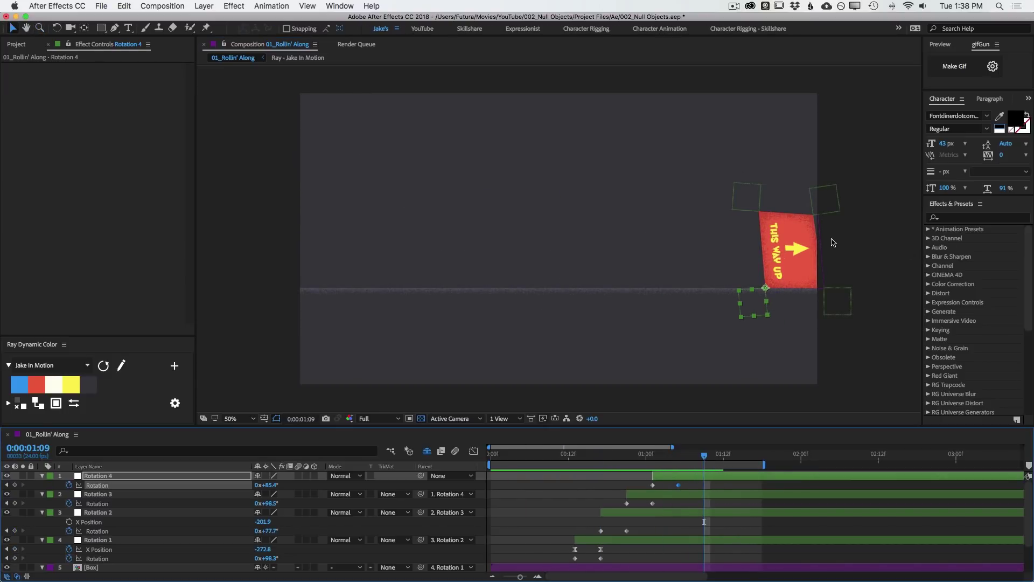
left_click(555, 535)
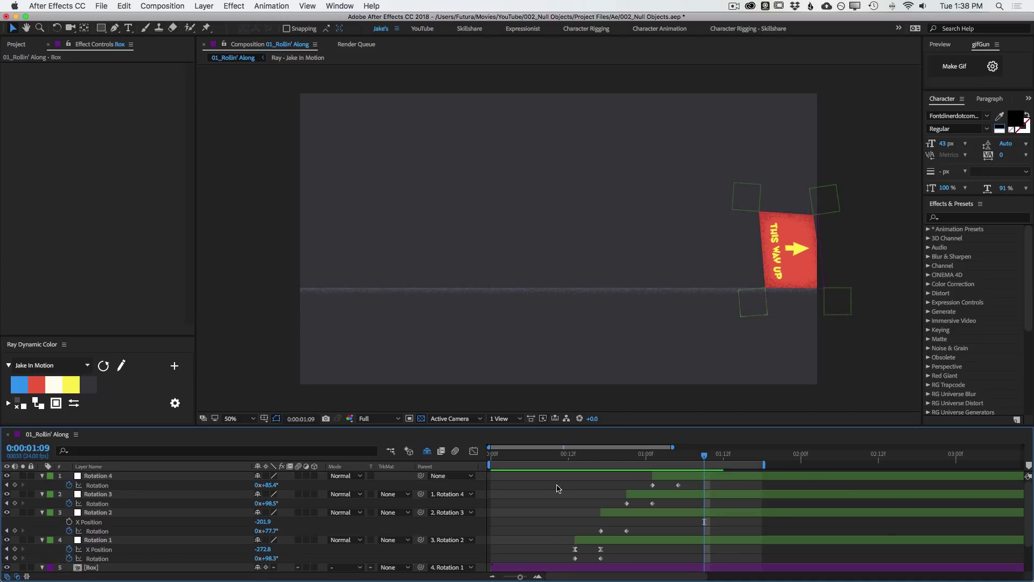
left_click(90, 568)
left_click(99, 541)
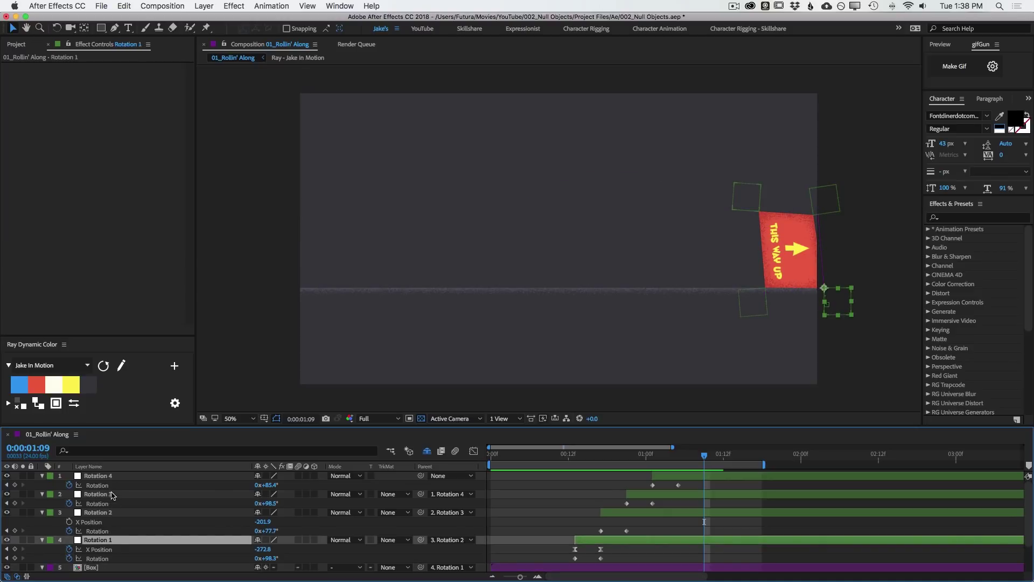
left_click(115, 477)
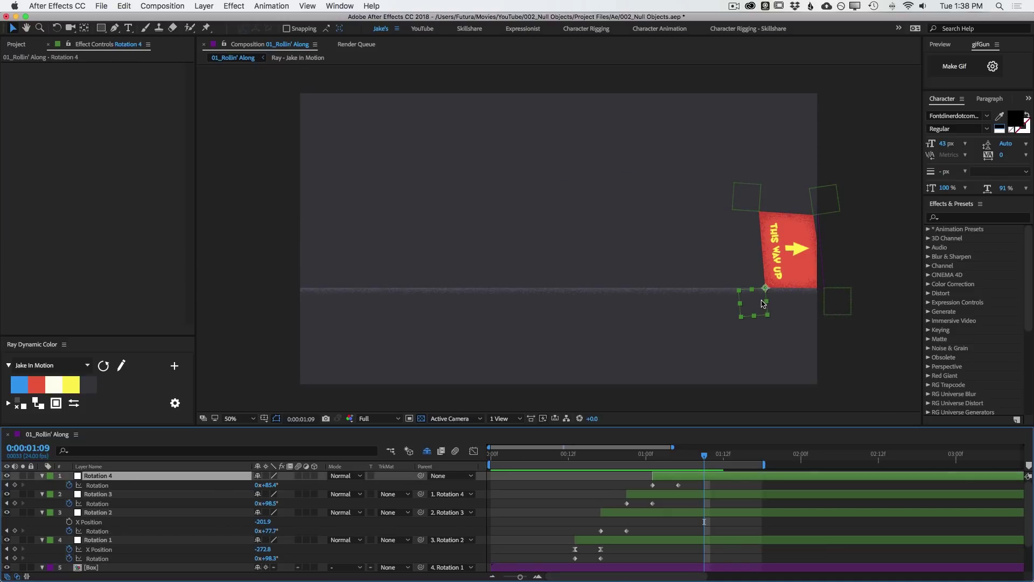
left_click_drag(763, 303, 715, 292)
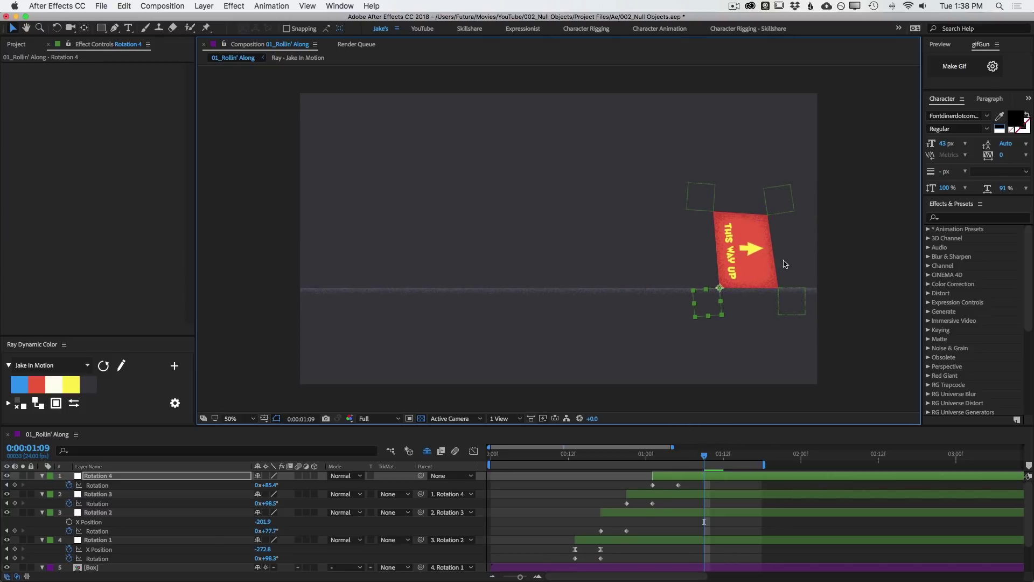
- Play the animation from the first frame and examine the timing of the box's jump, rolls and landing
left_click_drag(713, 460, 468, 450)
key("space")
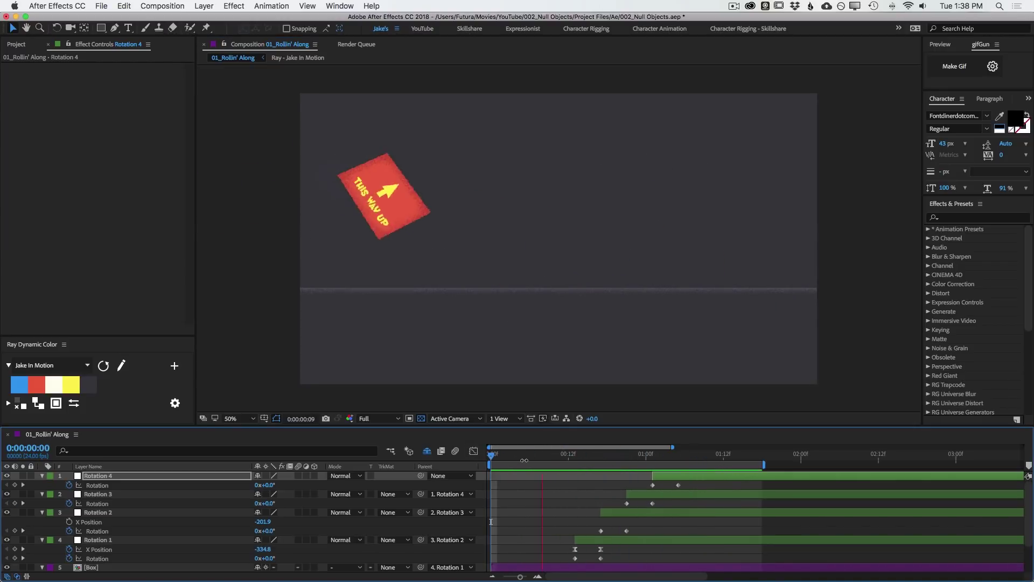
left_click(511, 457)
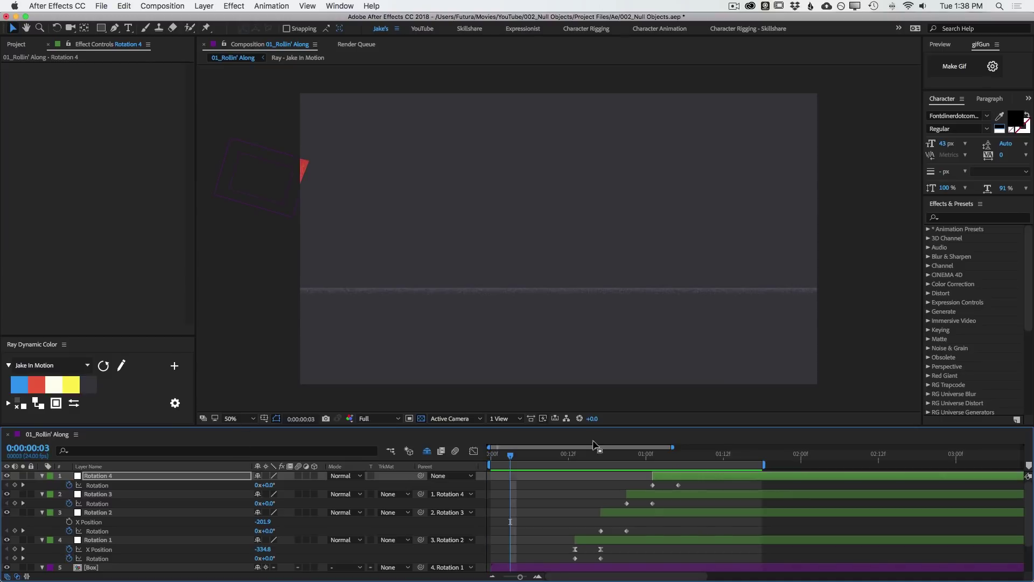
left_click_drag(545, 459, 692, 456)
key("space")
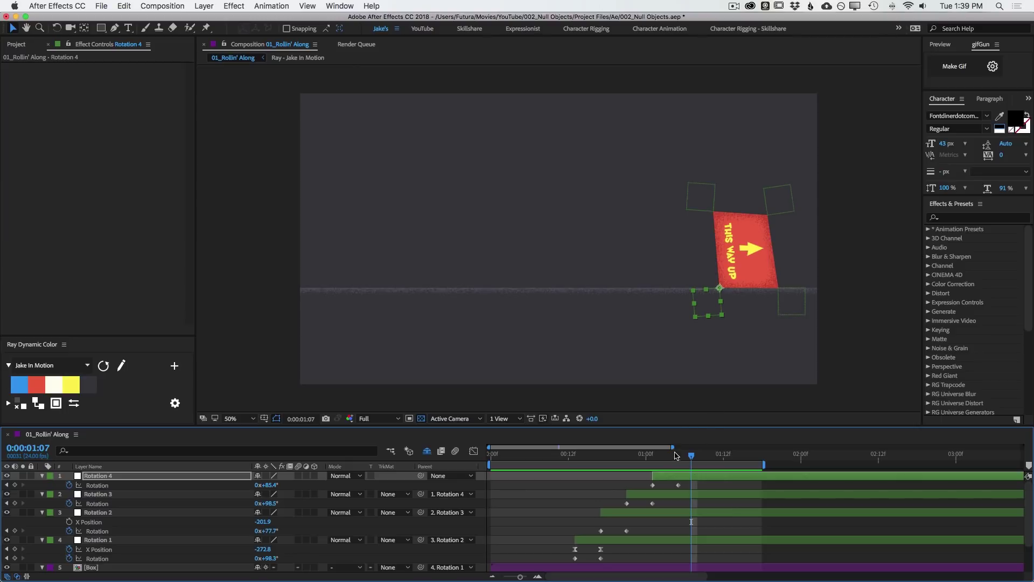
key("space")
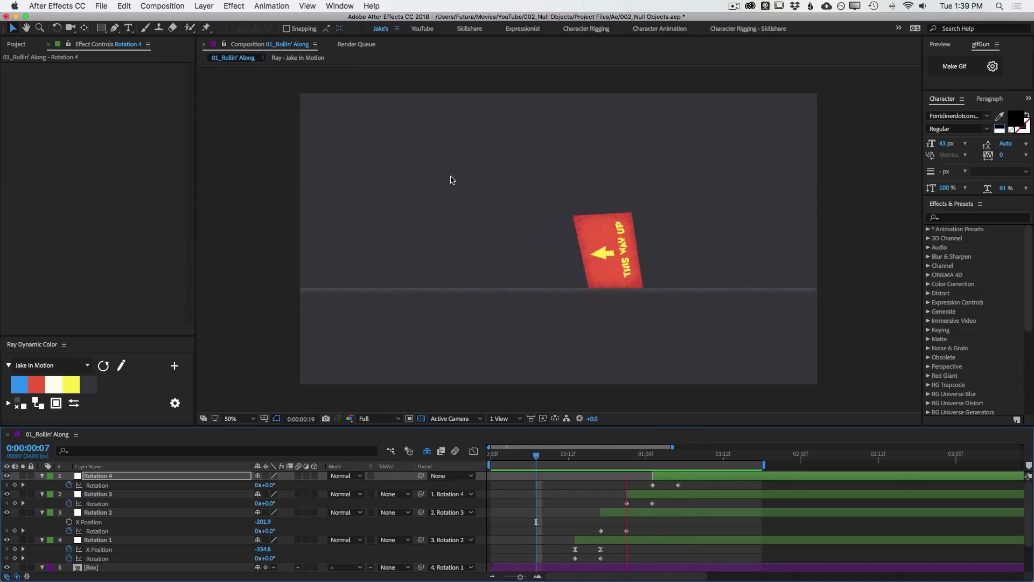
key("space")
- Start the Rotation 4 layer one frame later and move Rotation 3's ending rotation keyframe to 0:00:01:02, checking the timing in a preview
left_click_drag(576, 458, 671, 463)
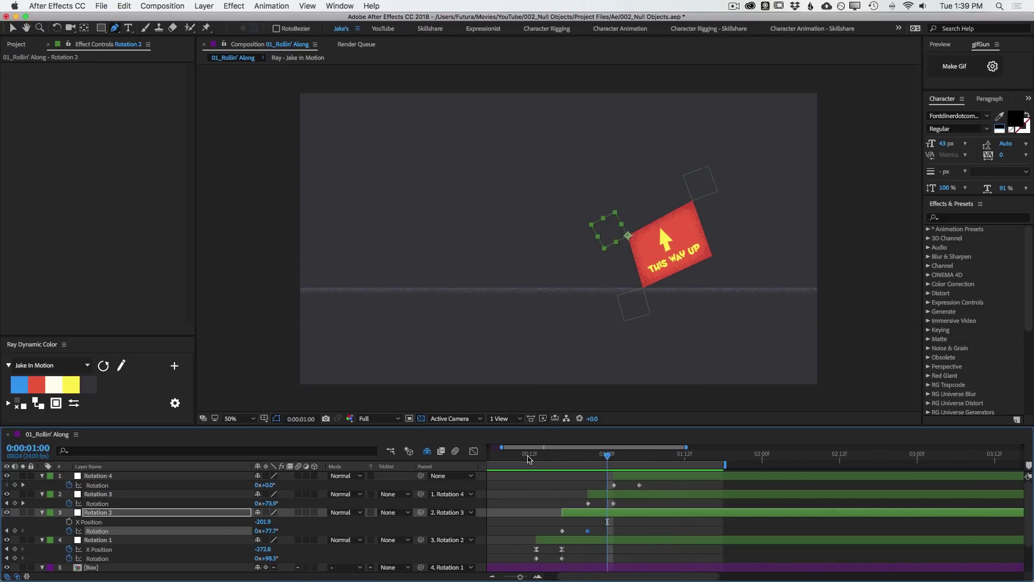
left_click_drag(531, 457, 600, 456)
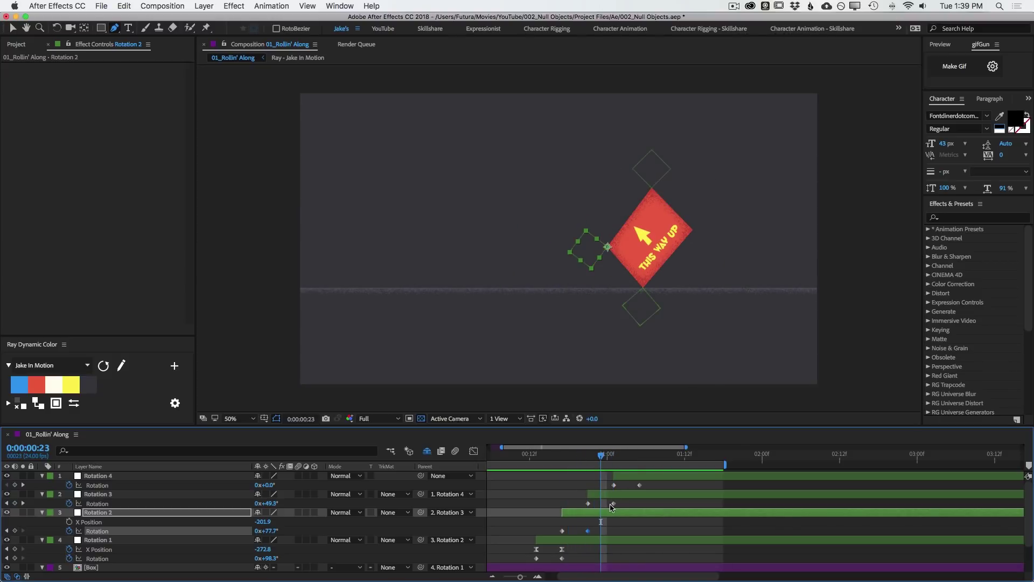
left_click(623, 479)
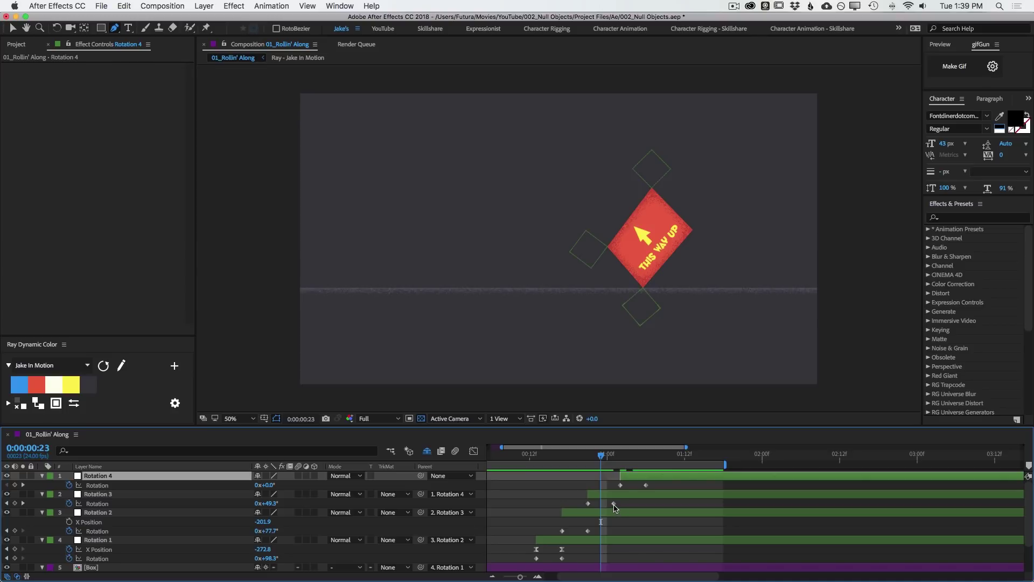
left_click_drag(614, 504, 619, 505)
left_click_drag(603, 459, 545, 462)
key("space")
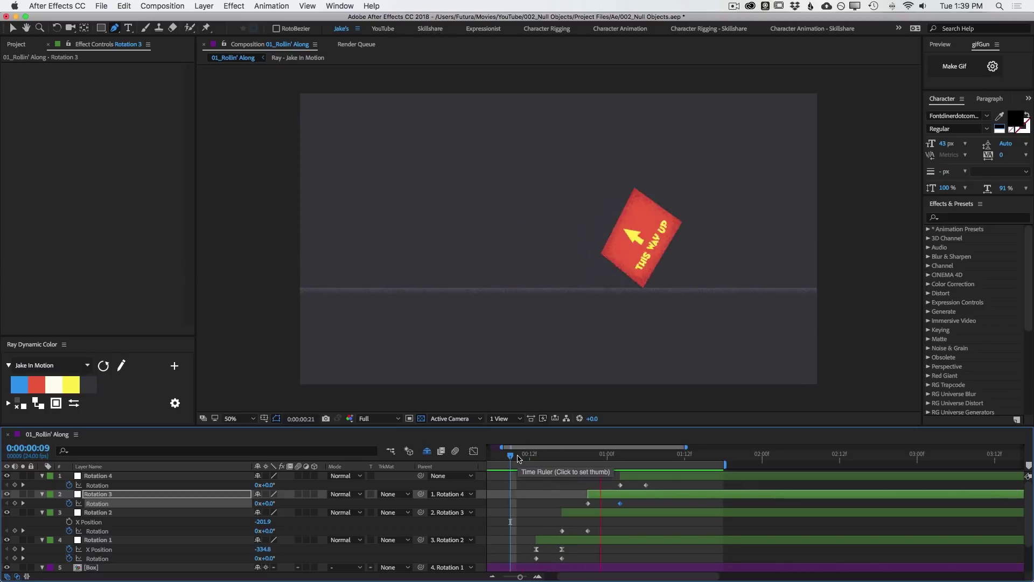
- Move Rotation 4's ending rotation keyframe to 0:00:01:10 and add a smooth keyframe at 0:00:01:06 that slows the curve mid-turn
left_click_drag(583, 458, 710, 486)
left_click(704, 486)
mouse_move(668, 457)
left_mouse_down()
mouse_move(683, 457)
mouse_move(601, 457)
mouse_move(709, 456)
mouse_move(685, 458)
left_mouse_up()
left_click(473, 451)
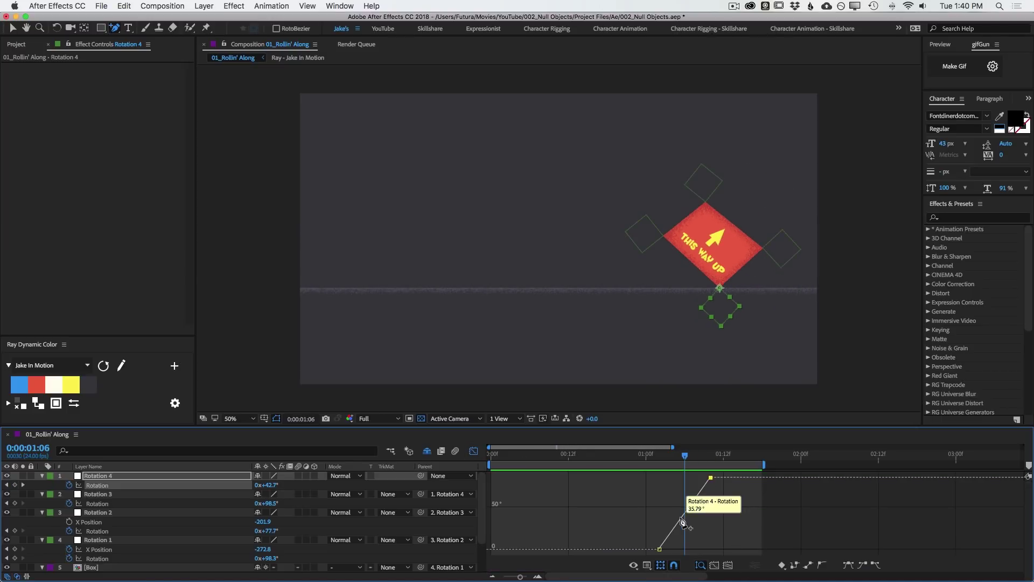
left_click_drag(685, 514, 705, 513)
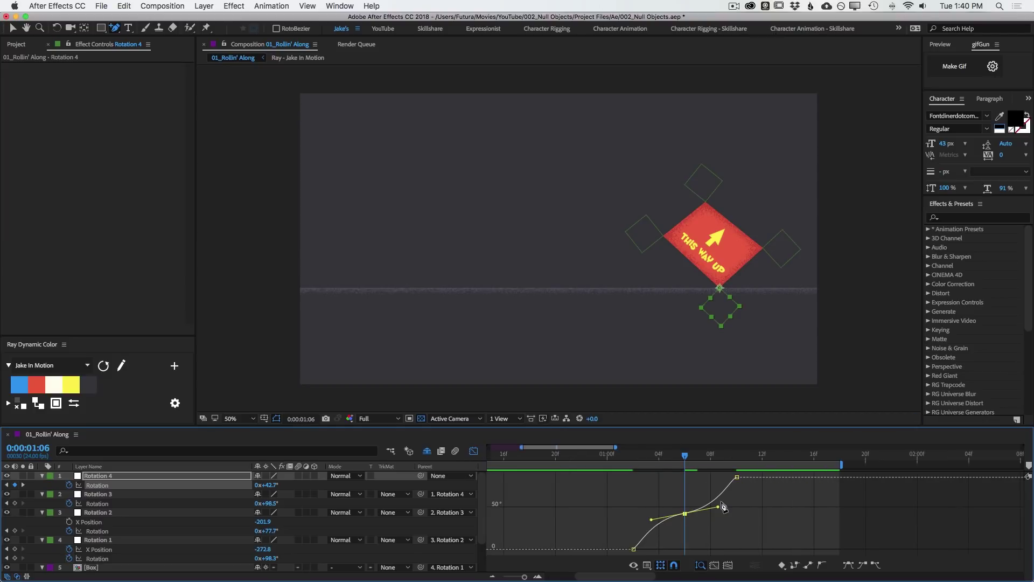
- Scrub and preview Rotation 4's final turn to examine how the box slows on its corner
scroll(716, 485, "up", 3)
left_click(590, 456)
left_click_drag(591, 458, 728, 464)
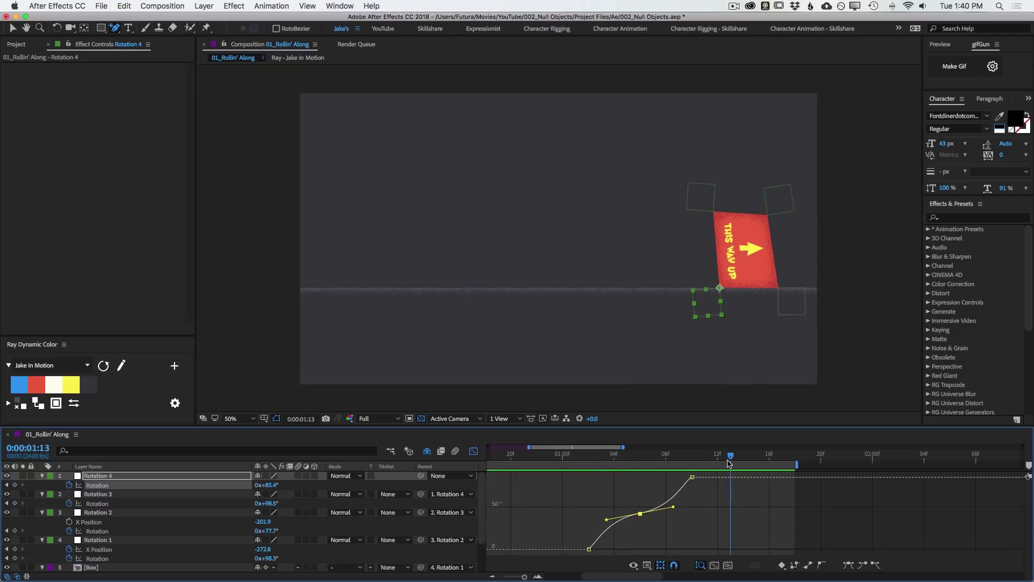
mouse_move(694, 480)
key("v")
left_click(692, 478)
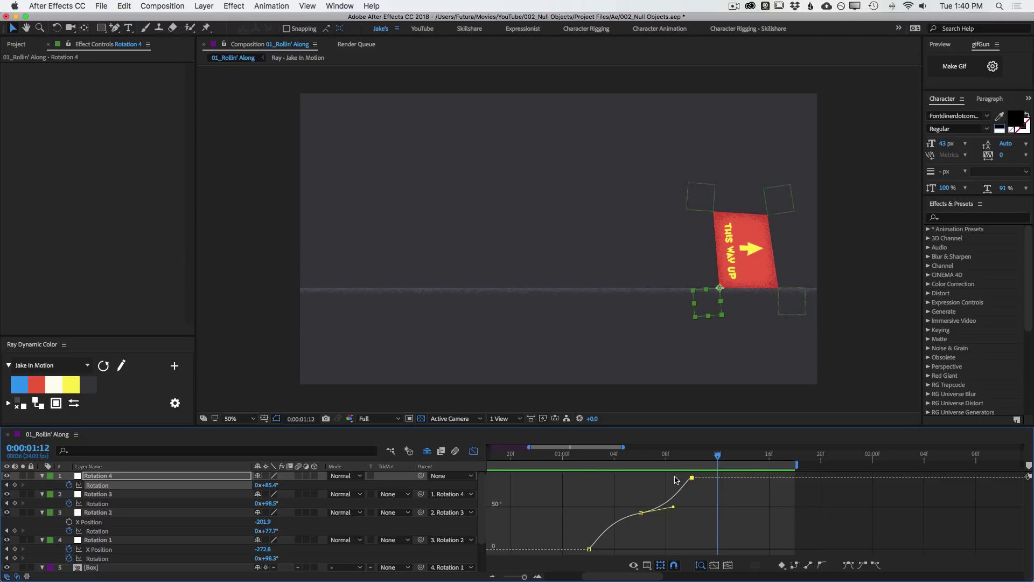
key("space")
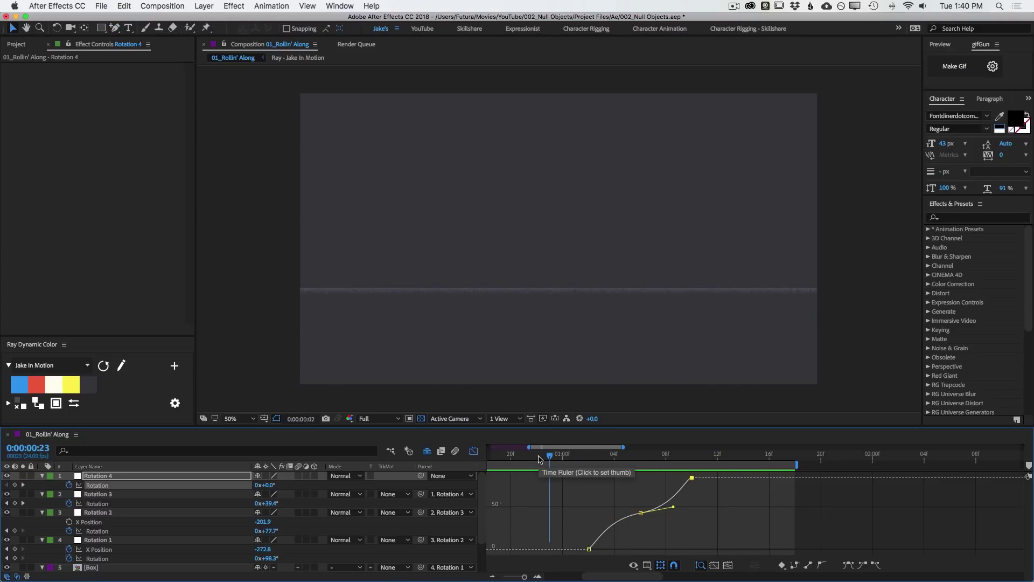
- Steepen the handles of Rotation 4's middle rotation keyframe to soften the mid-turn slowdown, and preview the result
left_click(641, 513)
left_click_drag(609, 519, 610, 523)
key("space")
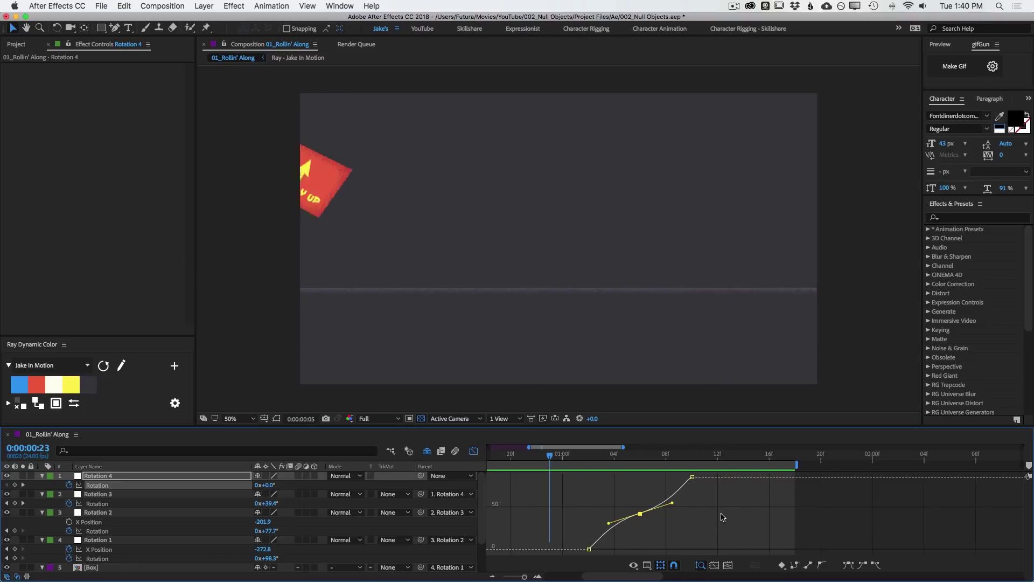
left_click(473, 451)
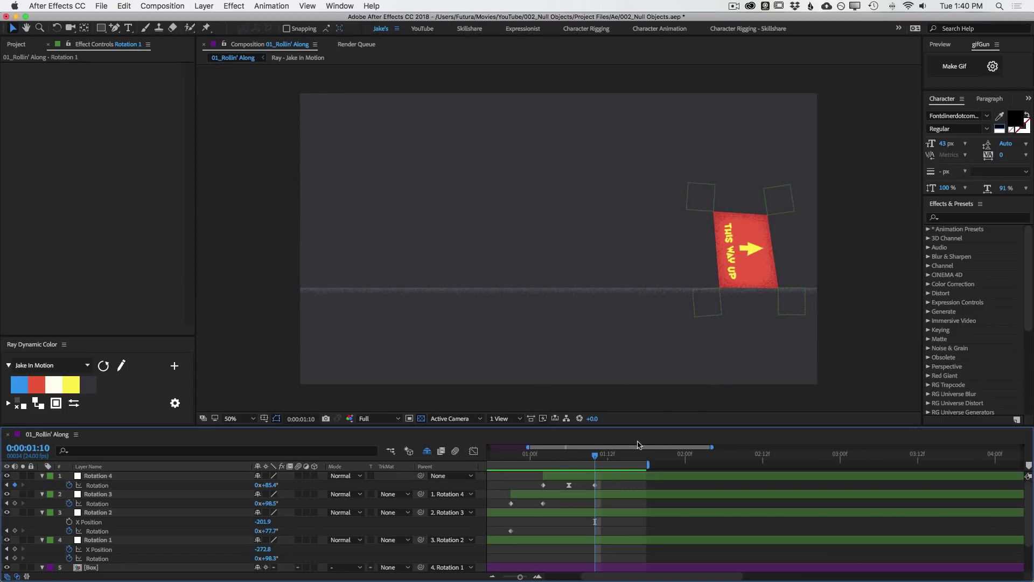
- Keyframe the Rotation 1 null's rotation at 98.3° on 0:00:01:10, 102° on 0:00:01:12 and 98.3° on 0:00:01:14 for a small tip
left_click_drag(580, 462, 601, 456)
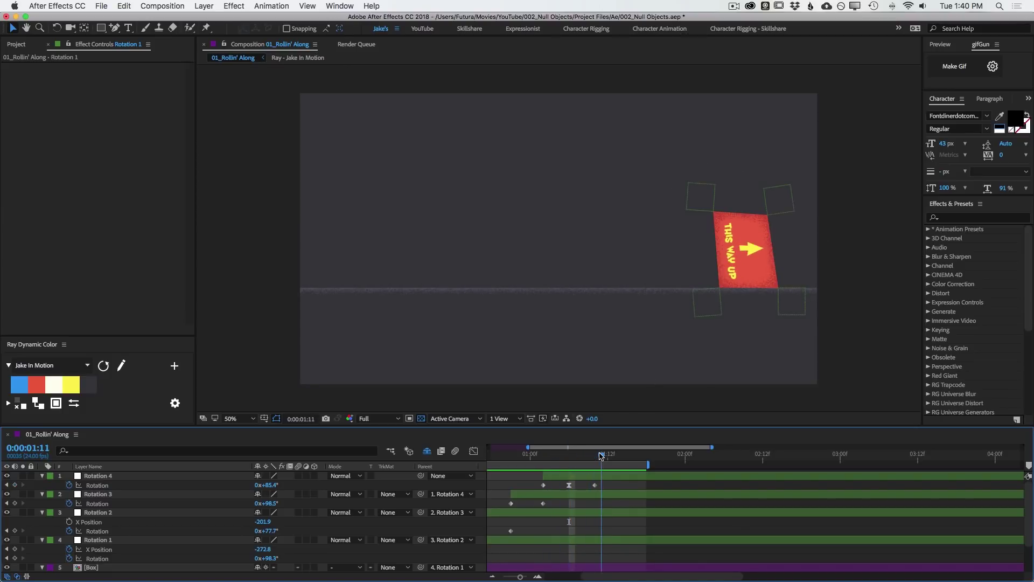
left_click(793, 315)
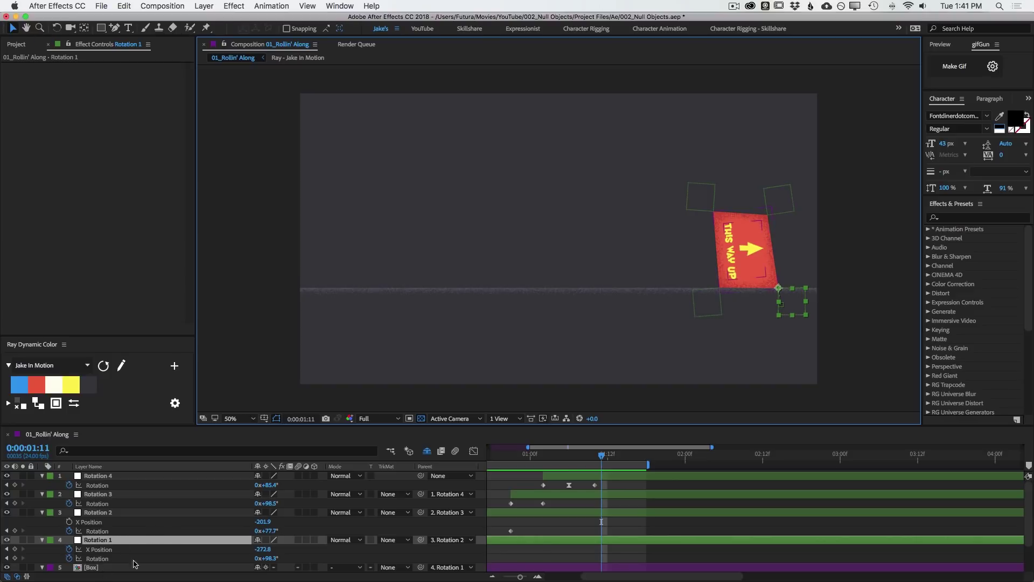
left_click_drag(602, 456, 596, 457)
key("alt+shift+r")
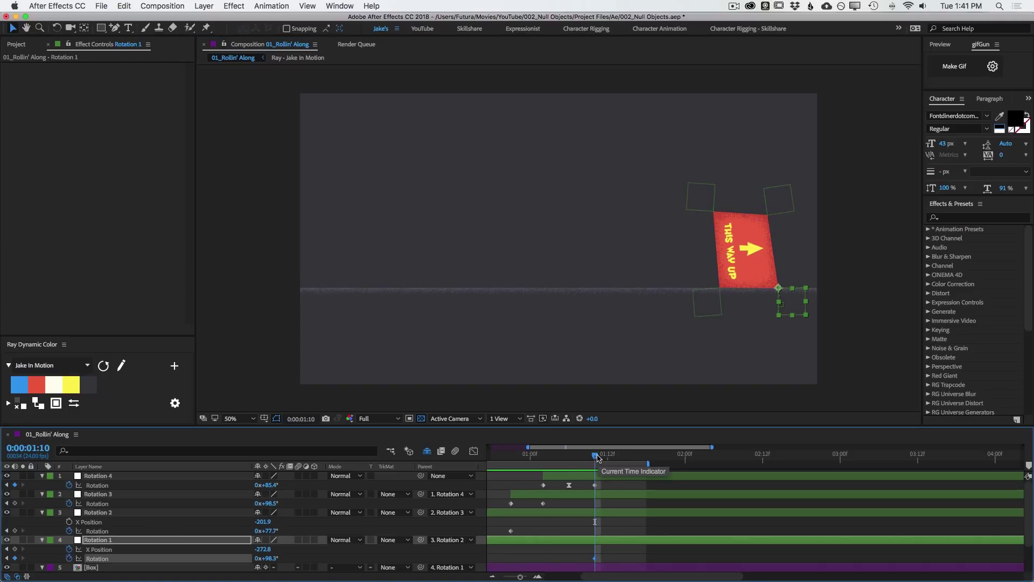
key("Page_Down")
key("Page_Down")
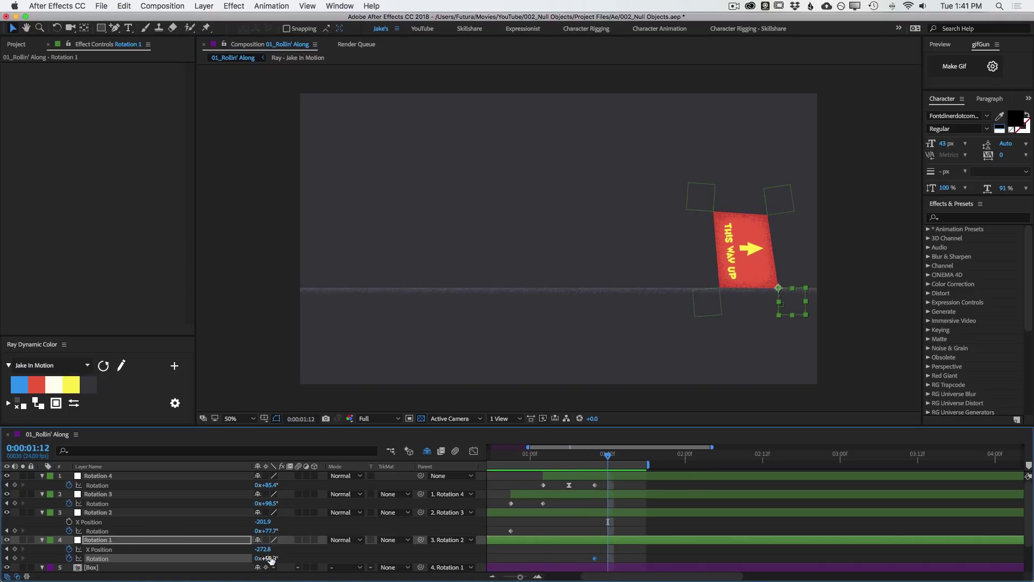
left_click_drag(273, 558, 280, 558)
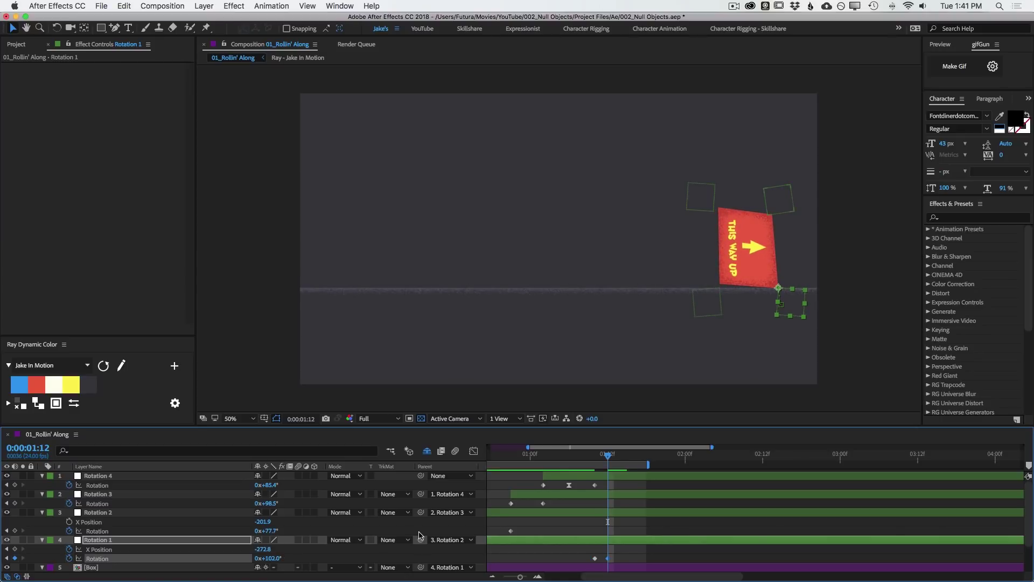
key("Page_Down")
key("Page_Down")
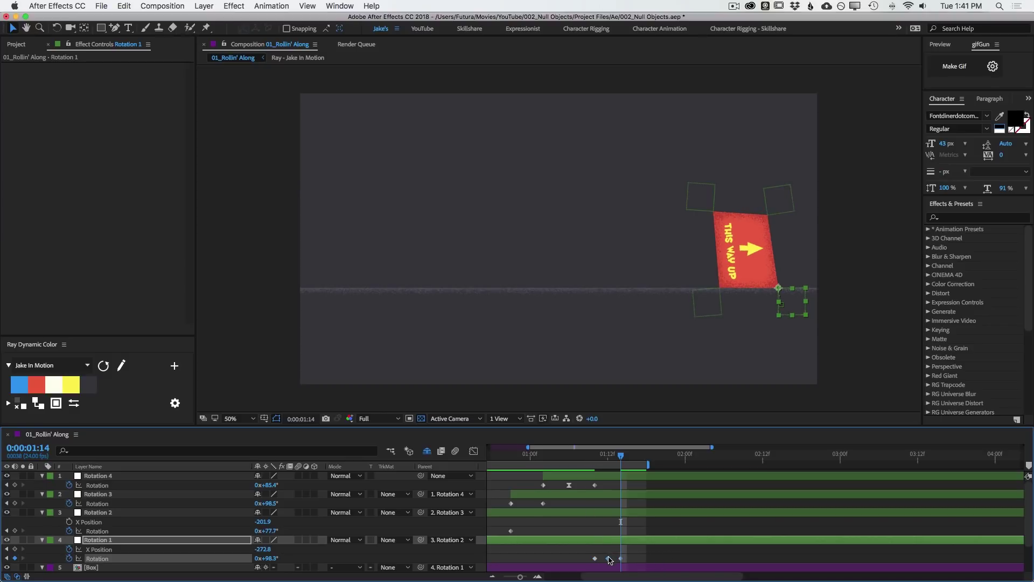
- Shape Rotation 1's rotation curve into a rounded arc peaking at 0:00:01:12, with a steep outgoing handle at 0:00:01:10
left_click(474, 451)
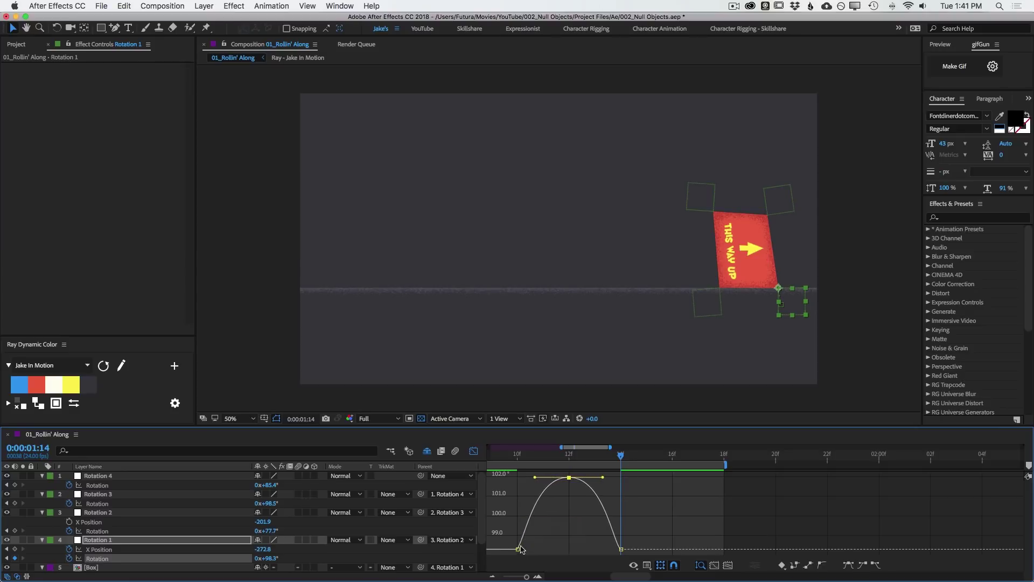
left_click(521, 540)
left_click_drag(518, 549, 654, 521)
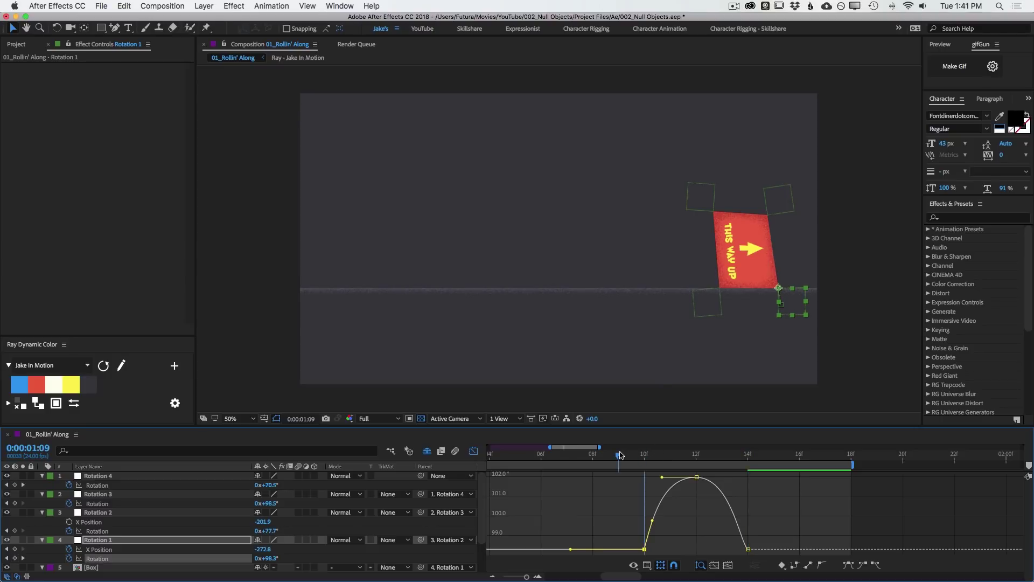
- Extend the work area's end to 0:00:01:22, preview the box's settling tip and leave the graph view
left_click_drag(620, 455, 567, 455)
left_click_drag(853, 465, 955, 464)
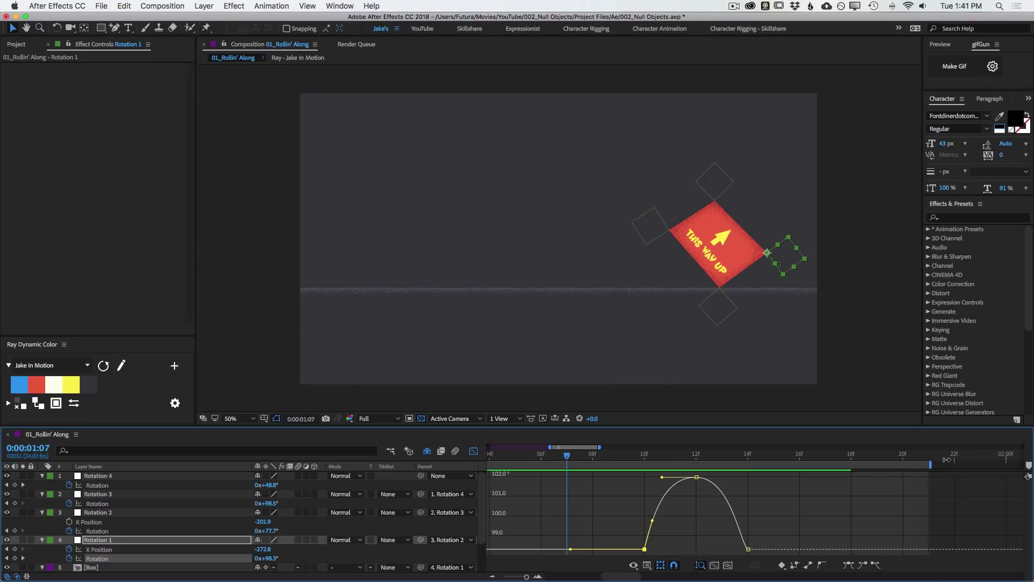
key("space")
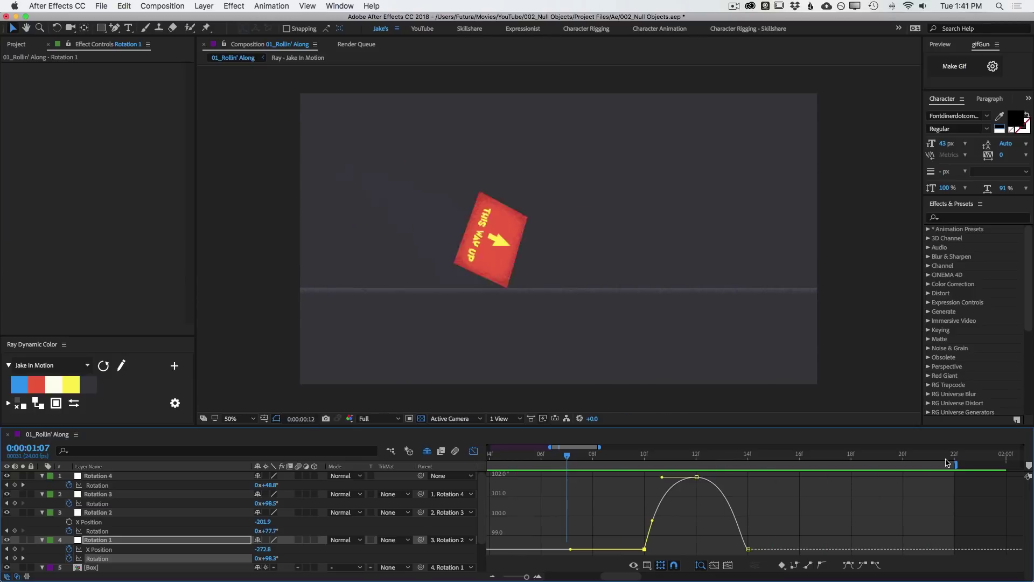
key("shift+F3")
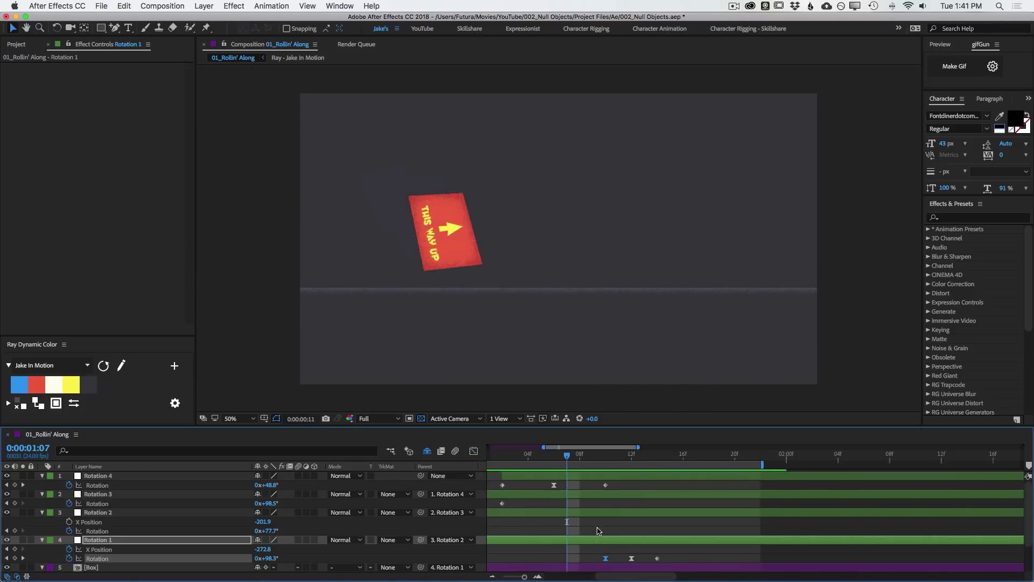
- Collapse the layers' keyframed properties and preview the complete box animation from the start
key("minus")
key("minus")
scroll(542, 488, "left", 3)
left_click(542, 490)
key("u")
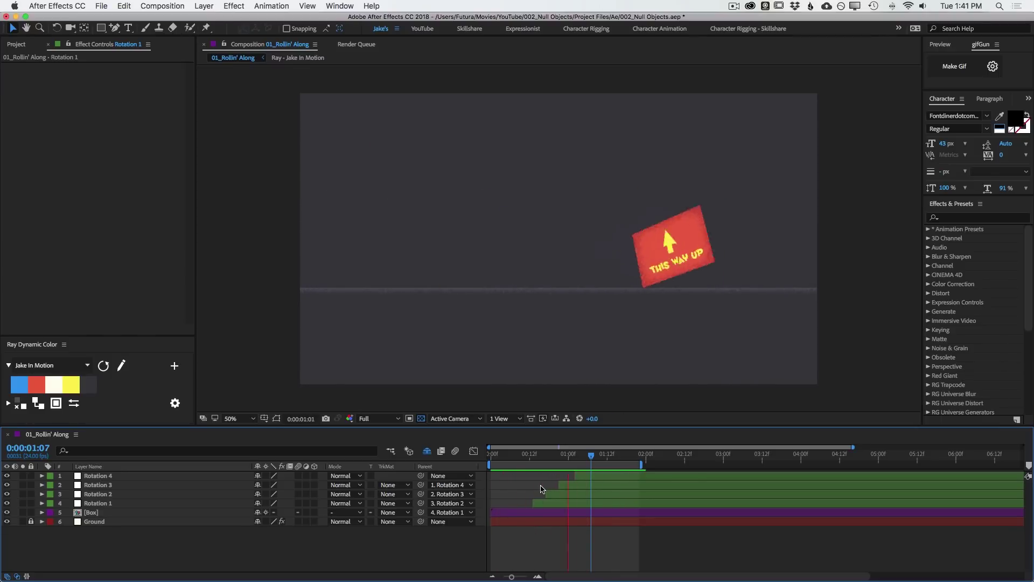
key("space")
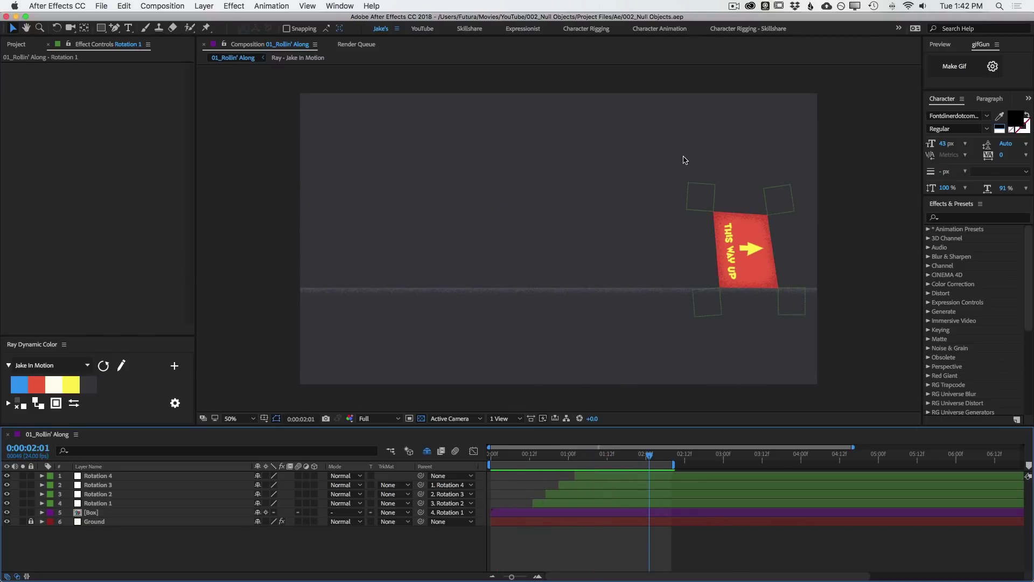
- Create a 1920 x 1080, 24 fps, 30-second composition named "3d Camera"
left_click(164, 6)
left_click(191, 22)
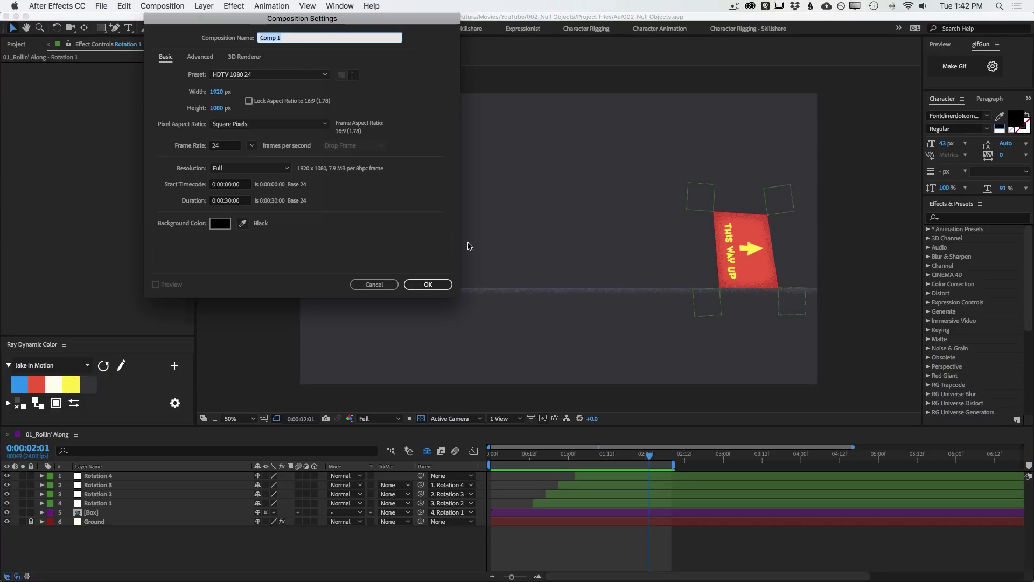
type("3d Camera")
key("Return")
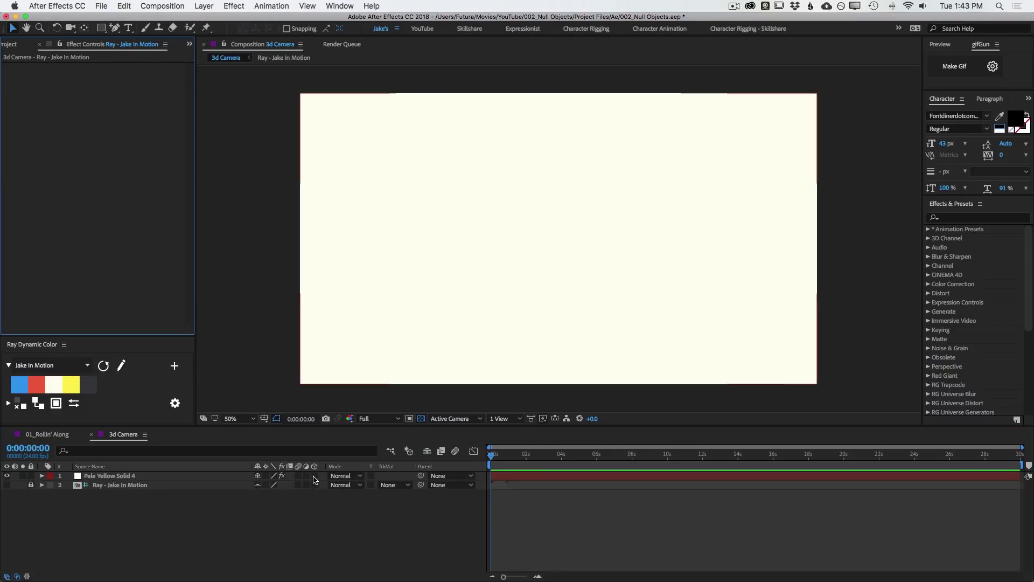
- Add a red Cooper Std "Some Text" layer over the locked pale yellow background, make it 3D and centre it in the frame
left_click(315, 476)
key("super+t")
left_click(455, 212)
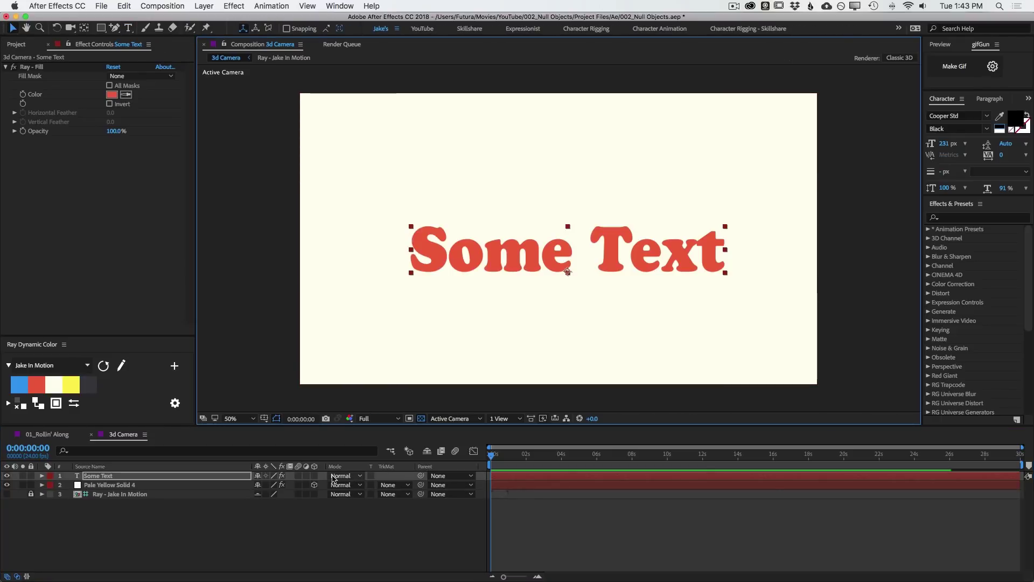
left_click(422, 478)
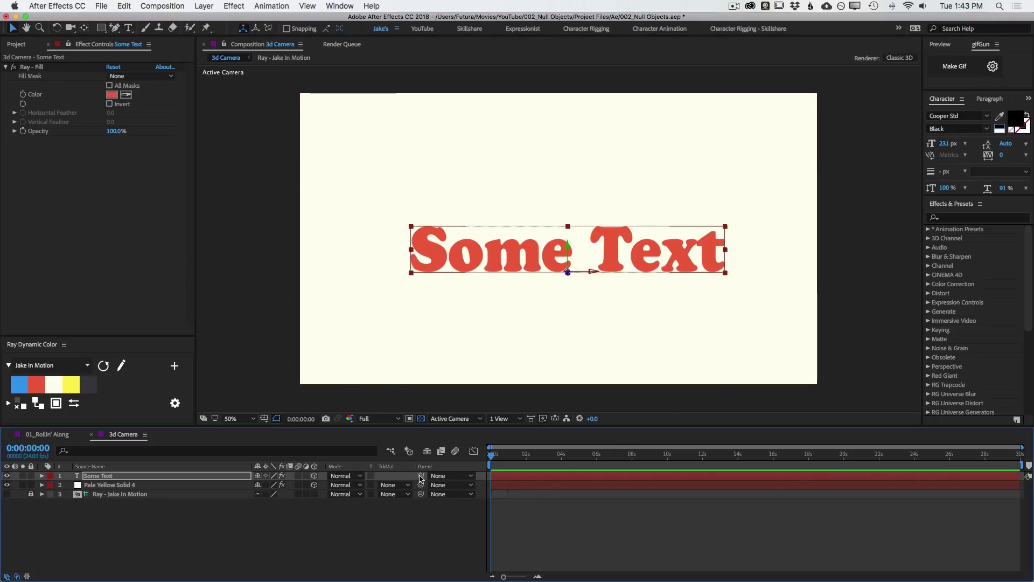
left_click(581, 249)
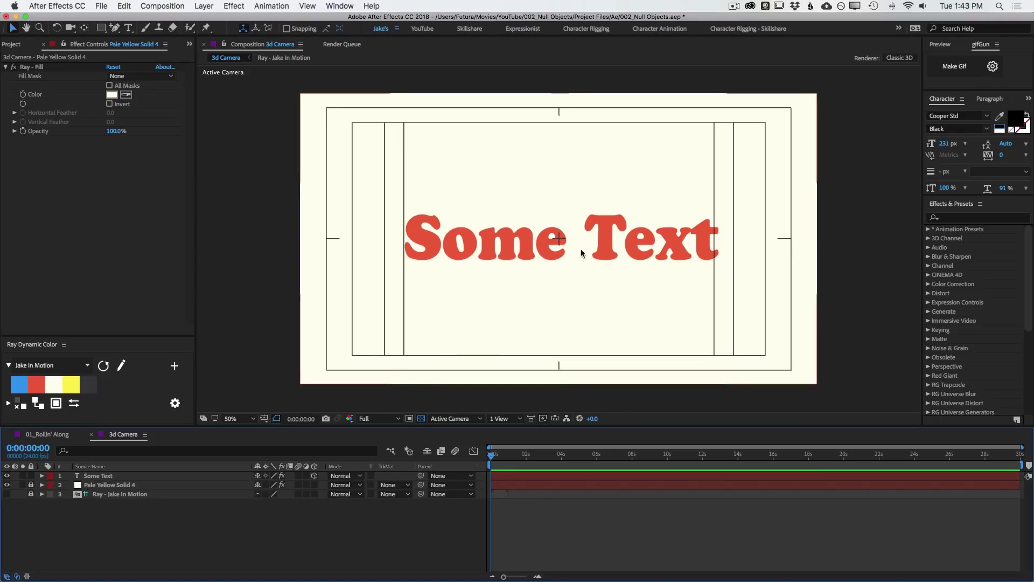
left_click(521, 236)
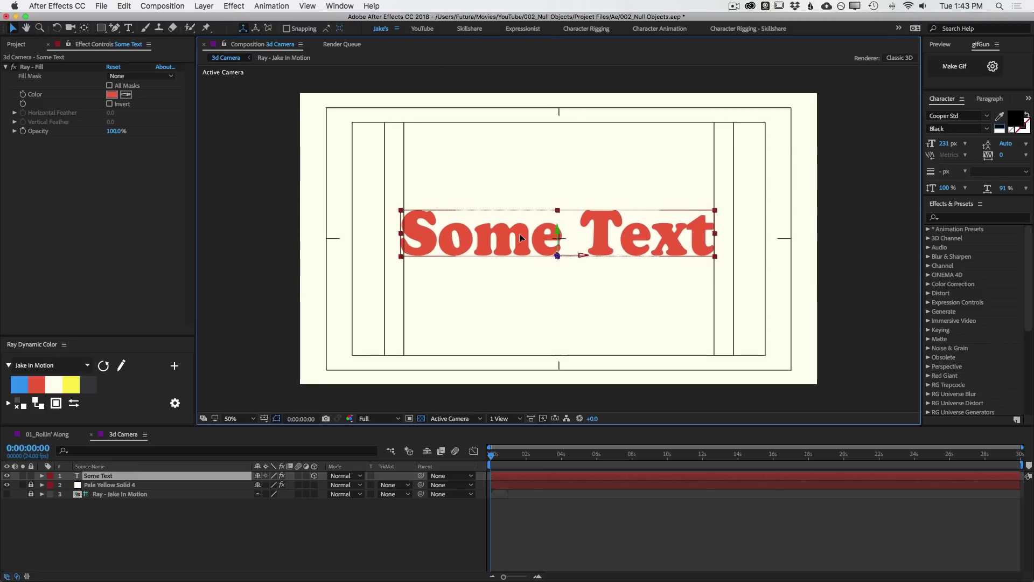
- Add a one-node camera with the 50mm preset to the composition
left_click(204, 6)
mouse_move(227, 19)
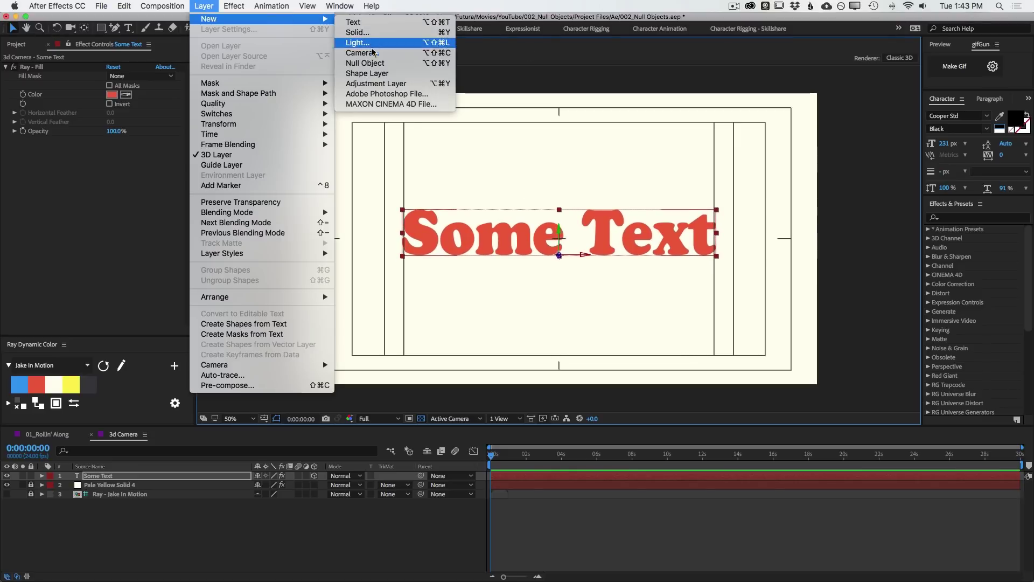
left_click(367, 53)
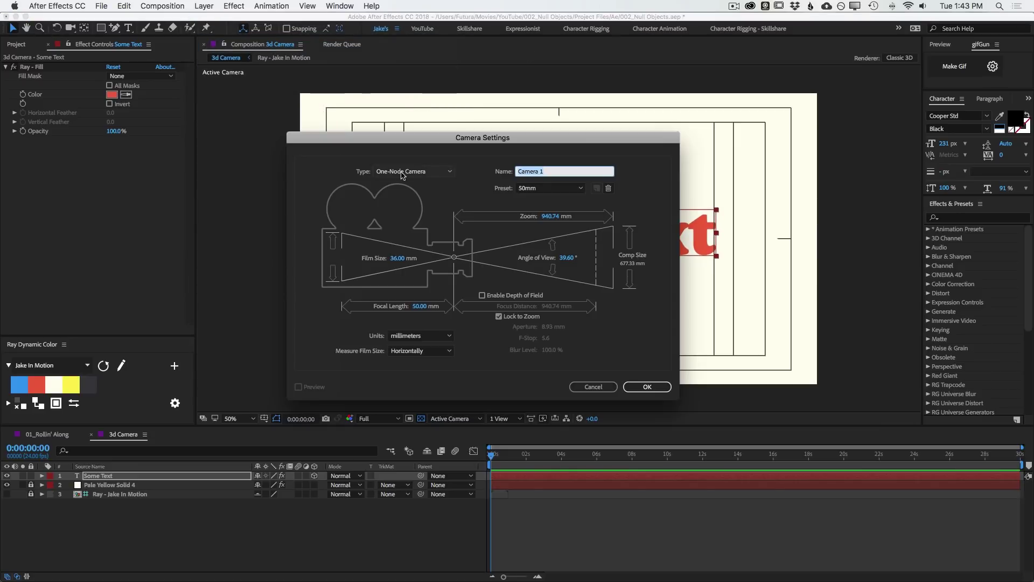
left_click(648, 386)
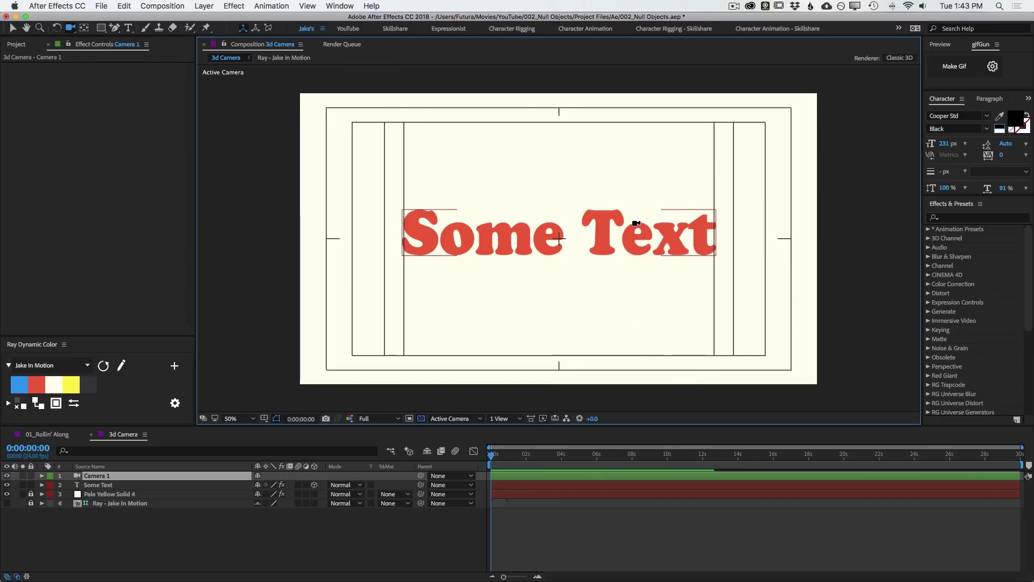
- Try moving the camera back and panning it around the text with the camera tools, and reset its transform
left_click_drag(636, 224, 520, 230)
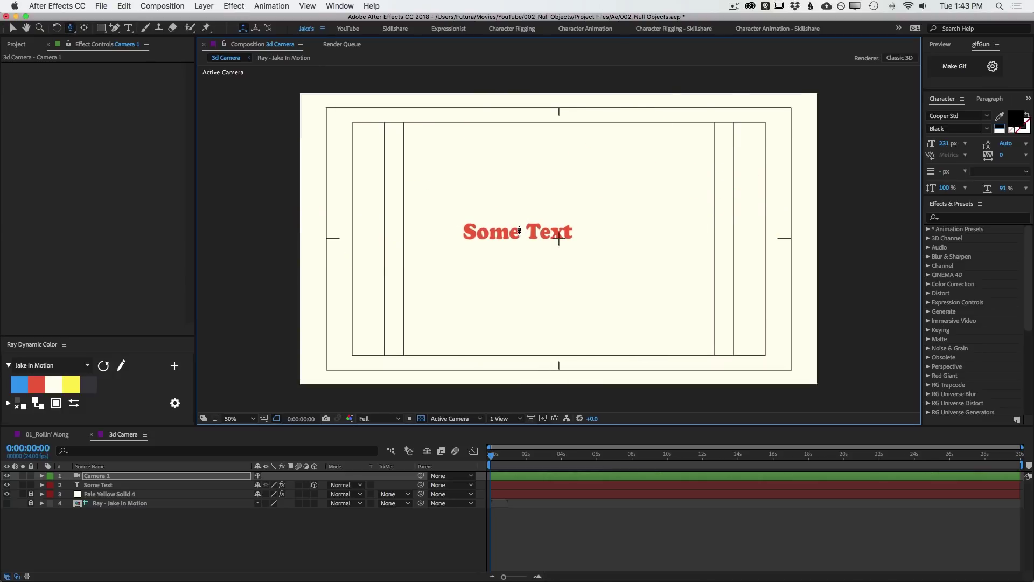
left_click_drag(70, 28, 127, 51)
left_click_drag(445, 202, 508, 217)
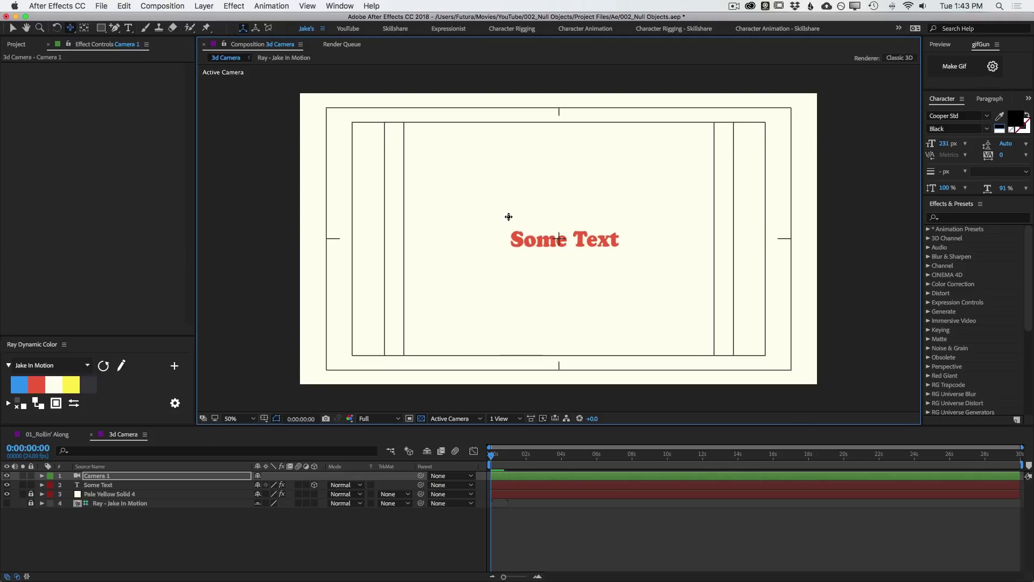
left_click(43, 476)
left_click(261, 484)
key("v")
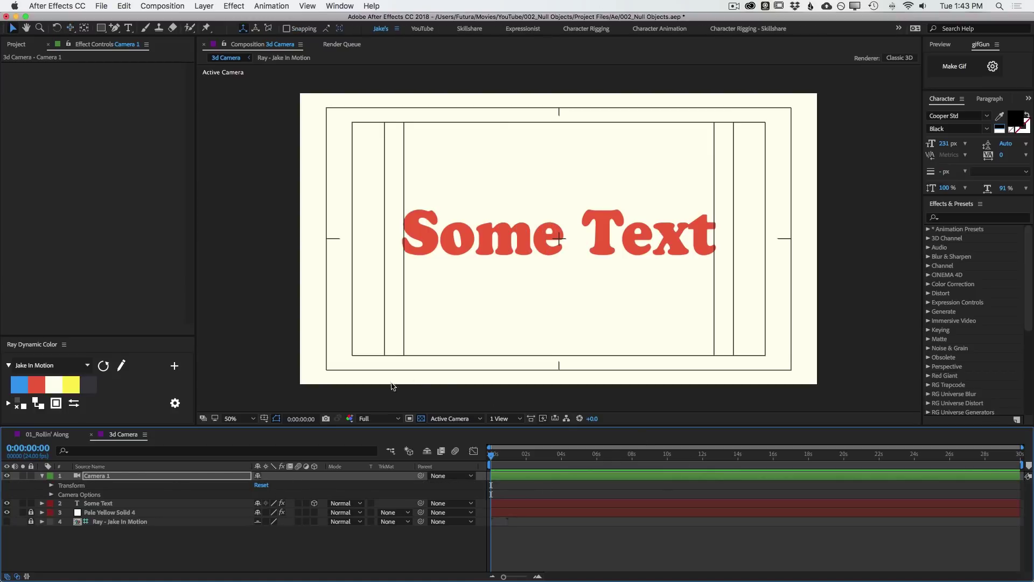
- Add a 3D null object named "Camera Controller" and parent Camera 1 to it
left_click(175, 534)
key("super+alt+shift+y")
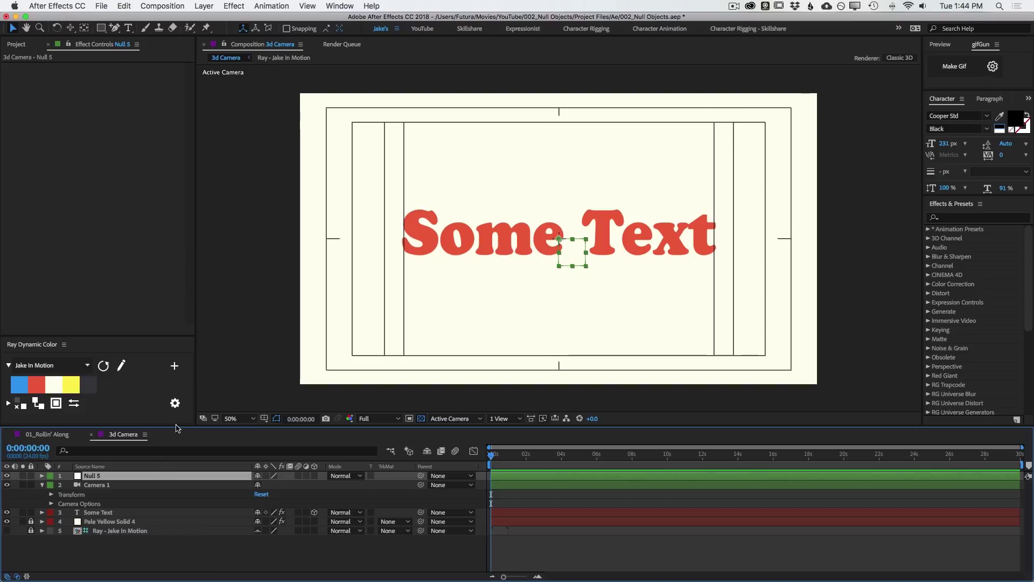
key("Return")
type("Ca")
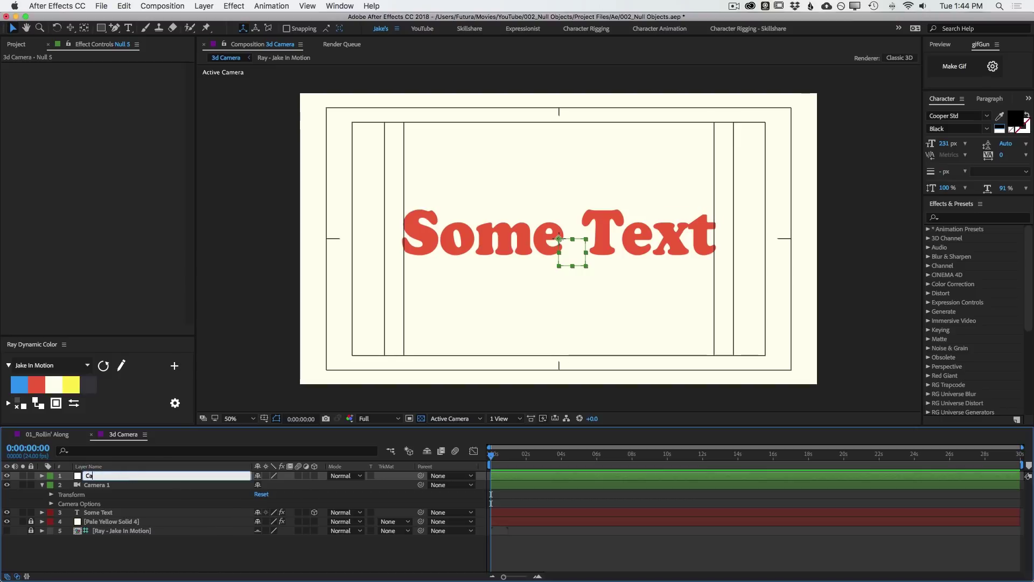
type("mera Controller")
key("Return")
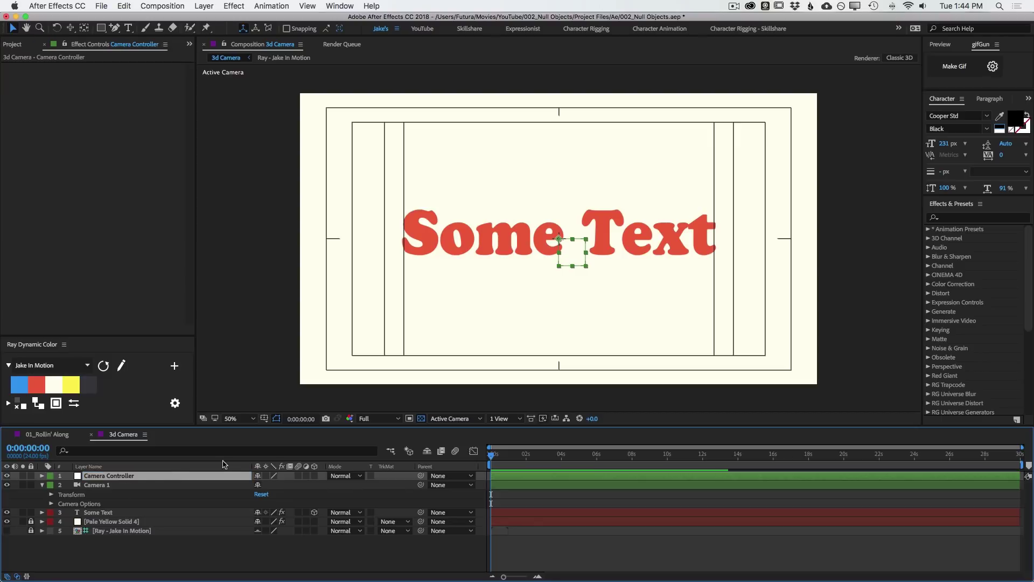
left_click_drag(420, 485, 107, 477)
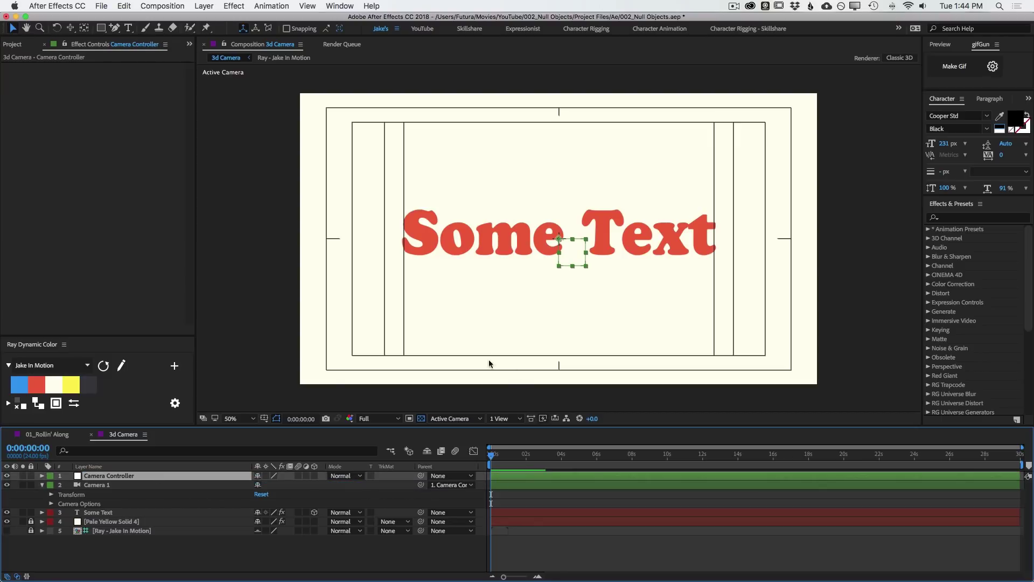
left_click(314, 475)
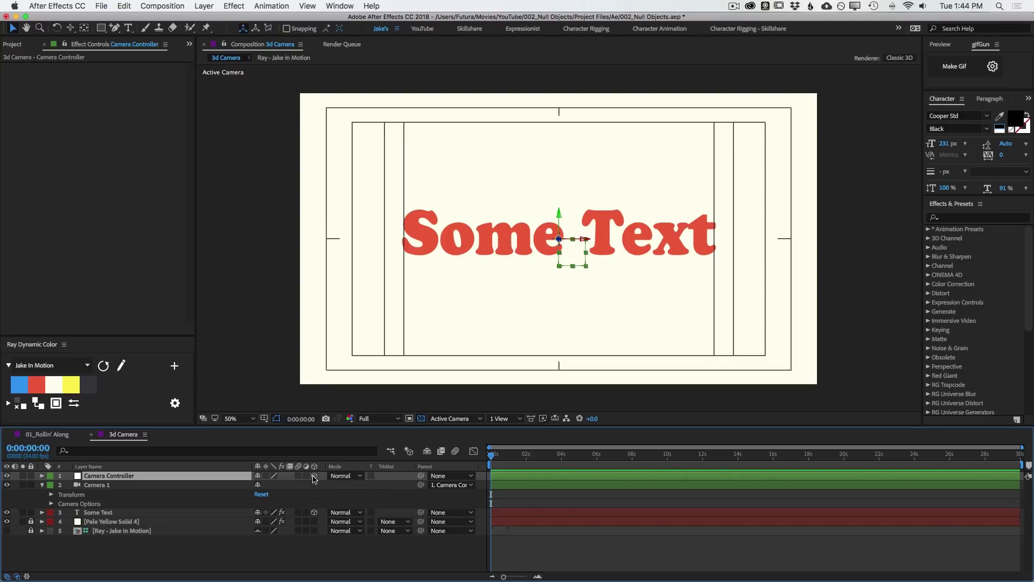
- Try shifting and rotating the Camera Controller null to steer the camera, undoing each change
left_click_drag(574, 257, 615, 176)
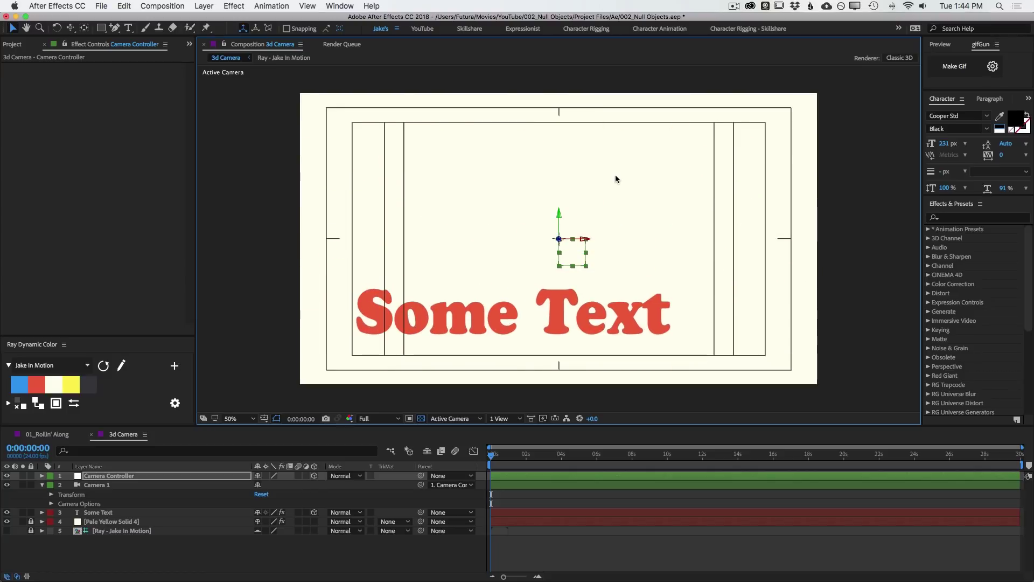
key("super+z")
key("w")
mouse_move(573, 250)
left_mouse_down()
mouse_move(571, 233)
mouse_move(564, 250)
left_mouse_up()
key("super+z")
- Rotate the Camera Controller null in 3D to orbit the camera around the text, and undo the rotation
left_click(649, 244)
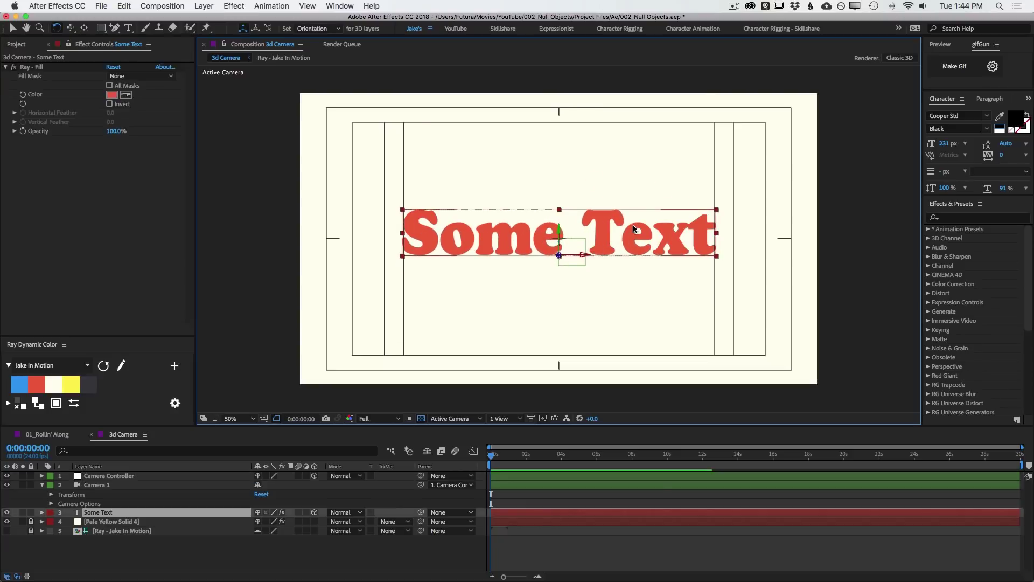
key("v")
left_click(579, 263)
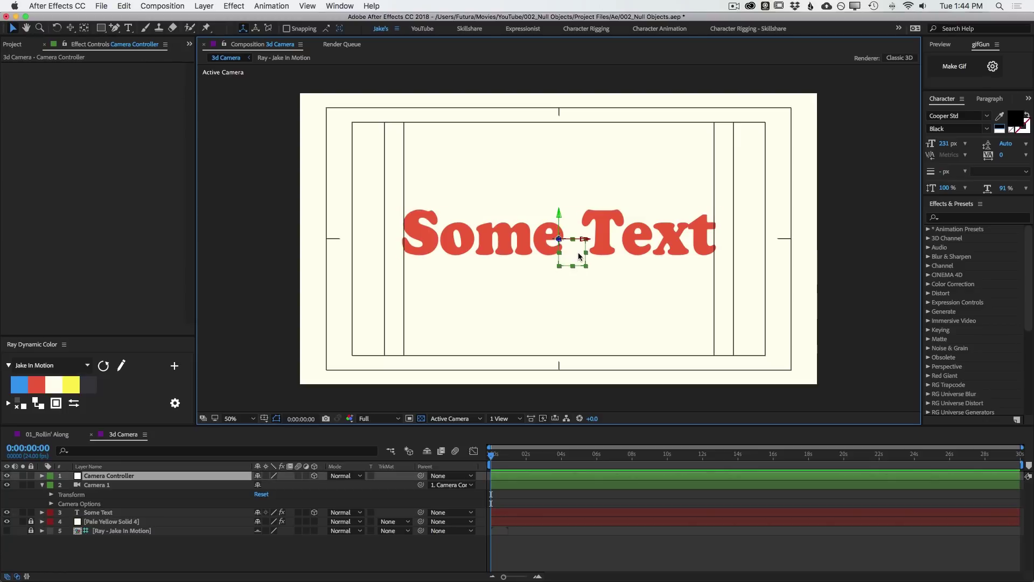
key("w")
left_click_drag(579, 256, 579, 229)
key("v")
key("w")
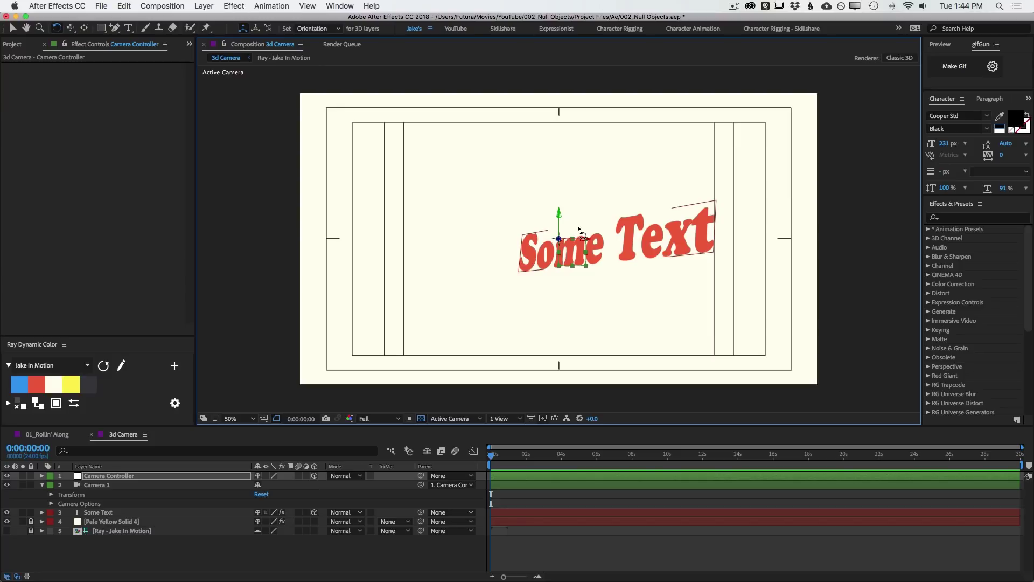
key("super+z")
key("super+z")
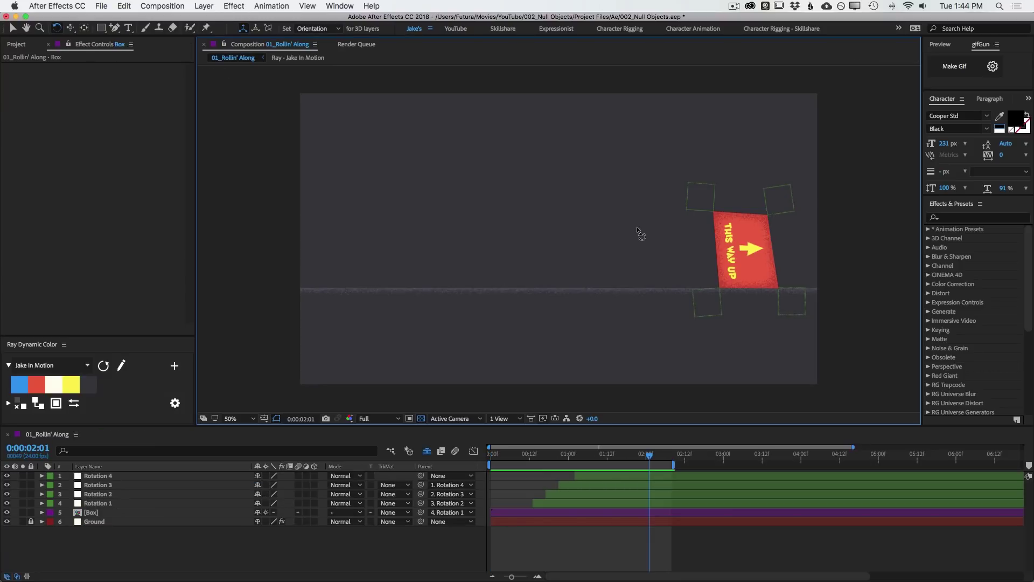
- Go to 0:00:01:00 in 01_Rollin' Along and examine the Ground layer's Levels and Noise HLS effects
key("v")
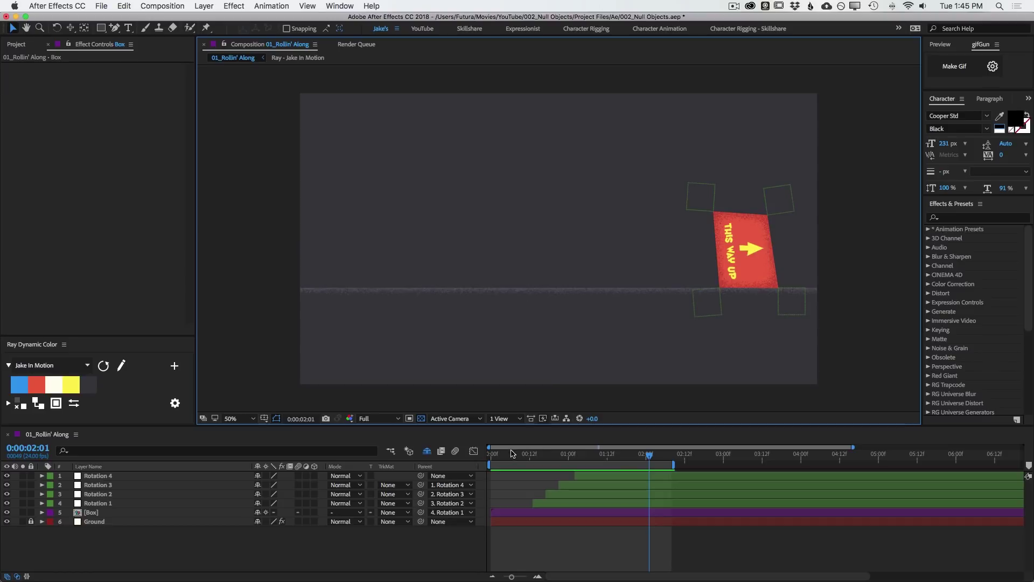
left_click_drag(513, 456, 442, 462)
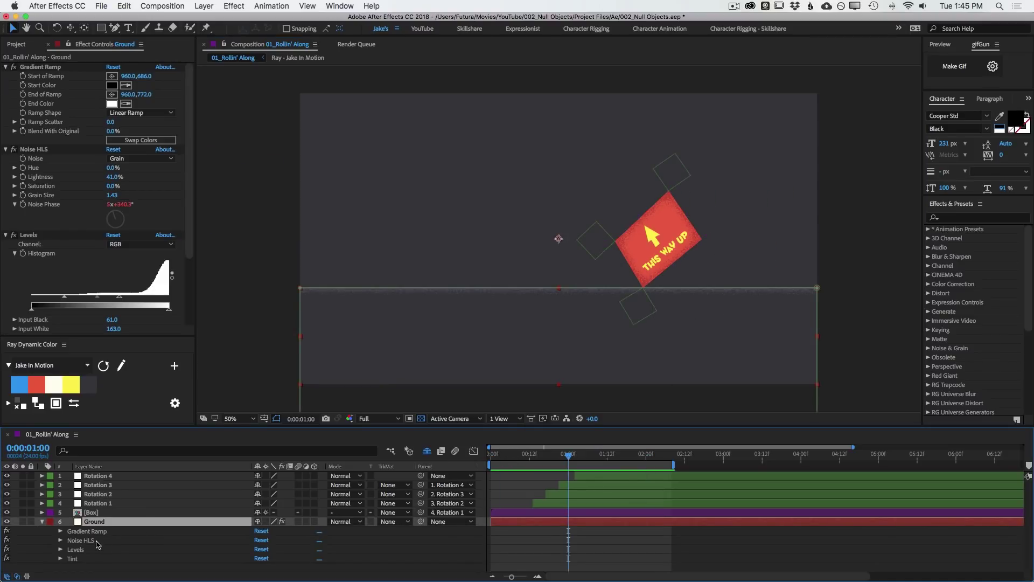
left_click(94, 549)
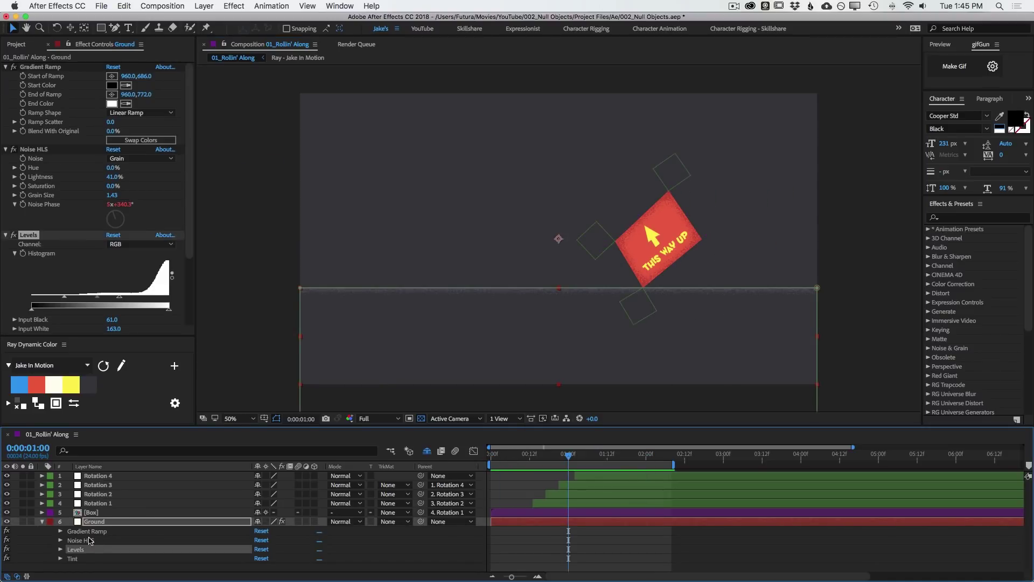
left_click(102, 541)
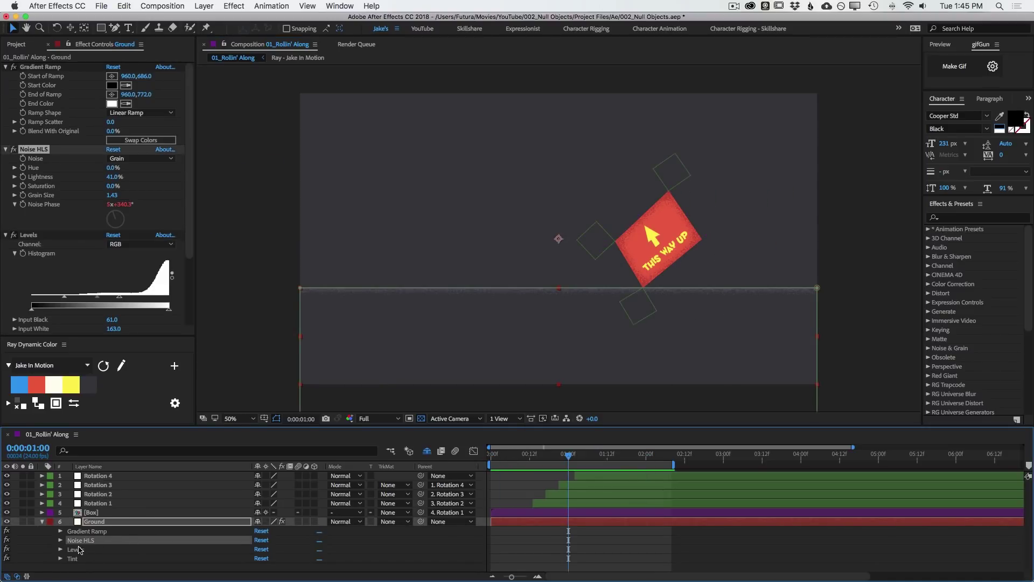
left_click(521, 488)
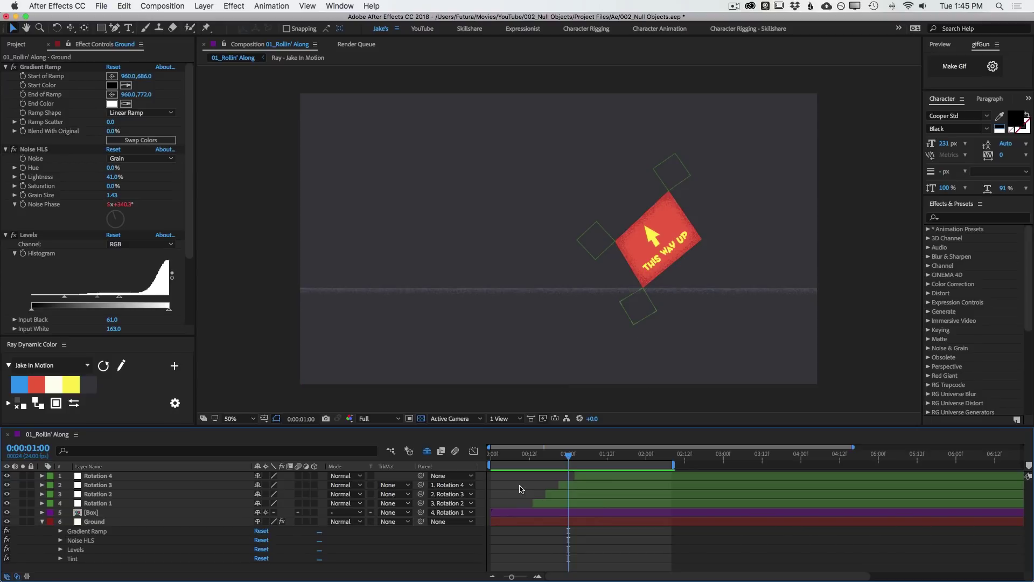
- Open the Box precomposition and examine the Noise HLS effect on the Box_Shaded layer
double_click(99, 513)
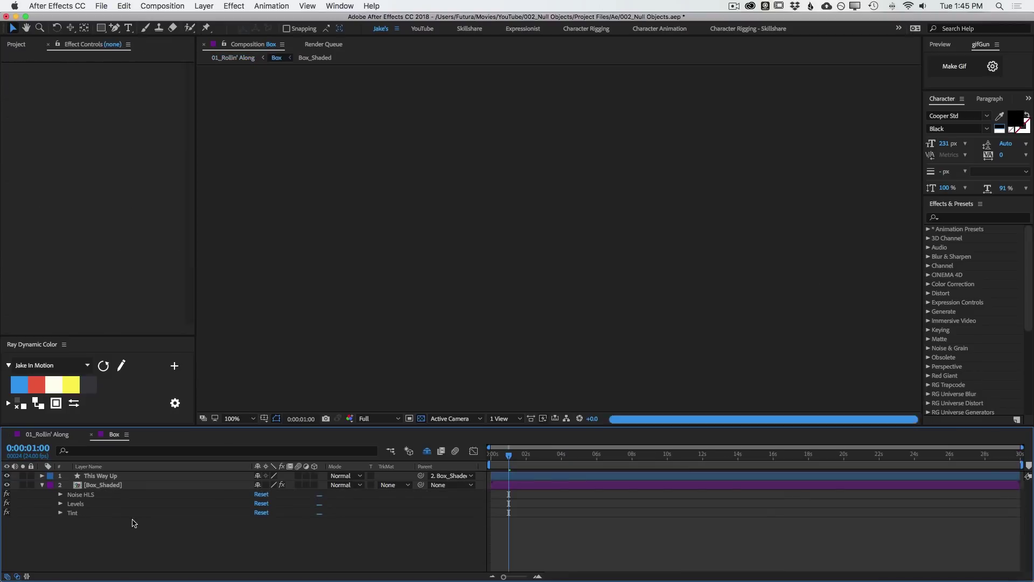
left_click(103, 486)
key("e")
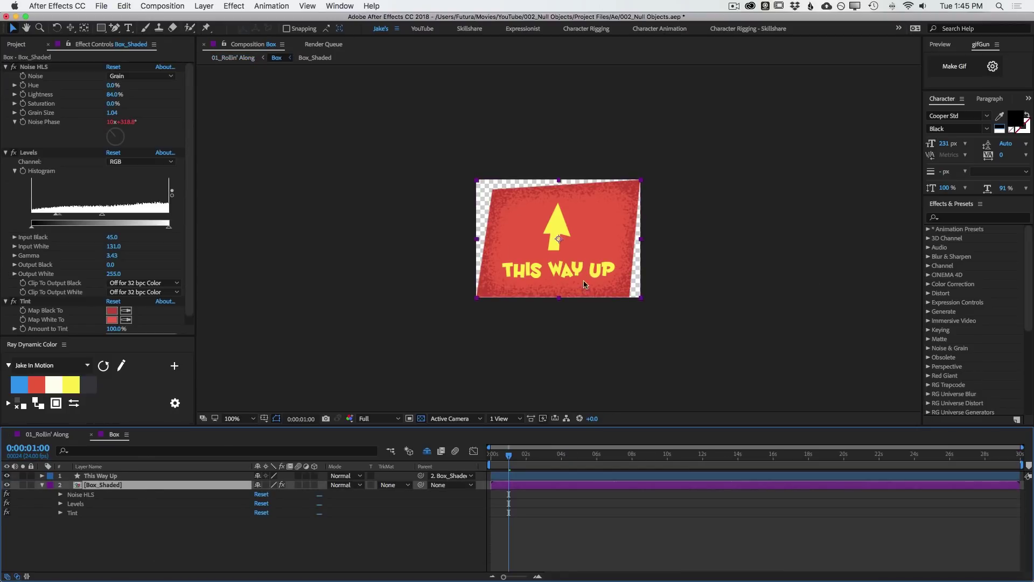
left_click(80, 496)
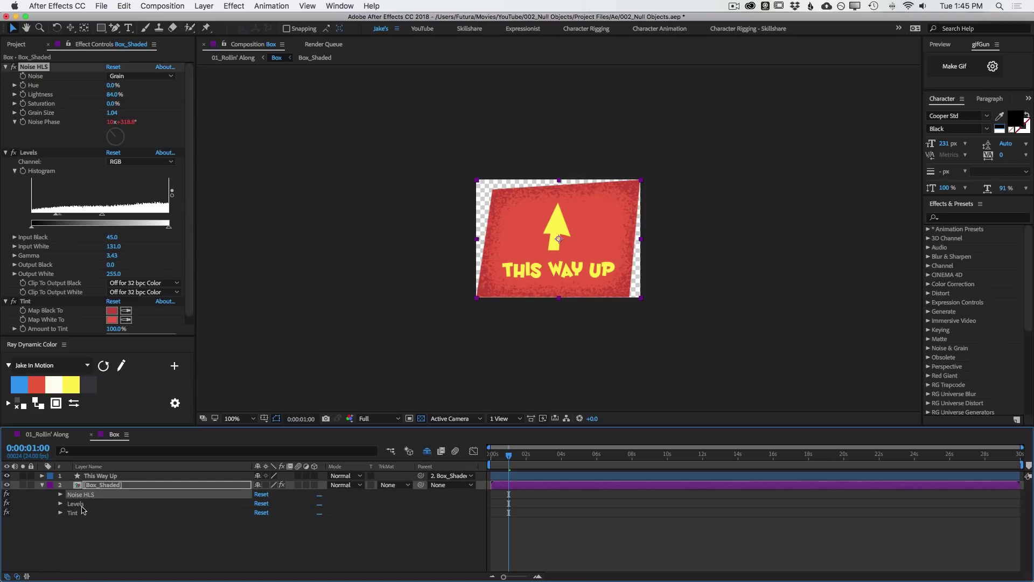
- On Box_Shaded in the Box precomposition, set Noise HLS Grain Size to 3.09 and Levels to Input Black 22, Input White 67, Gamma 0.40
left_click(53, 436)
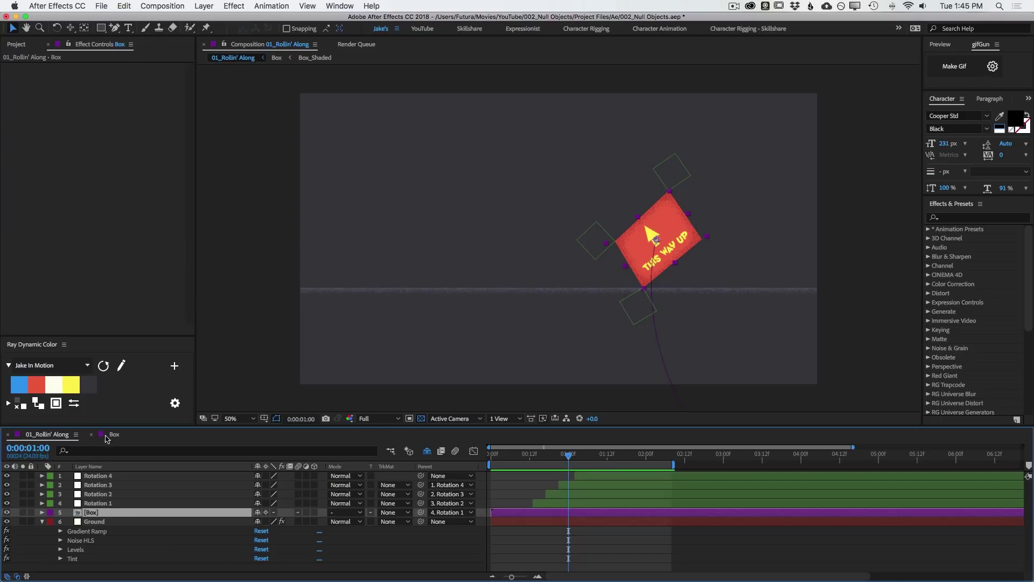
left_click(107, 438)
scroll(64, 261, "down", 1)
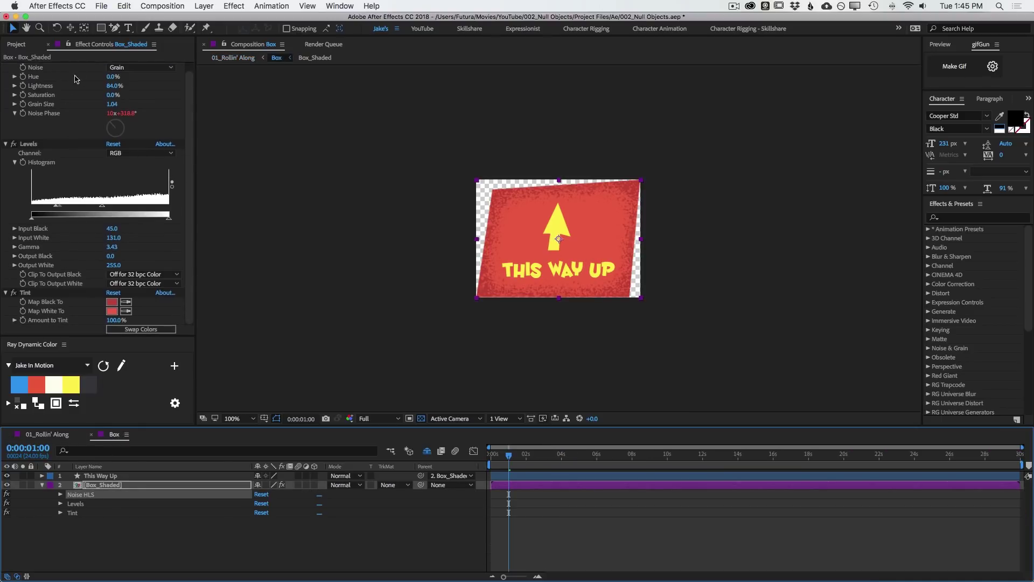
scroll(75, 79, "up", 1)
left_click_drag(113, 113, 228, 114)
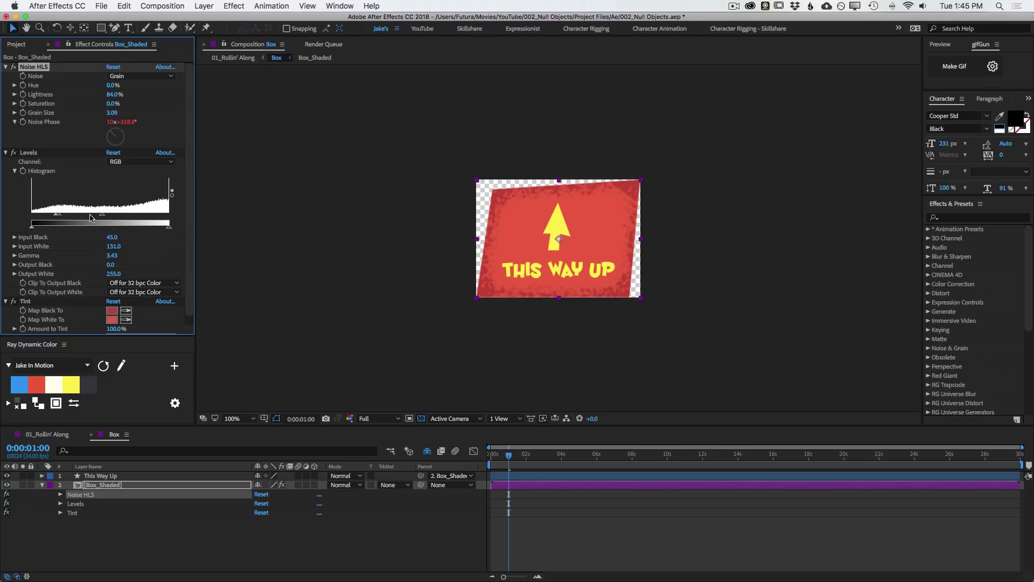
left_click_drag(102, 214, 54, 217)
- On the Ground layer in 01_Rollin' Along, set the Noise HLS Grain Size to 3.03 and the Levels Gamma to 0.56
left_click(41, 435)
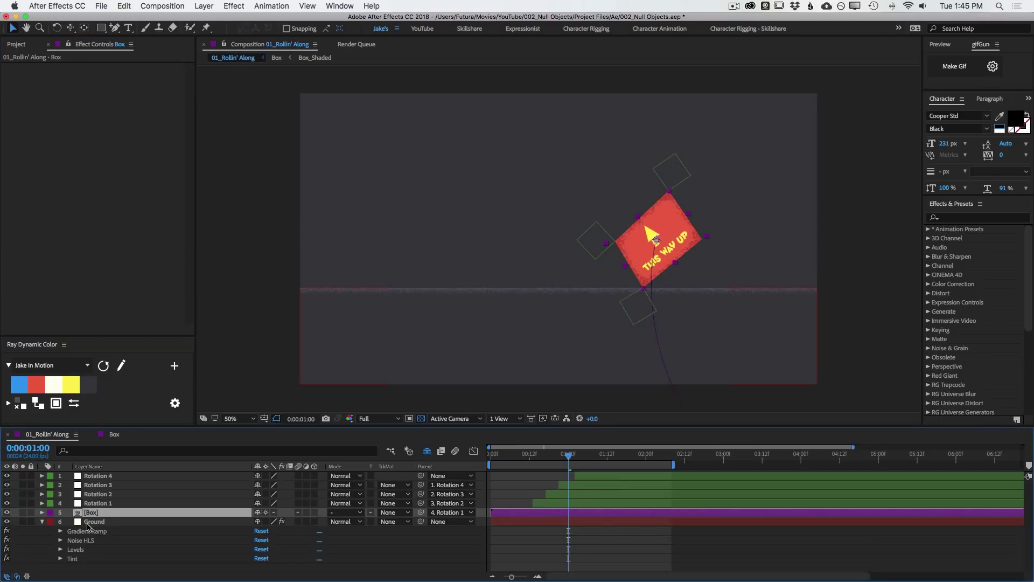
left_click(92, 521)
left_click_drag(112, 194, 195, 189)
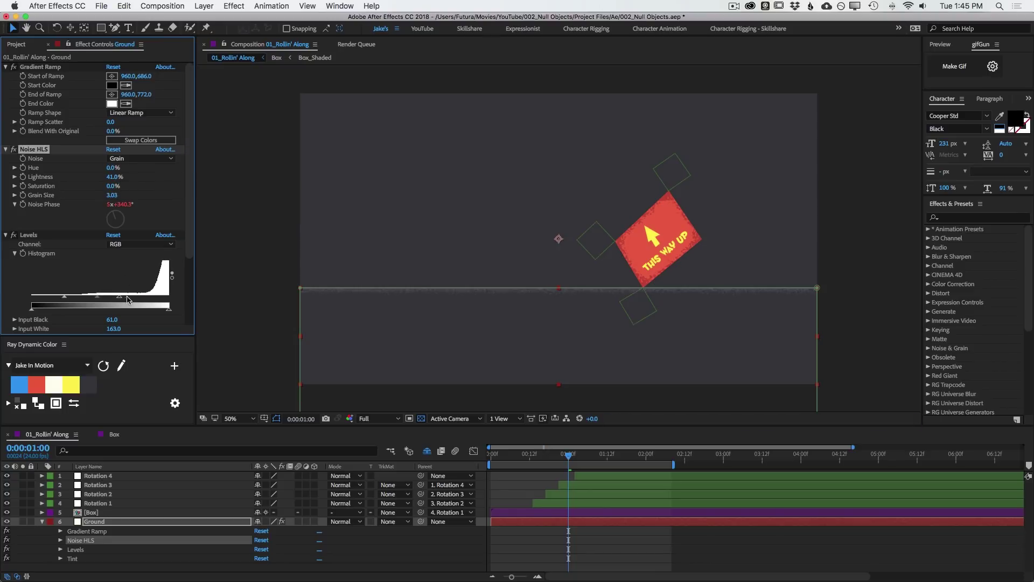
left_click(97, 300)
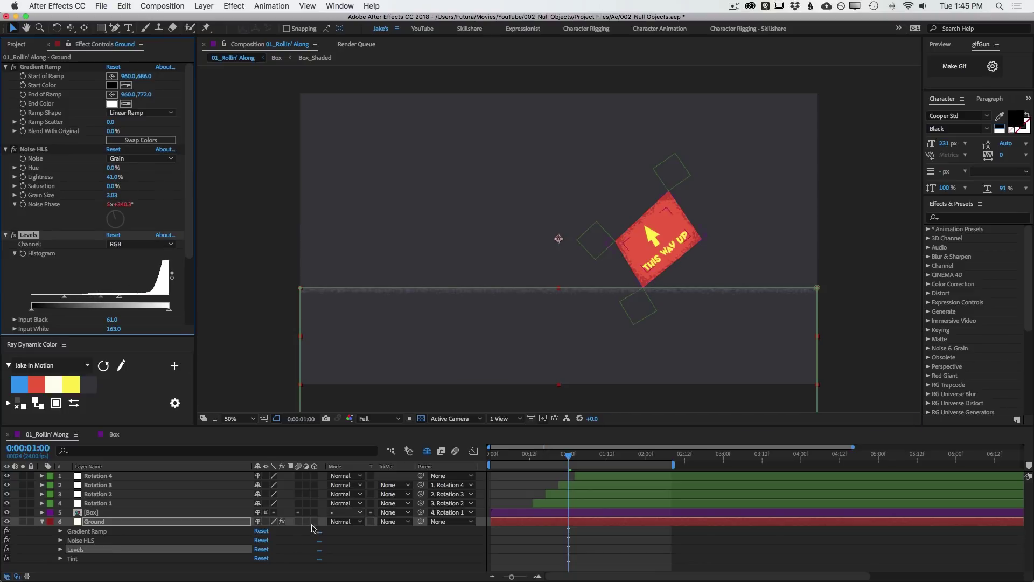
left_click(547, 552)
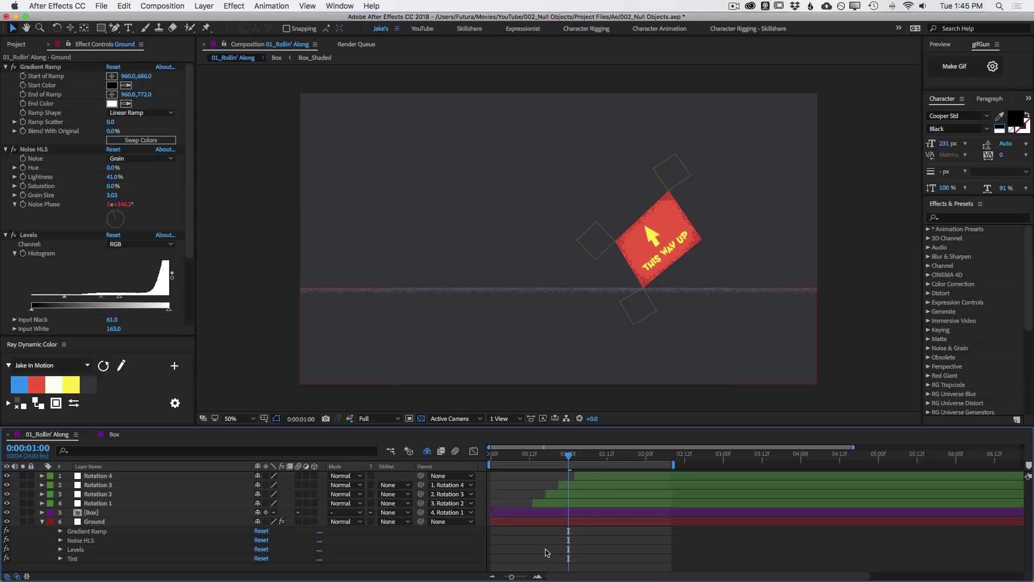
- Add a new null object to 01_Rollin' Along and name it Global Controls
key("super+alt+shift+y")
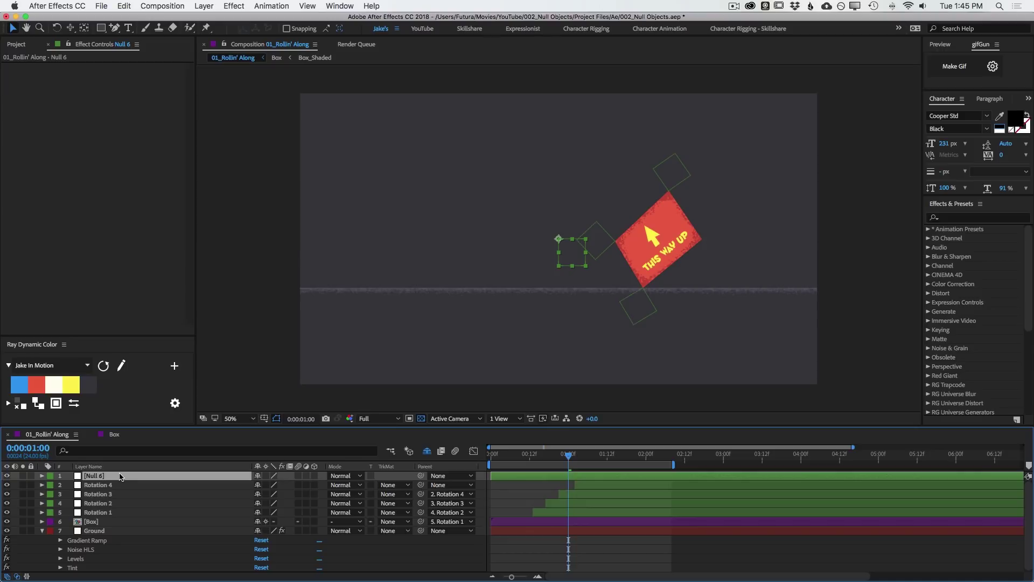
key("Return")
type("Global")
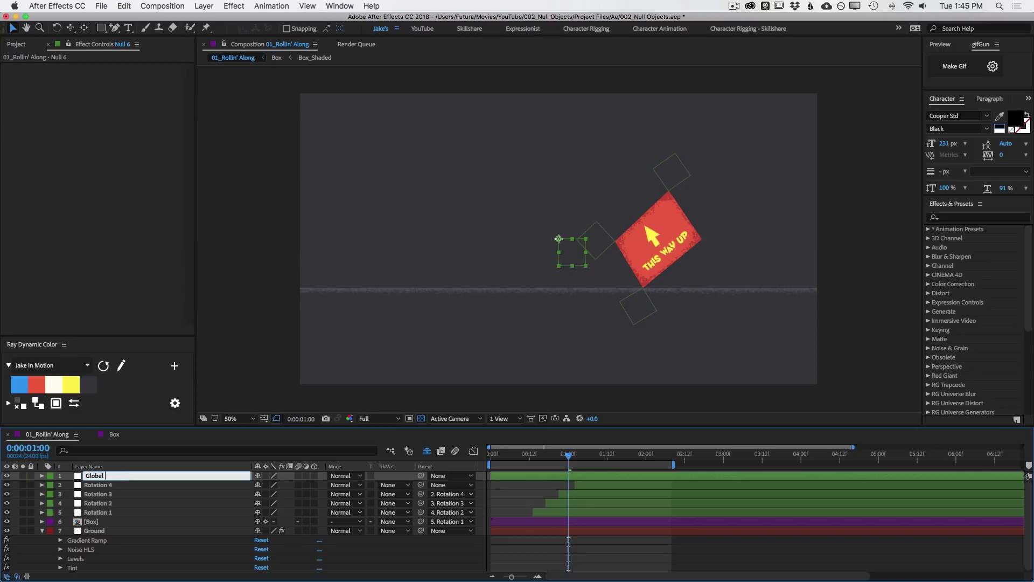
type(" Controls")
key("Return")
- Copy the Ground layer's Noise HLS and Levels effects onto the Global Controls null
left_click_drag(38, 547, 81, 561)
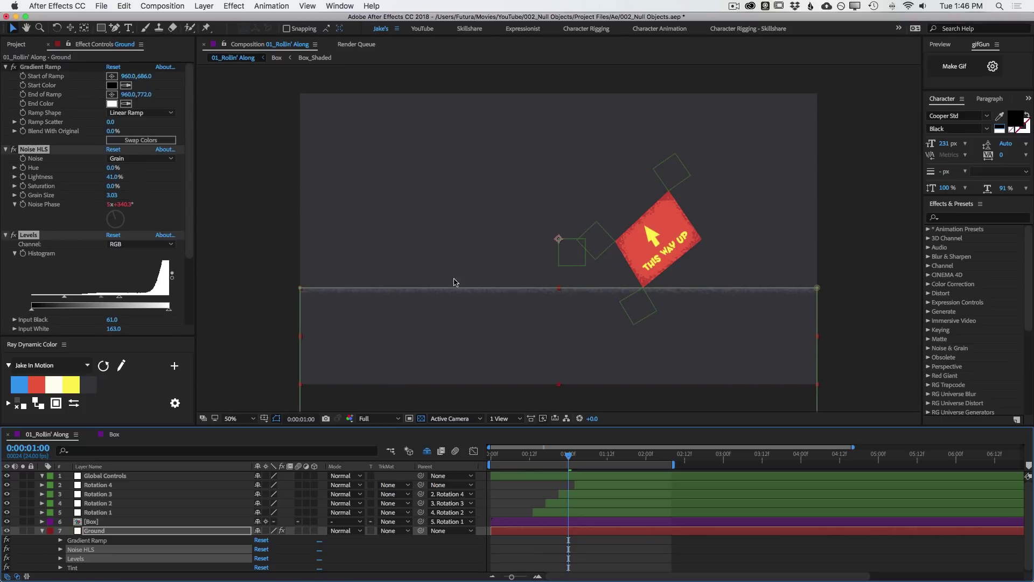
left_click(108, 476)
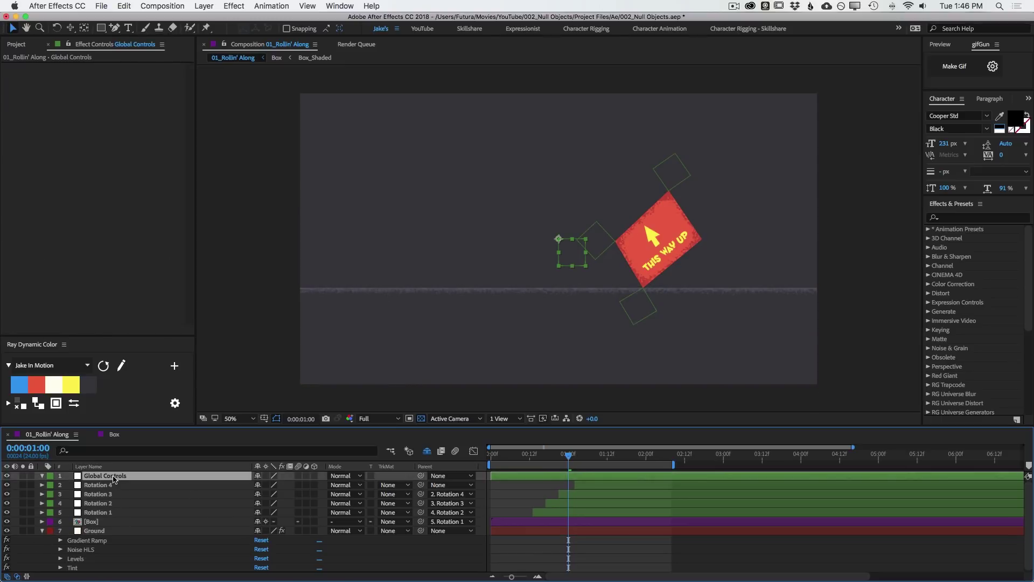
key("super+v")
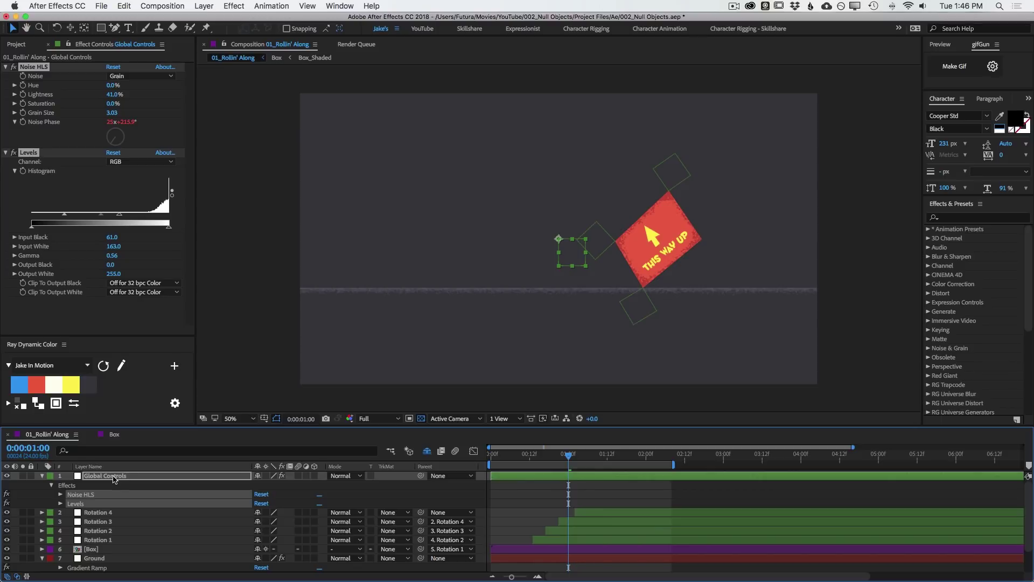
- Copy the Noise HLS and Levels effects of the Global Controls null with property links
left_click(113, 479)
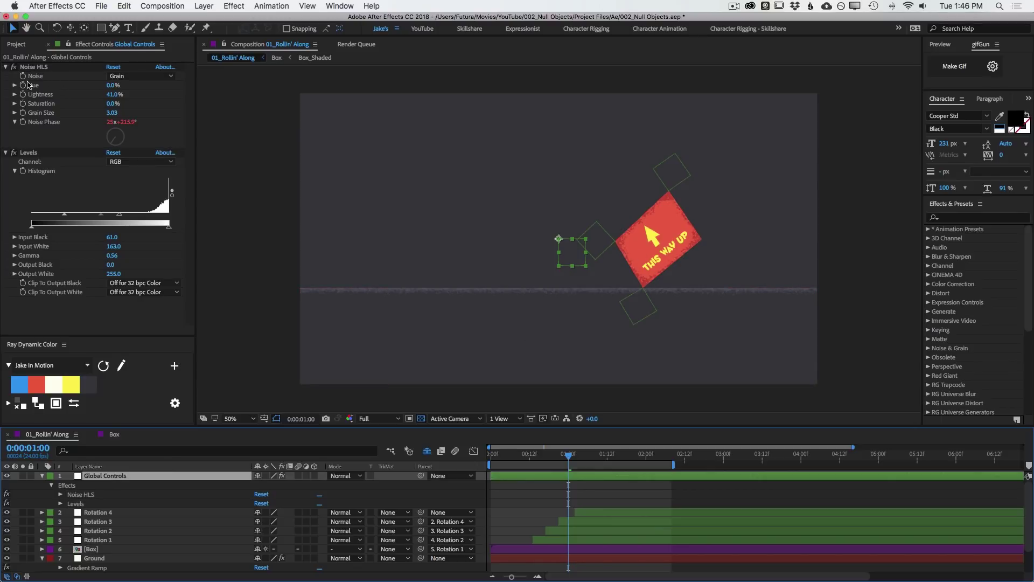
left_click(80, 495)
left_click(82, 504)
left_click(83, 495)
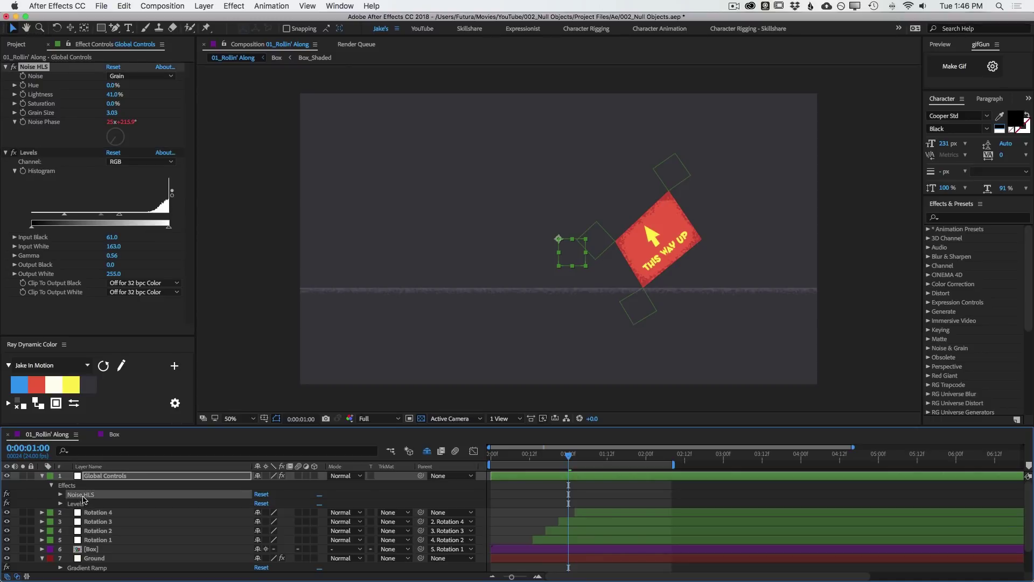
left_click(70, 504, "shift")
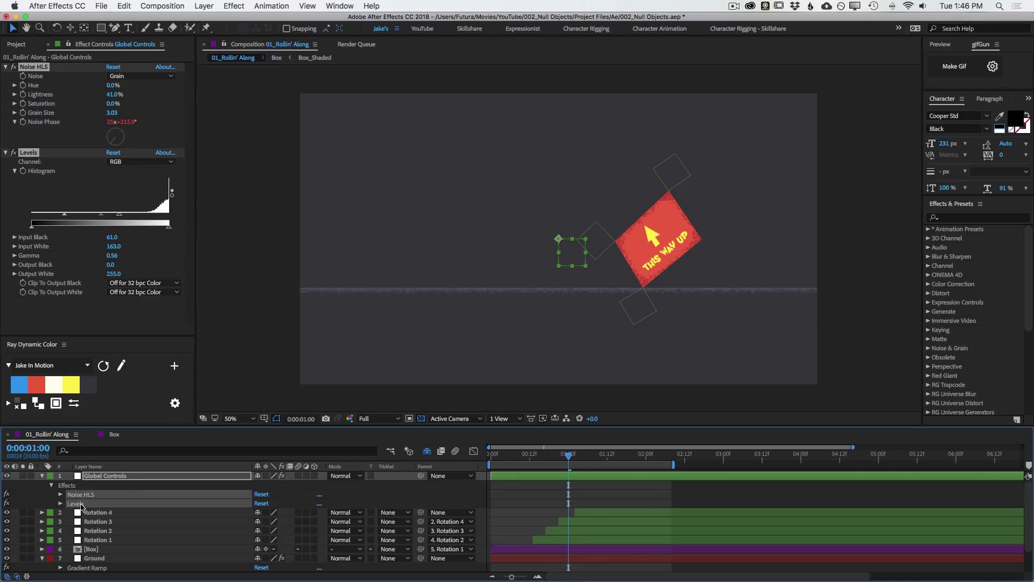
left_click(128, 5)
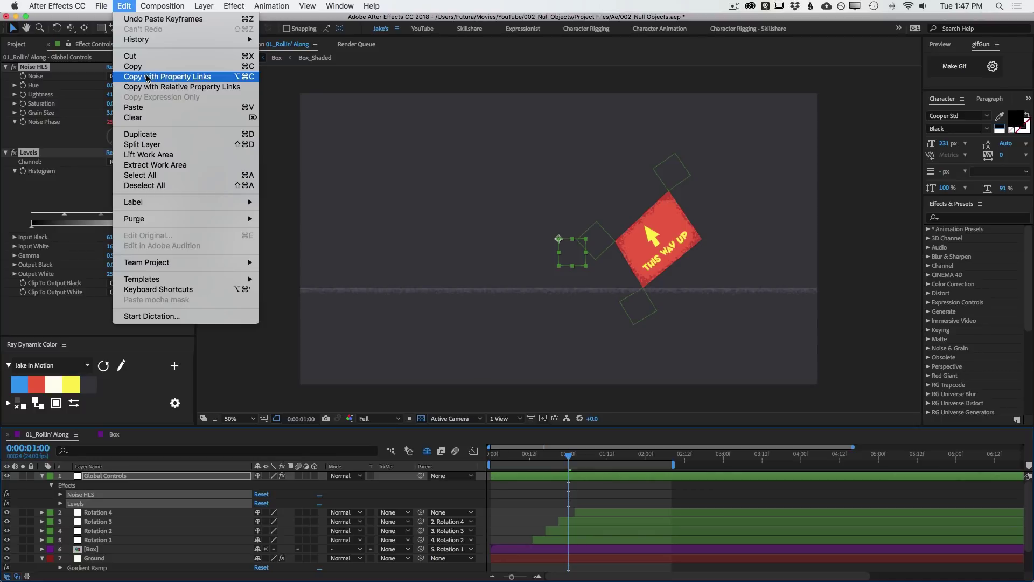
left_click(199, 80)
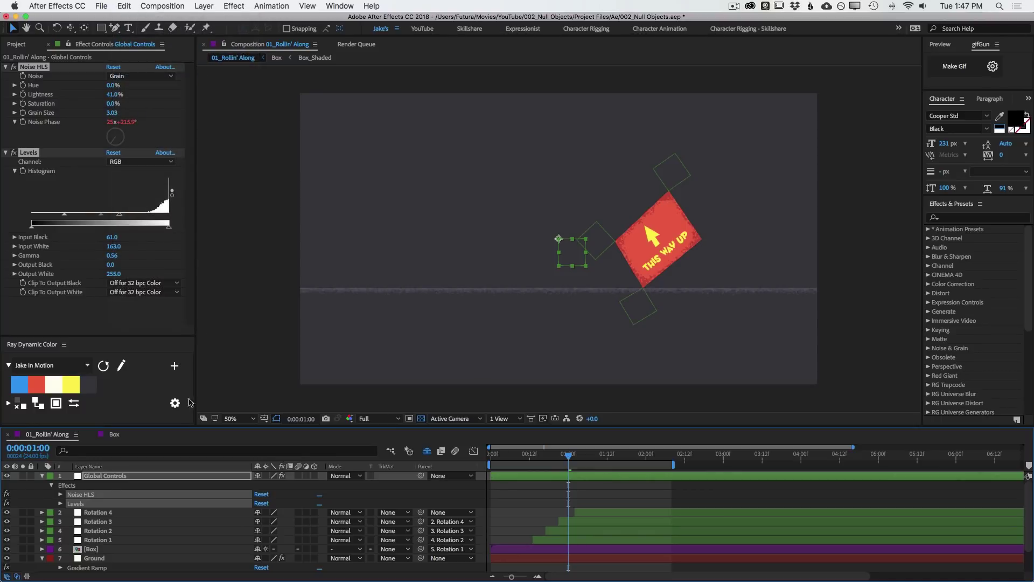
- Paste the linked effects over the Noise HLS and Levels effects of the Ground layer
scroll(88, 521, "down", 2)
left_click_drag(48, 552, 75, 558)
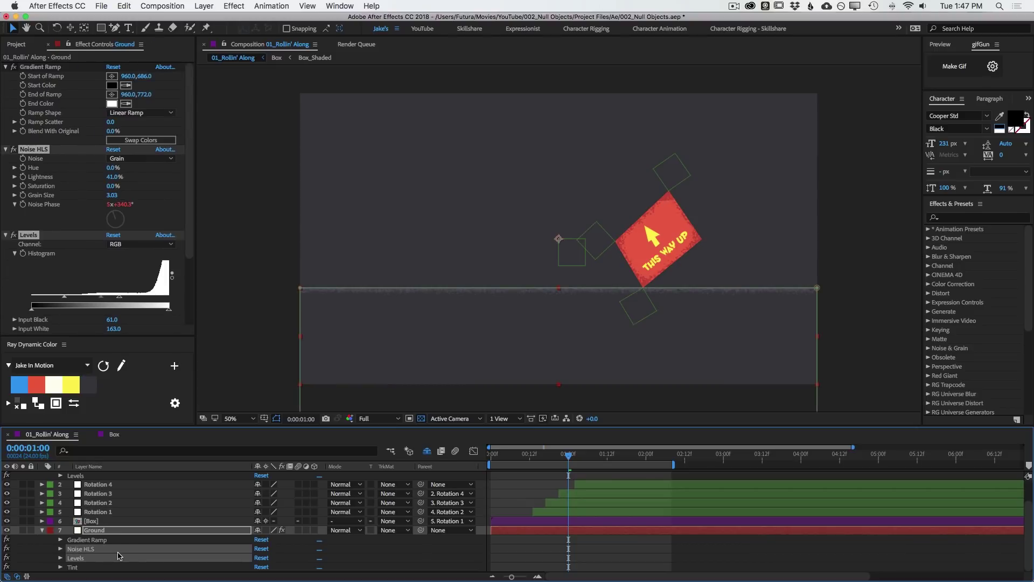
key("super+v")
scroll(120, 555, "down", 1)
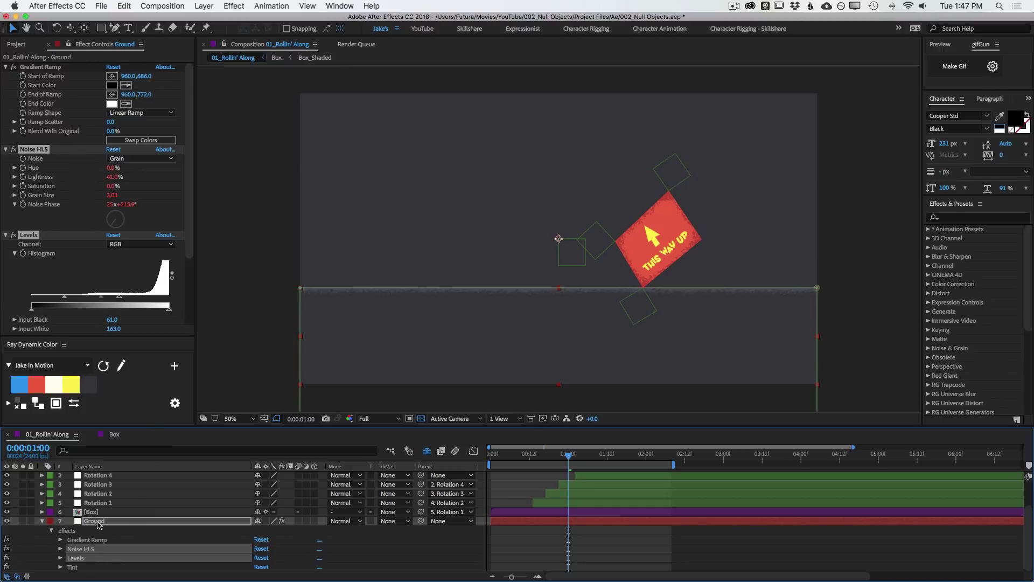
- Reveal the Ground layer's expressions and examine how its Noise HLS properties refer to the Global Controls null
left_click(99, 525)
key("e")
key("e")
scroll(99, 523, "down", 5)
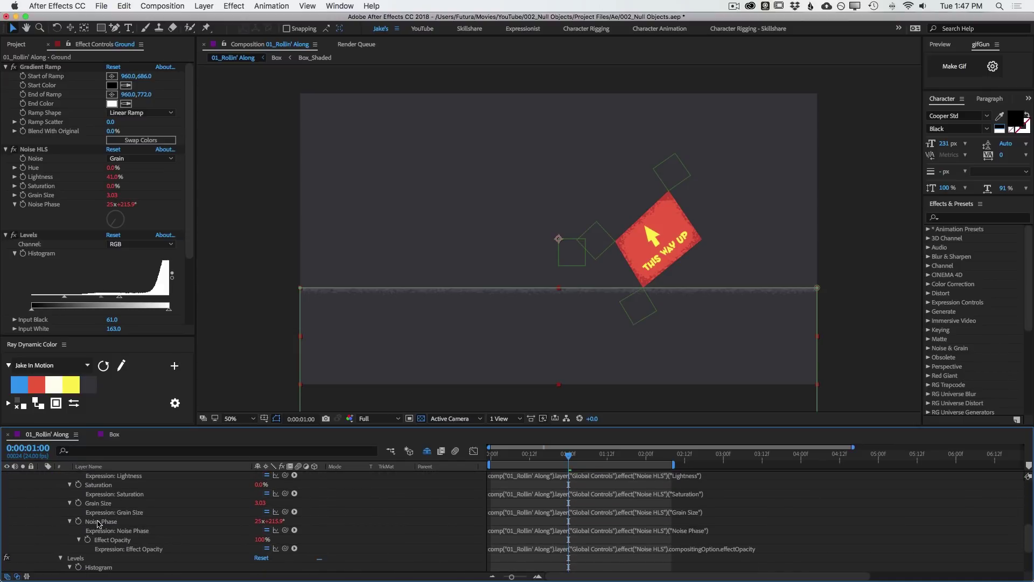
scroll(99, 525, "up", 5)
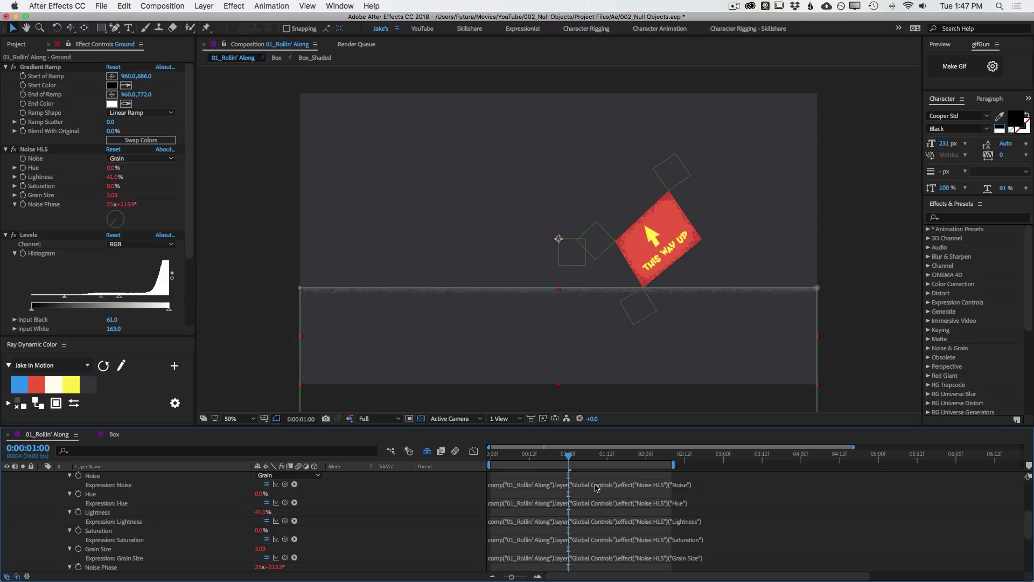
- Set the Noise HLS Grain Size on the Global Controls null to 1 and inspect the ground texture up close
left_click(564, 262)
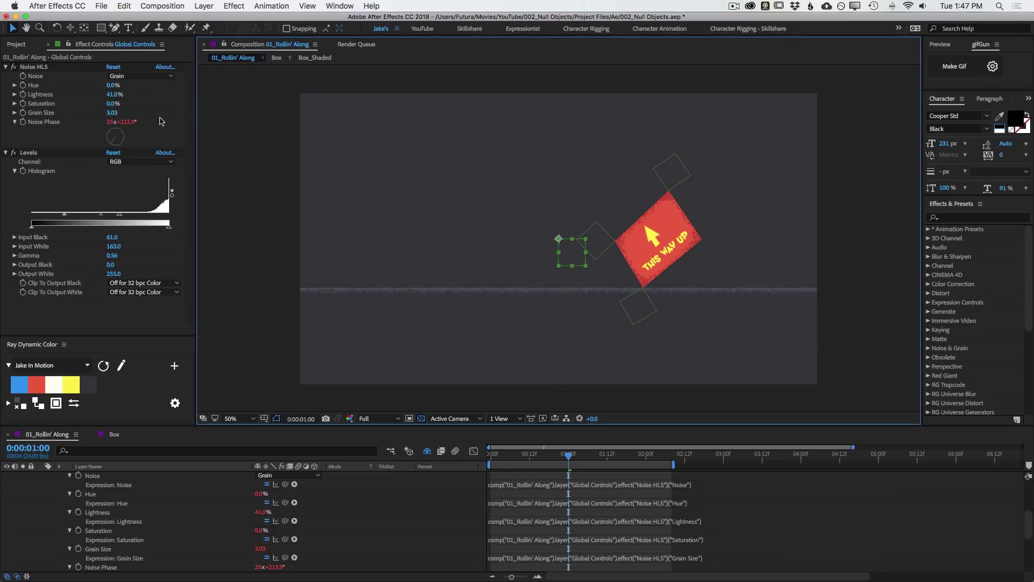
left_click(112, 113)
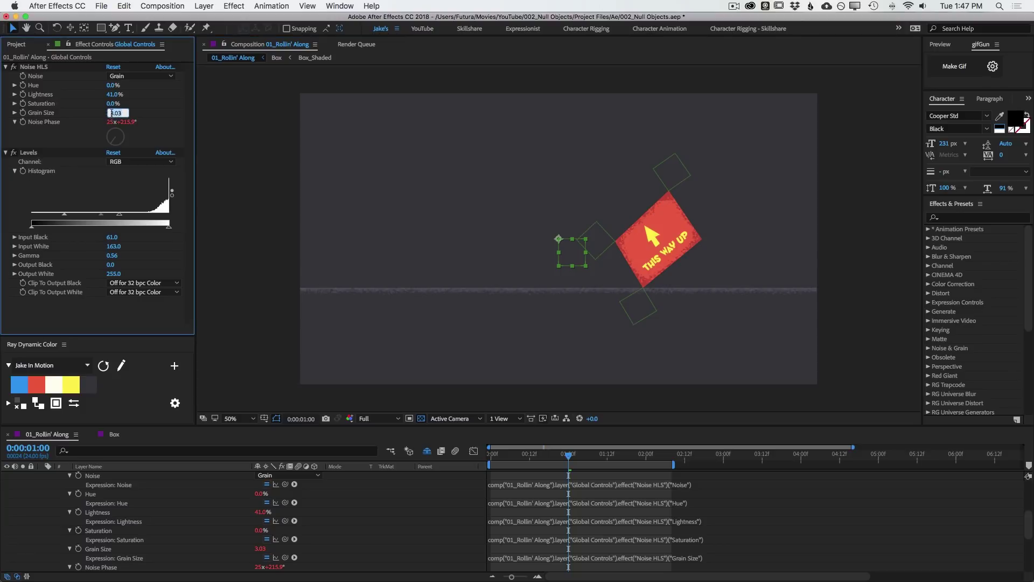
type("1")
key("Return")
key("z")
left_click(527, 290)
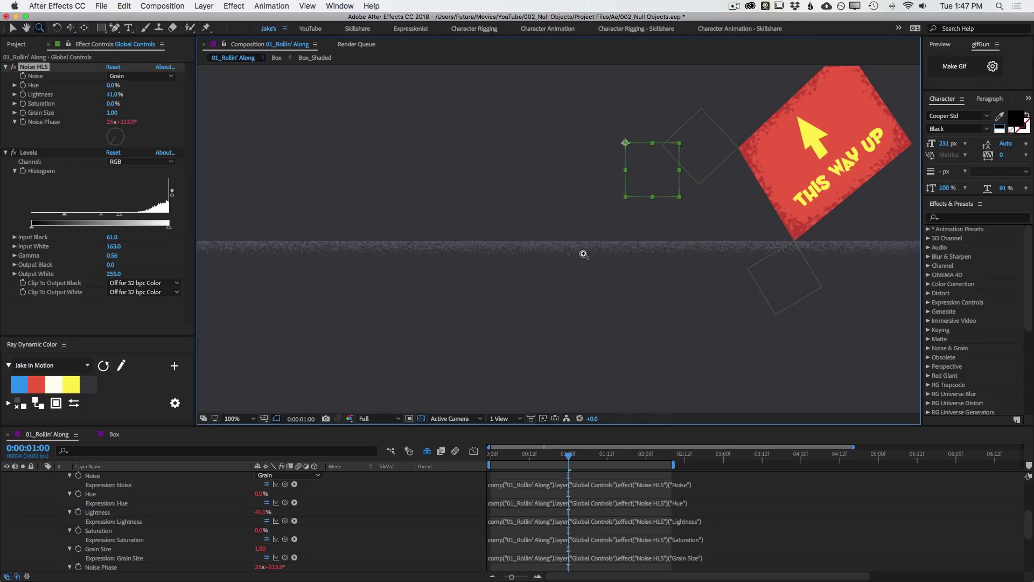
left_click(584, 240)
left_click_drag(655, 204, 600, 280)
key("v")
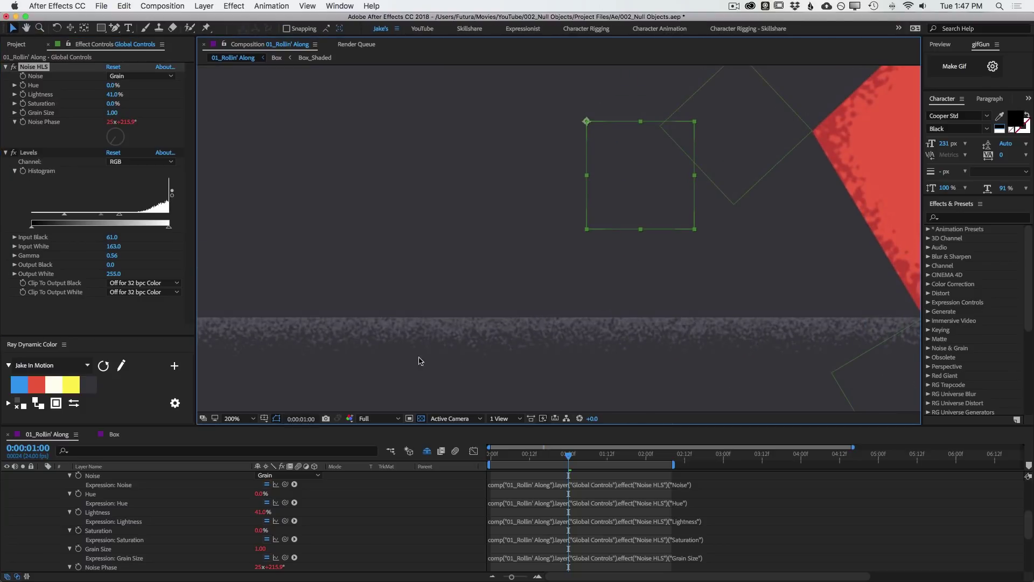
- Adjust Levels on the Global Controls null to Input White 173 and Gamma 1.03
left_click_drag(120, 213, 93, 215)
key("z")
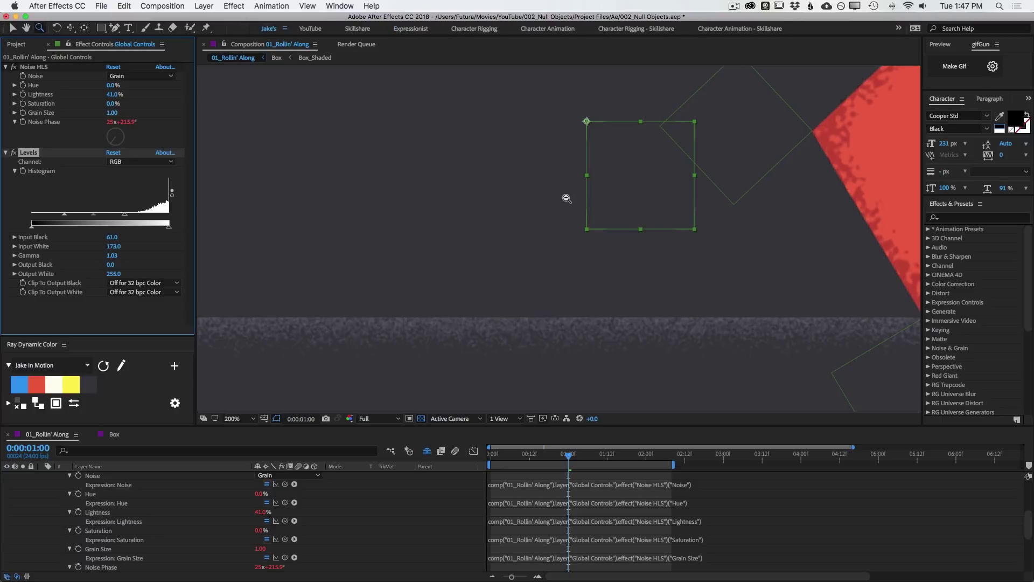
left_click(564, 196, "alt")
key("v")
- Paste the property-linked Noise HLS and Levels from Global Controls over the same effects on Box_Shaded in the Box precomposition
left_click(771, 154)
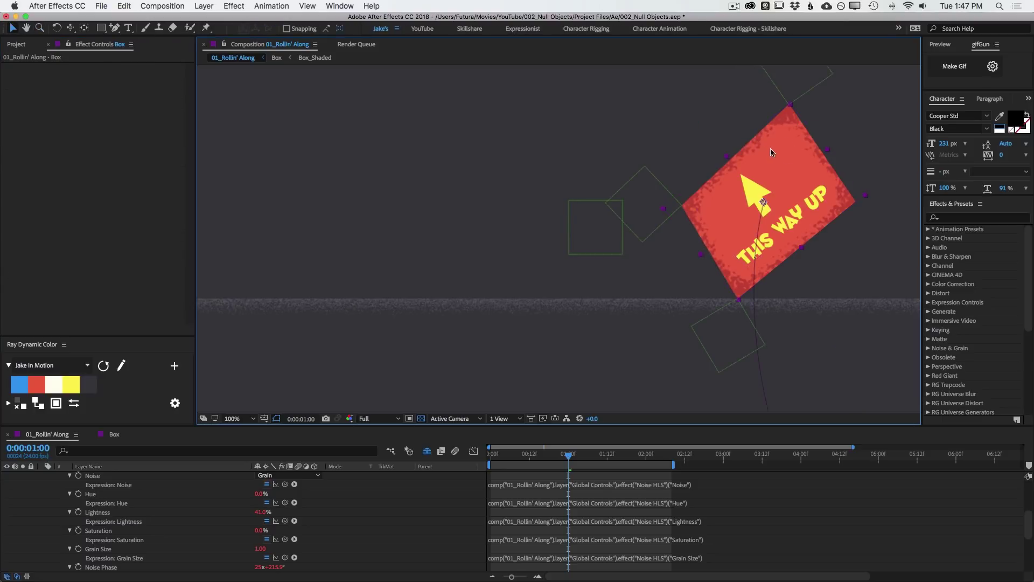
left_click(593, 241)
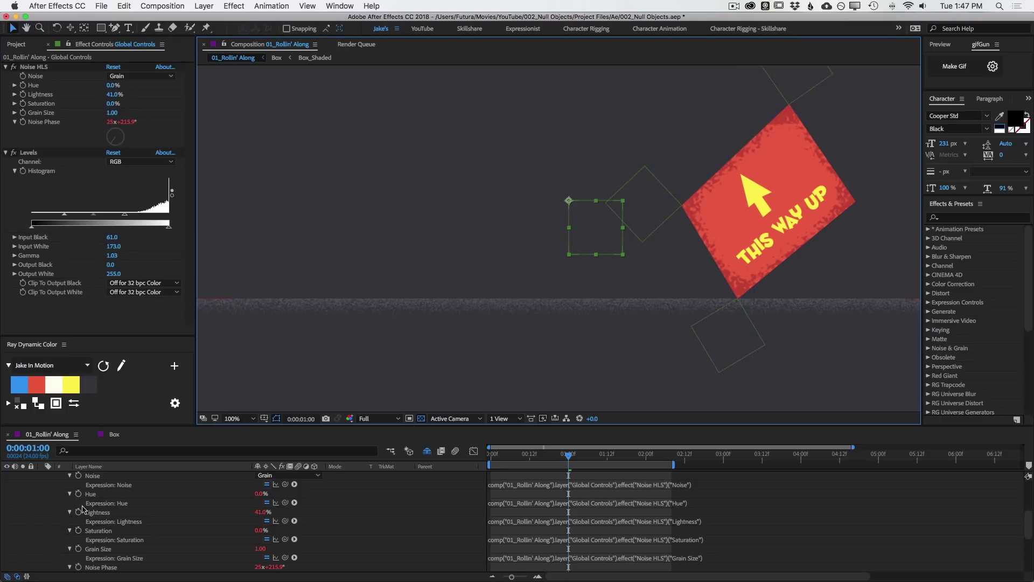
scroll(169, 499, "up", 5)
left_click_drag(38, 484, 84, 494)
double_click(751, 202)
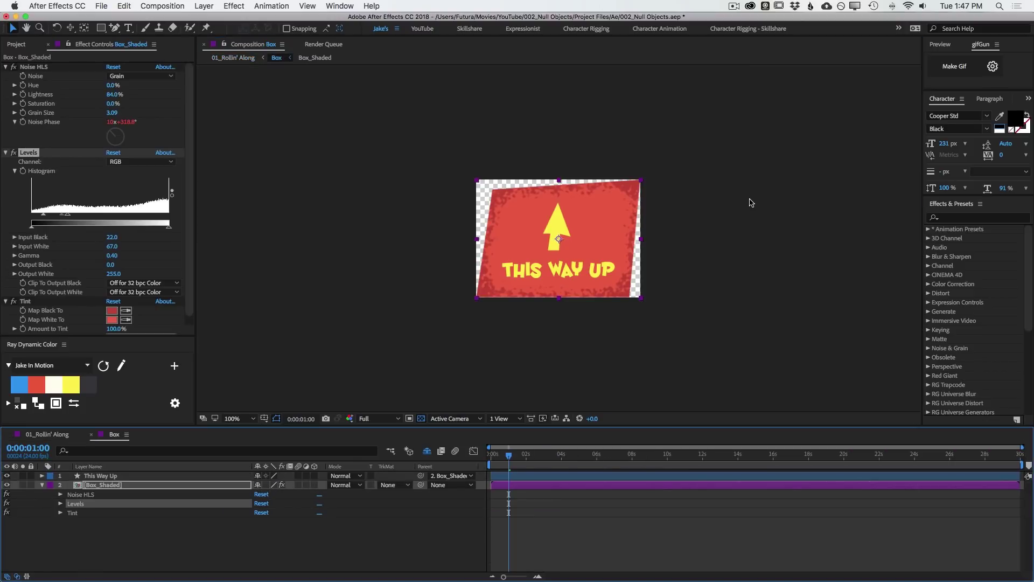
left_click_drag(52, 499, 81, 492)
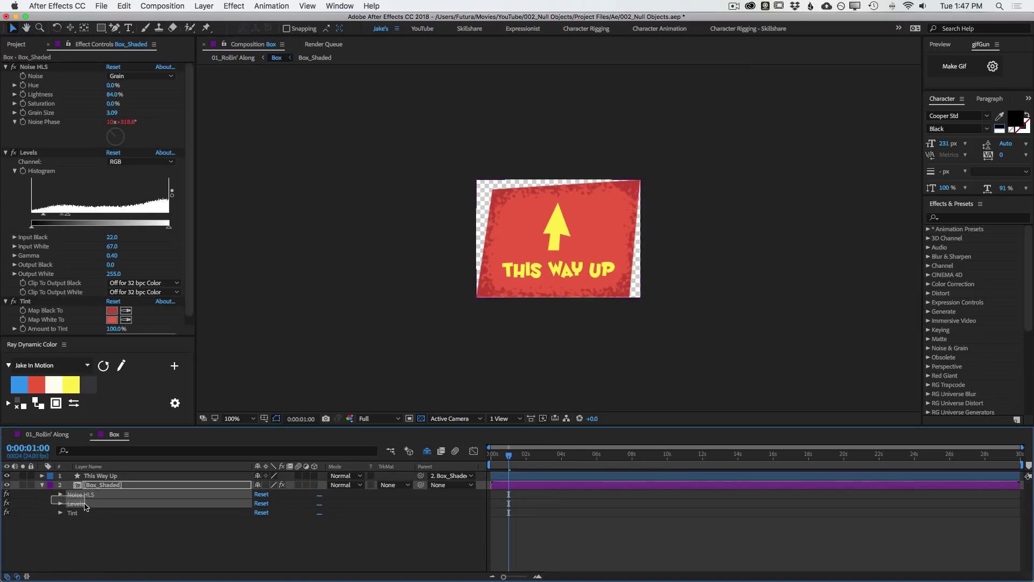
key("super+v")
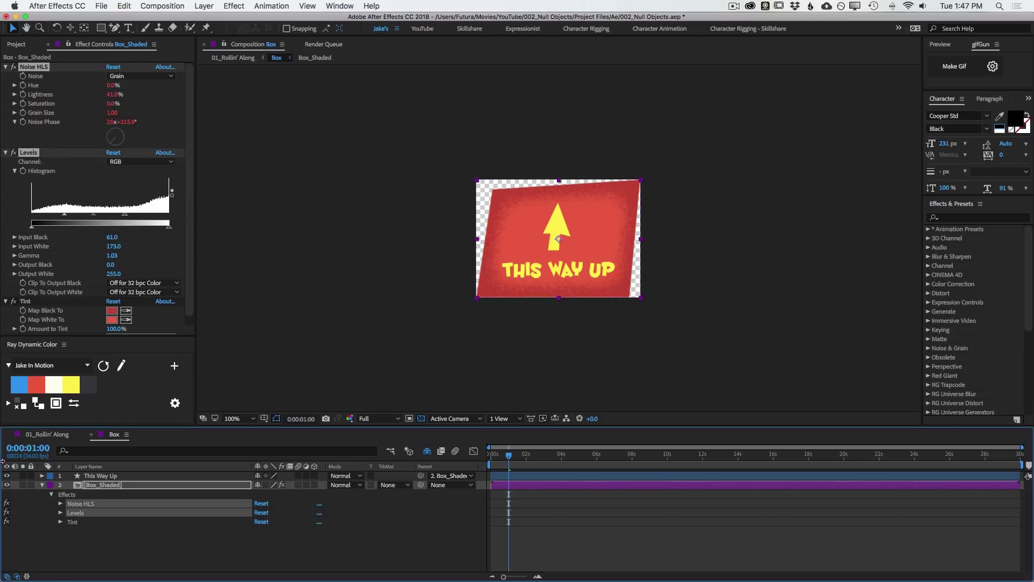
- Back in 01_Rollin' Along, set the Global Controls null's Grain Size to 0.66 and its Levels Input White to 144
left_click(42, 435)
left_click(602, 232)
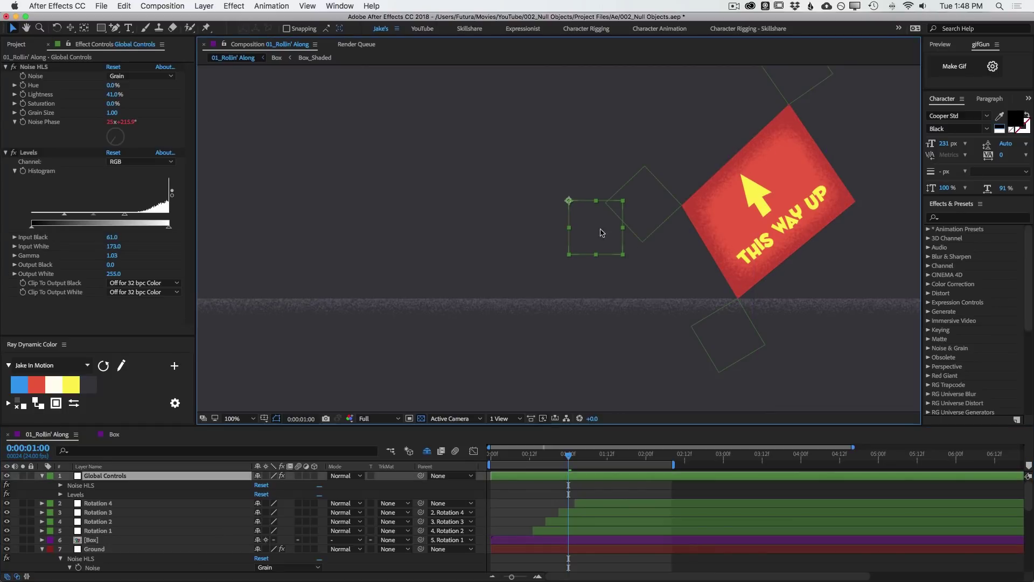
left_click_drag(112, 112, 81, 113)
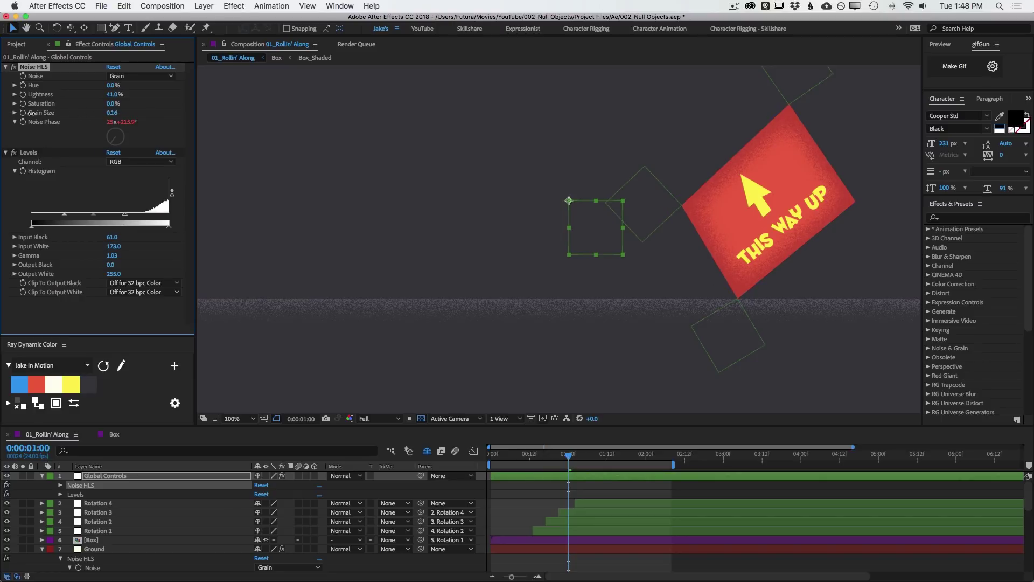
mouse_move(124, 215)
left_mouse_down()
mouse_move(99, 216)
mouse_move(110, 216)
left_mouse_up()
key("comma")
left_click_drag(670, 200, 640, 232)
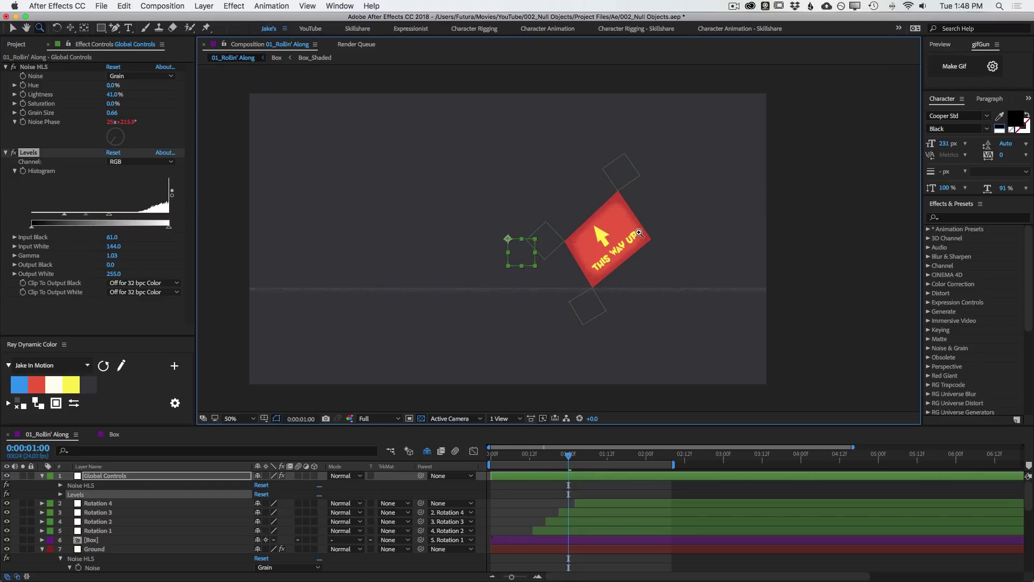
left_click_drag(566, 228, 598, 235)
- Set the Global Controls null's Noise HLS Grain Size to 1.59 and its Levels Gamma to 0.98
left_click_drag(112, 113, 130, 111)
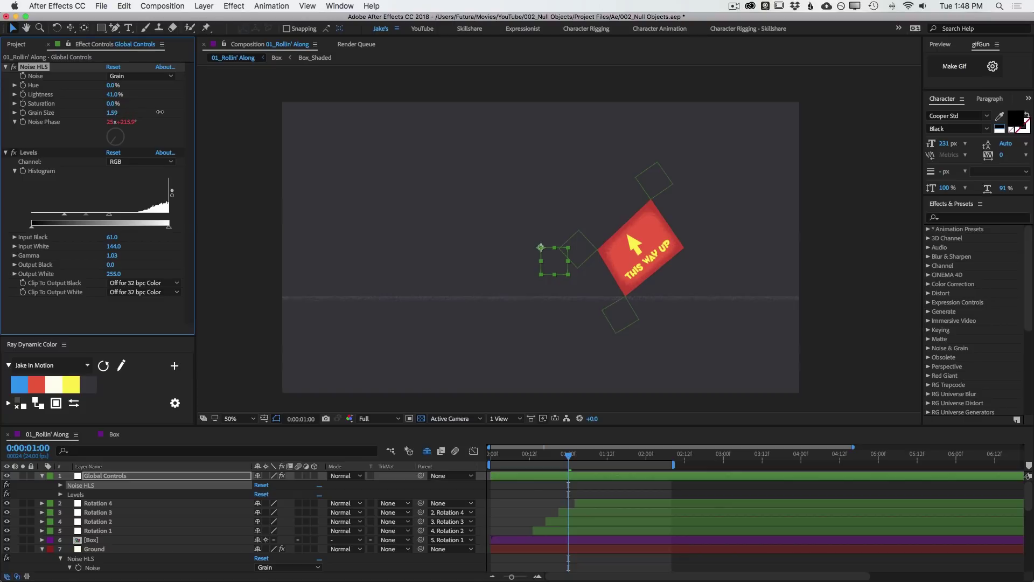
mouse_move(86, 214)
left_mouse_down()
mouse_move(72, 216)
mouse_move(87, 216)
left_mouse_up()
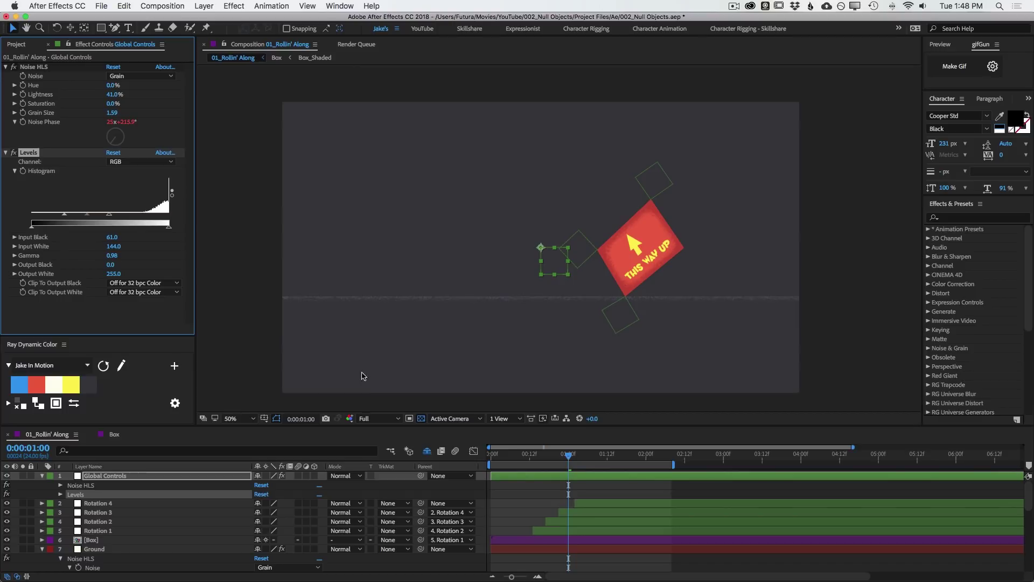
left_click(521, 499)
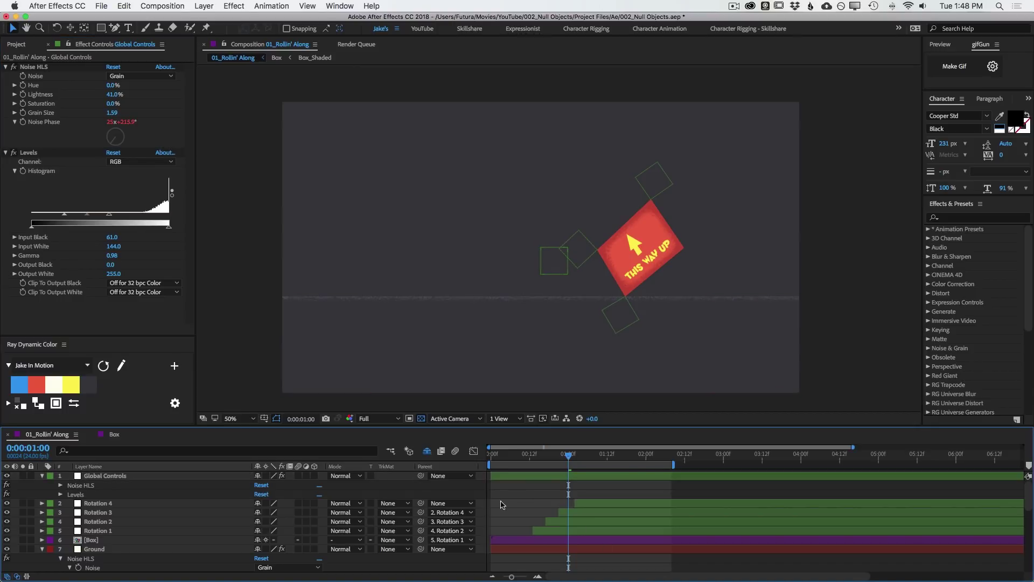
- Turn off the visibility of the Global Controls null and reselect its layer
left_click(6, 476)
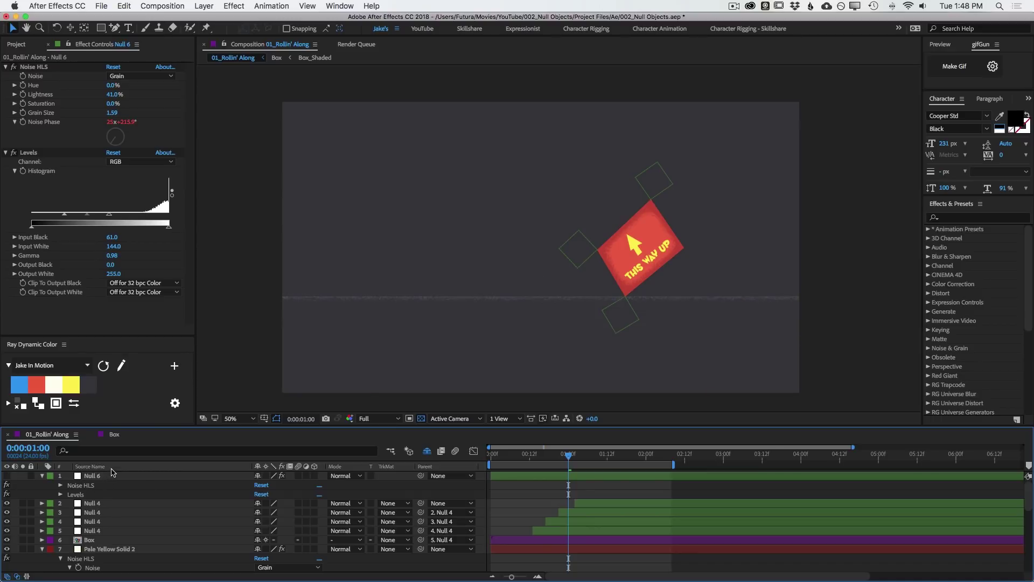
left_click(106, 478)
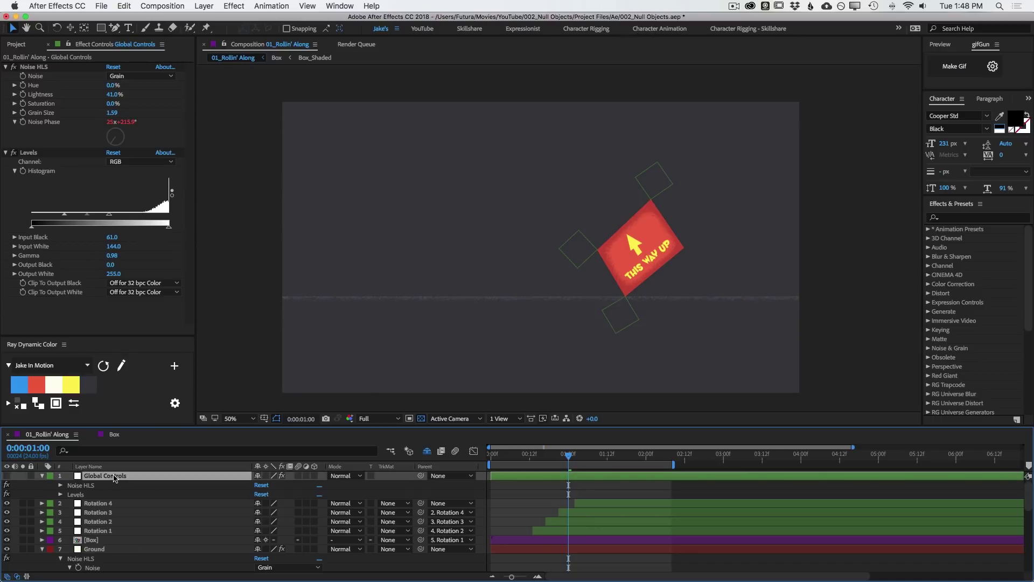